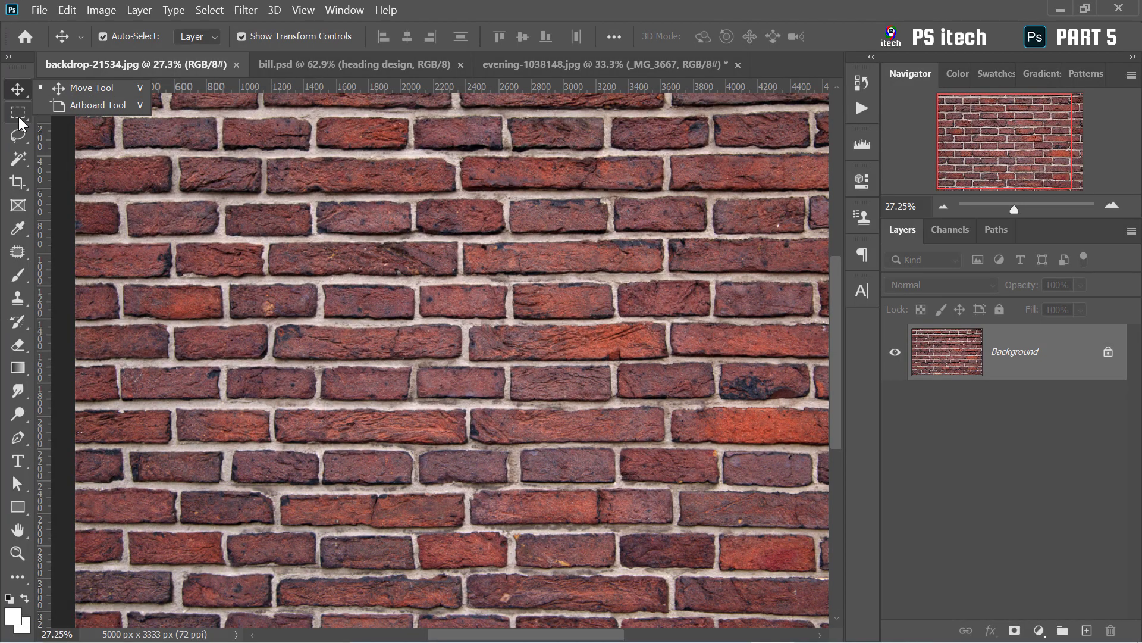
Activate the Rectangular Marquee Tool.
click(19, 115)
right_click(21, 116)
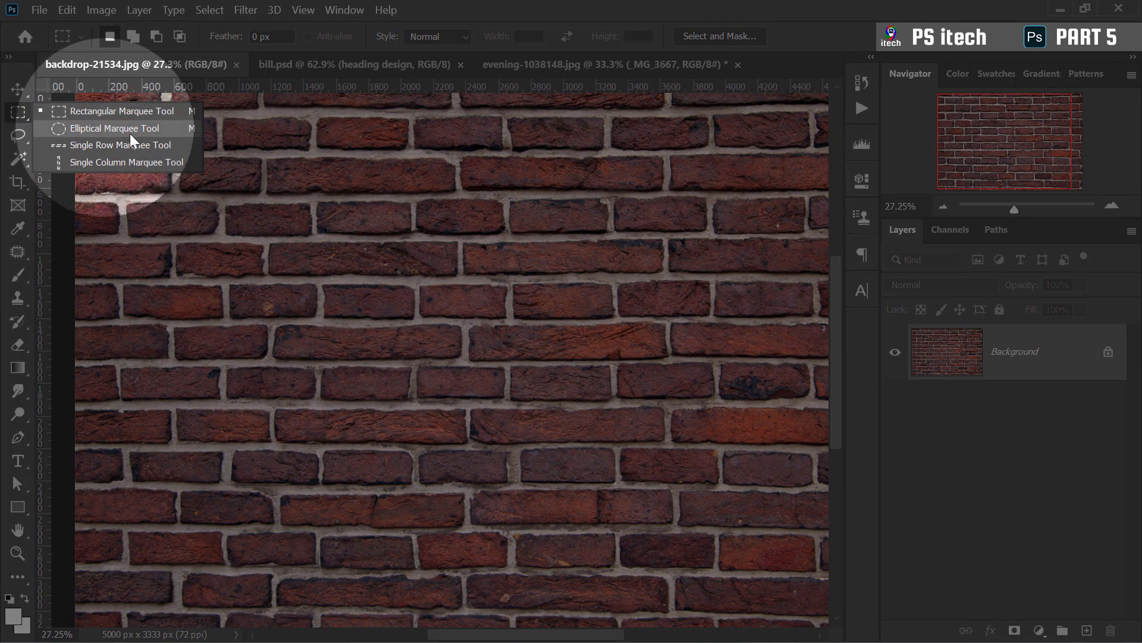
click(102, 113)
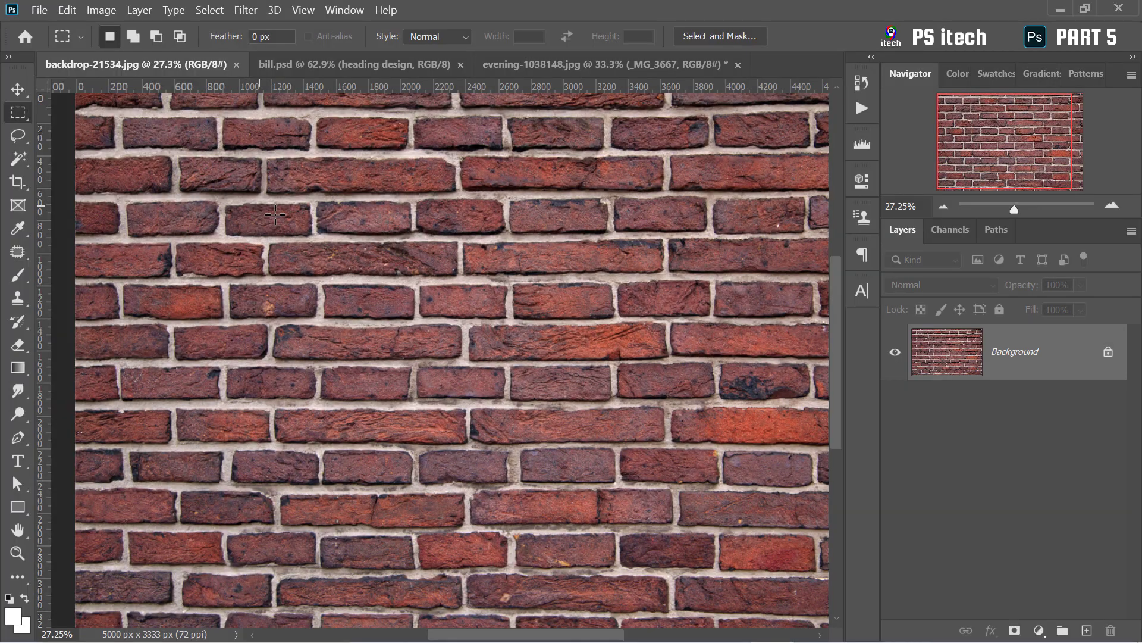
Draw several trial rectangular selections of different sizes across the brick wall and deselect the last one.
drag(176, 167, 355, 319)
drag(462, 169, 664, 297)
drag(178, 158, 420, 306)
drag(170, 331, 503, 424)
drag(512, 210, 639, 360)
drag(231, 196, 626, 425)
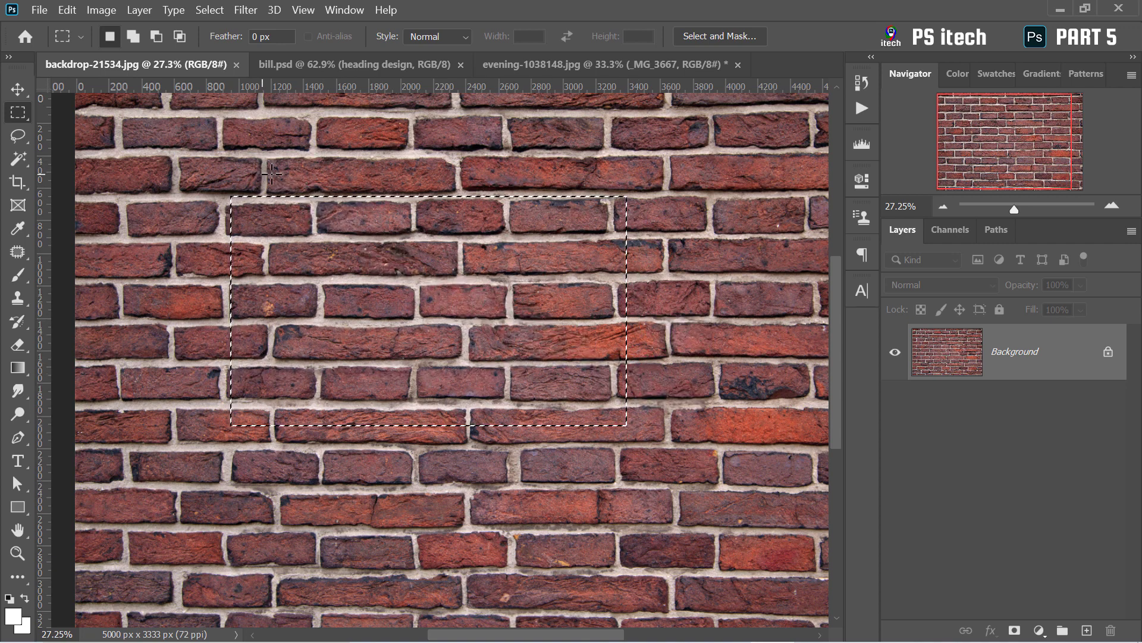
drag(194, 144, 628, 249)
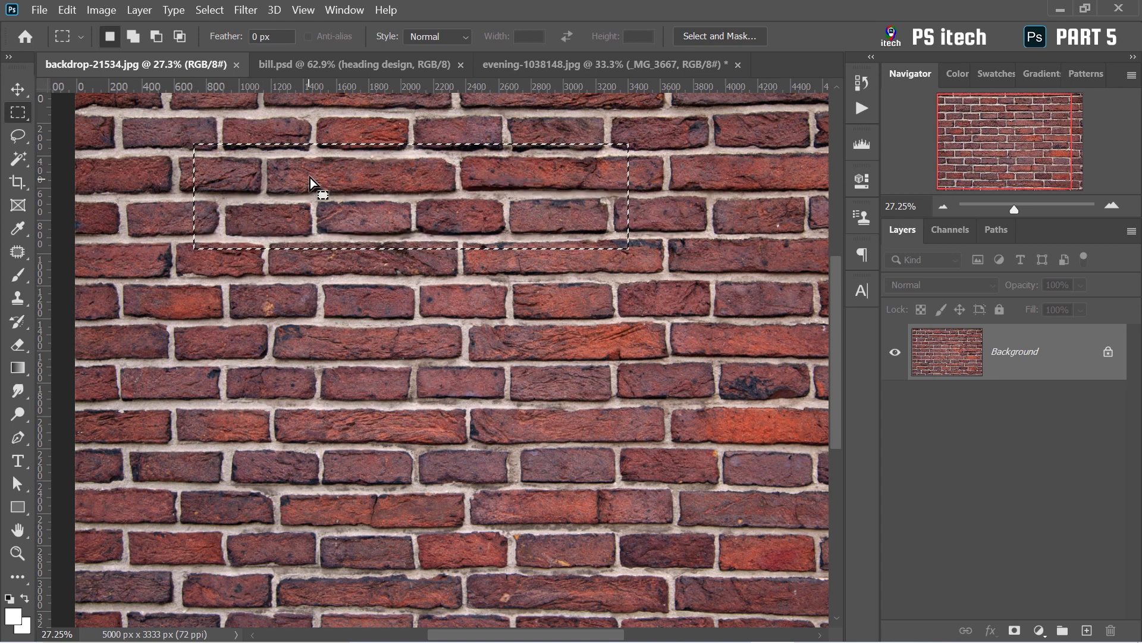
click(398, 263)
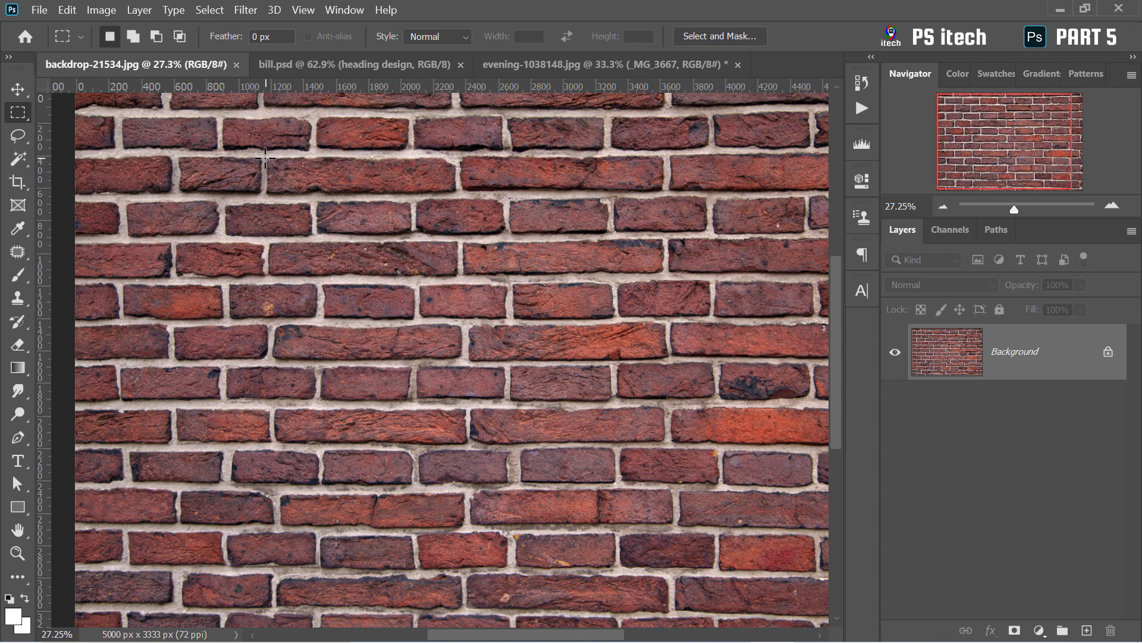
Select the long brick in the third visible row with a rectangular marquee fitted to its edges.
drag(265, 157, 457, 192)
Try moving the selected brick down the wall with the Move Tool, undo the move and return to the Rectangular Marquee Tool.
click(18, 89)
drag(431, 184, 404, 253)
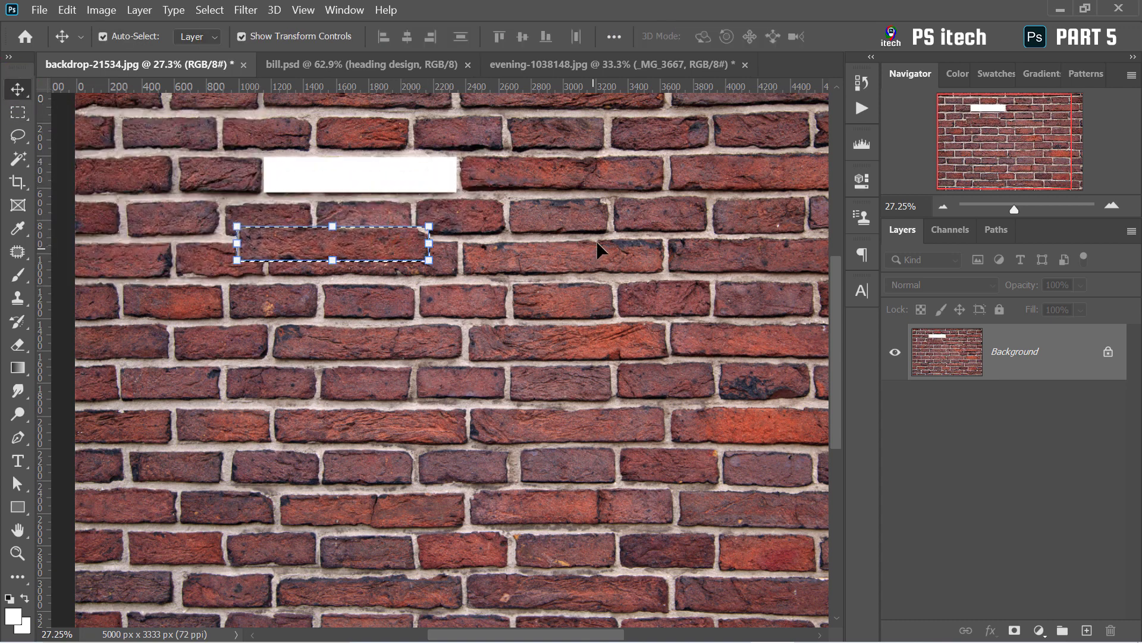
key(ctrl+z)
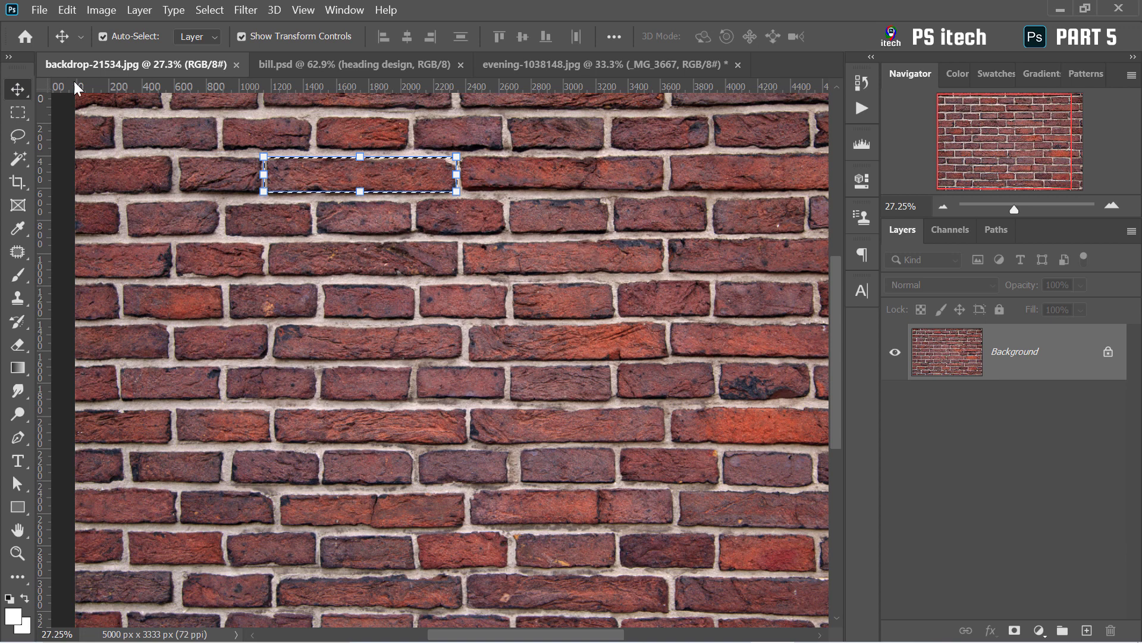
click(18, 112)
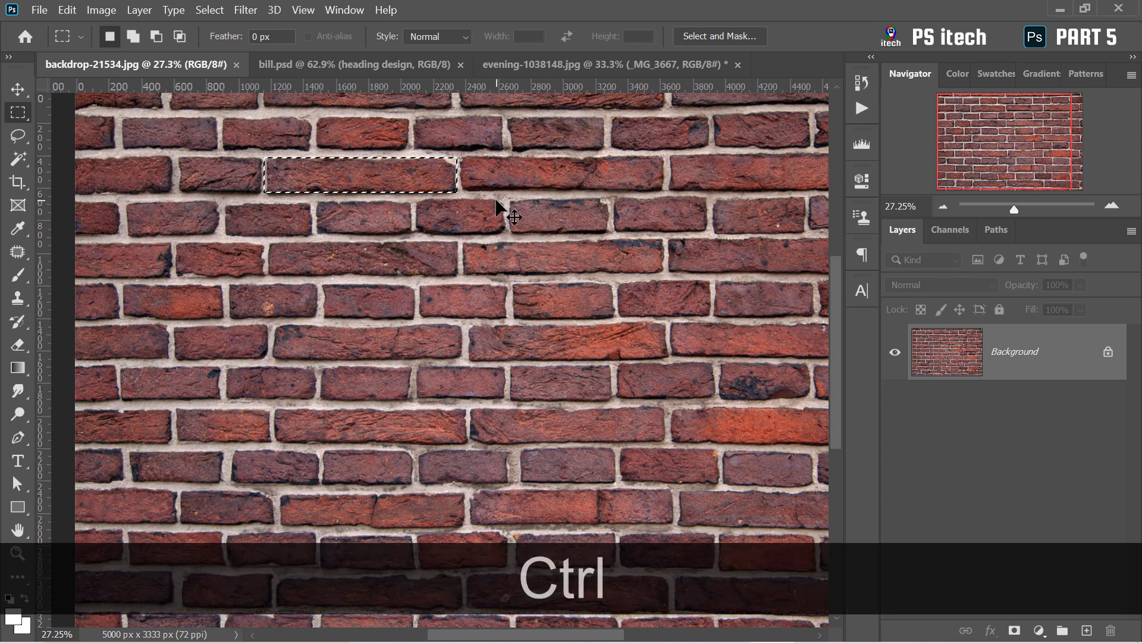
Duplicate the selected brick onto its own layer, check it with the Background temporarily hidden, and undo the duplication.
key(ctrl+j)
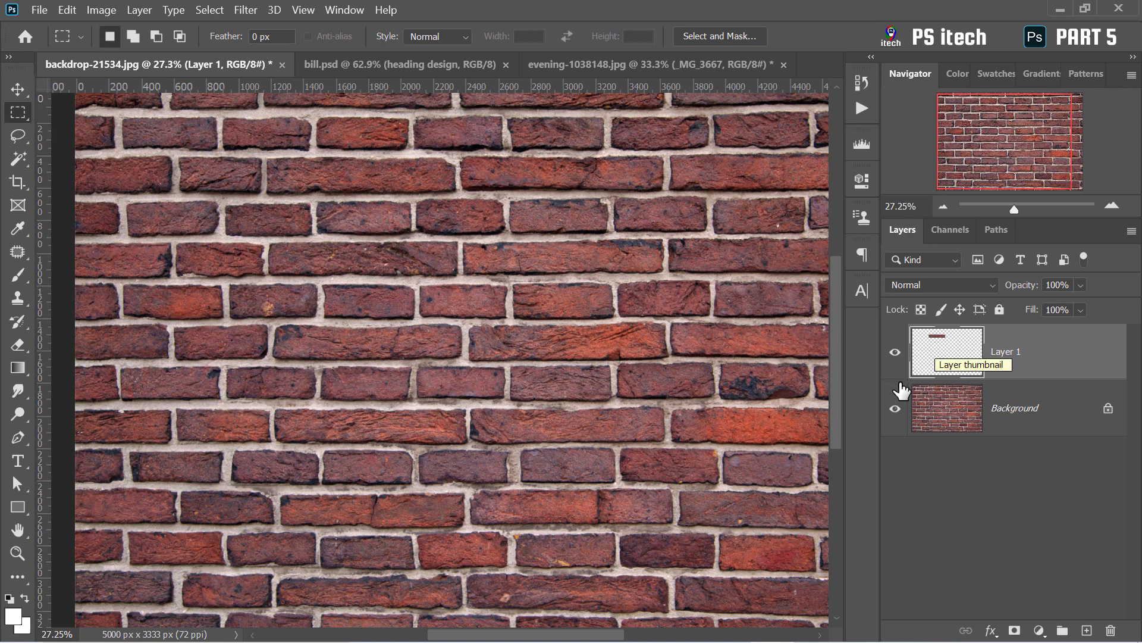
click(894, 408)
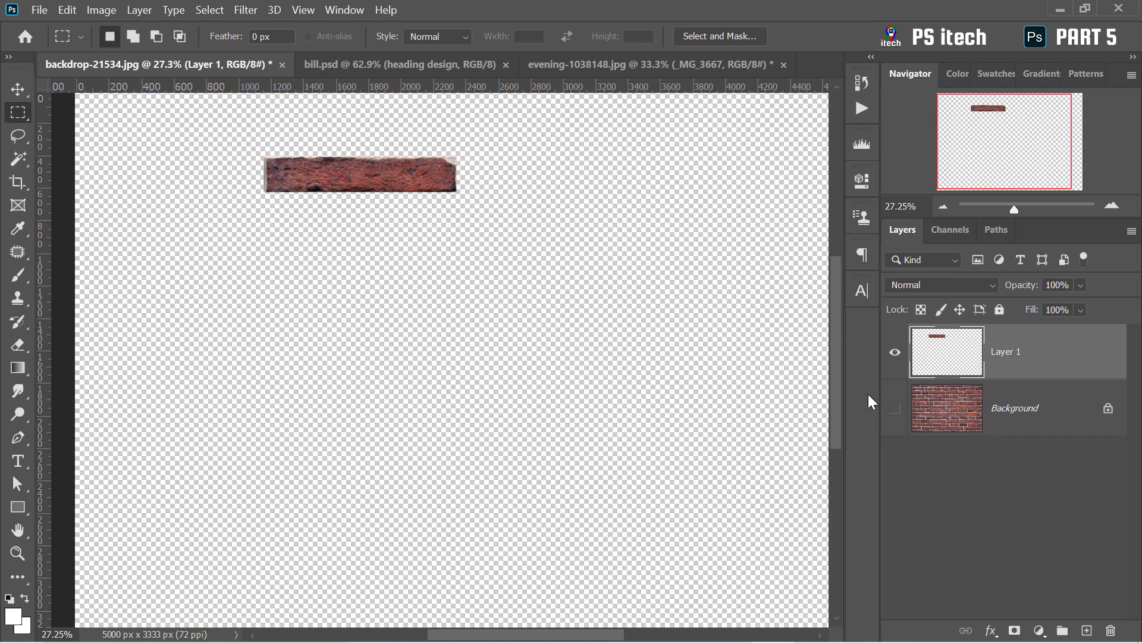
click(895, 408)
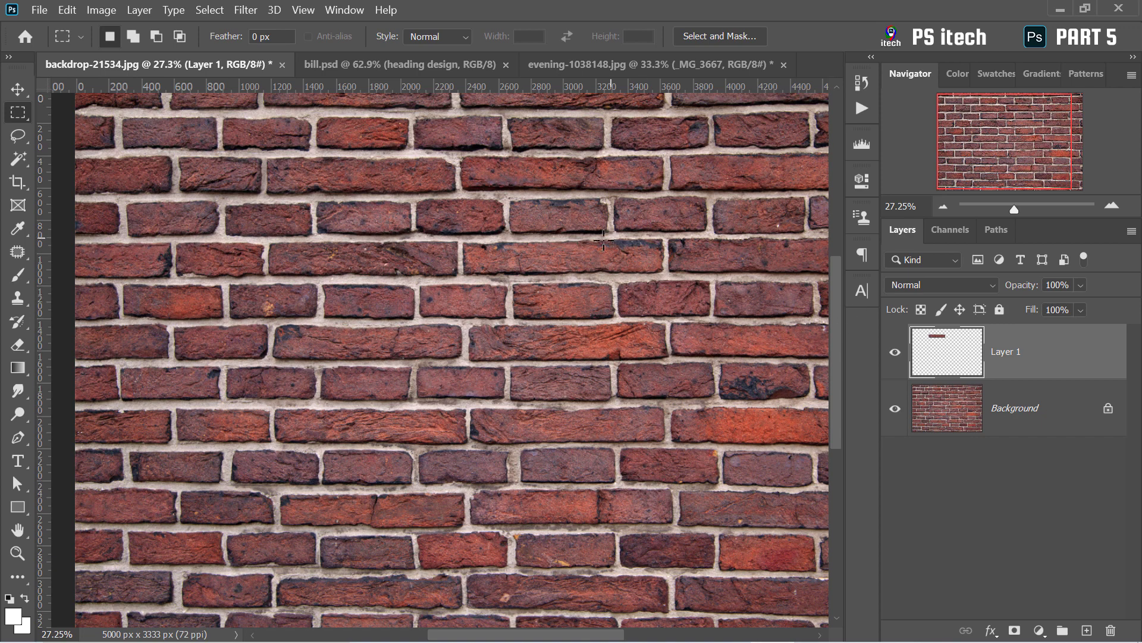
key(ctrl+z)
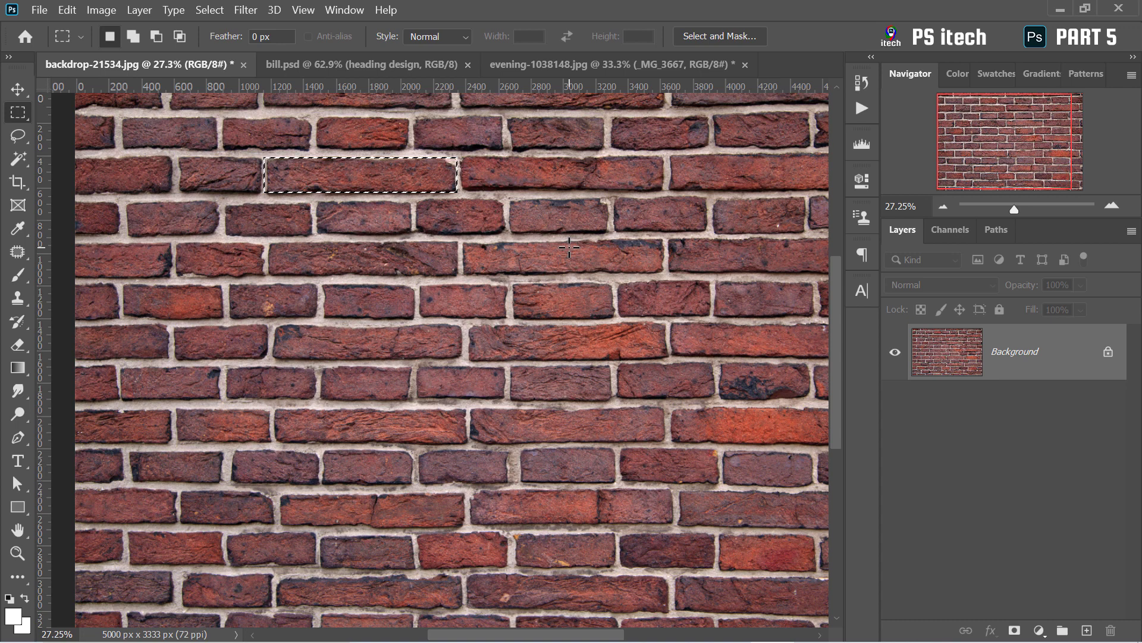
Copy the selected brick and paste it onto a new empty layer above the Background.
key(ctrl+c)
click(1088, 632)
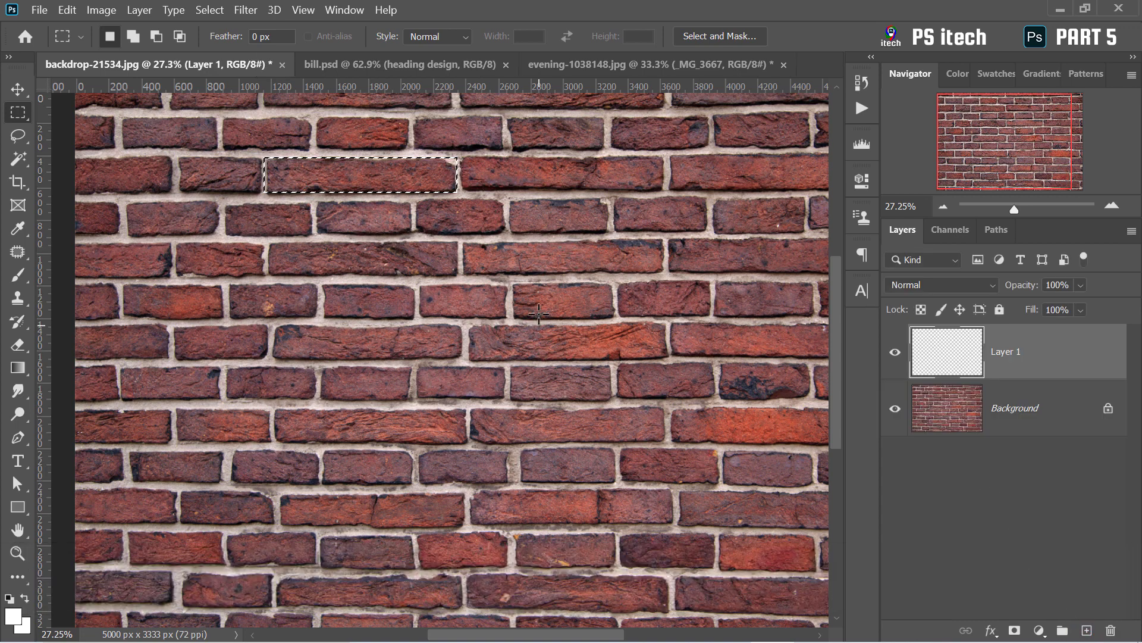
key(ctrl+v)
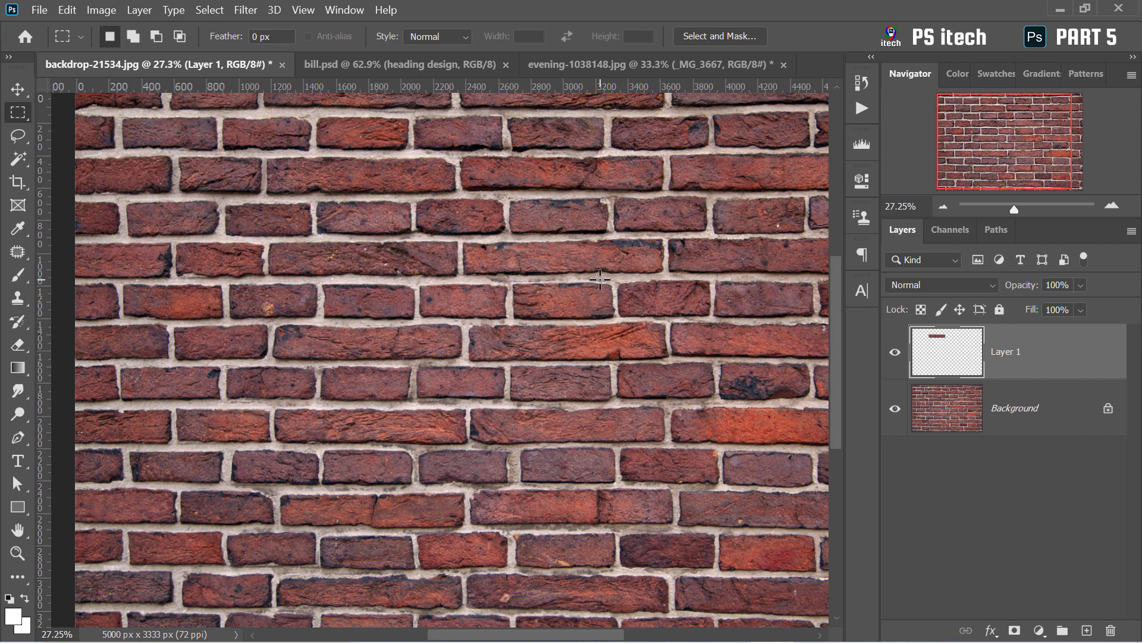
Select the long third-row brick again and, in Add to selection mode, add its long neighbour, two small fourth-row bricks and one small eighth-row brick.
drag(267, 159, 456, 194)
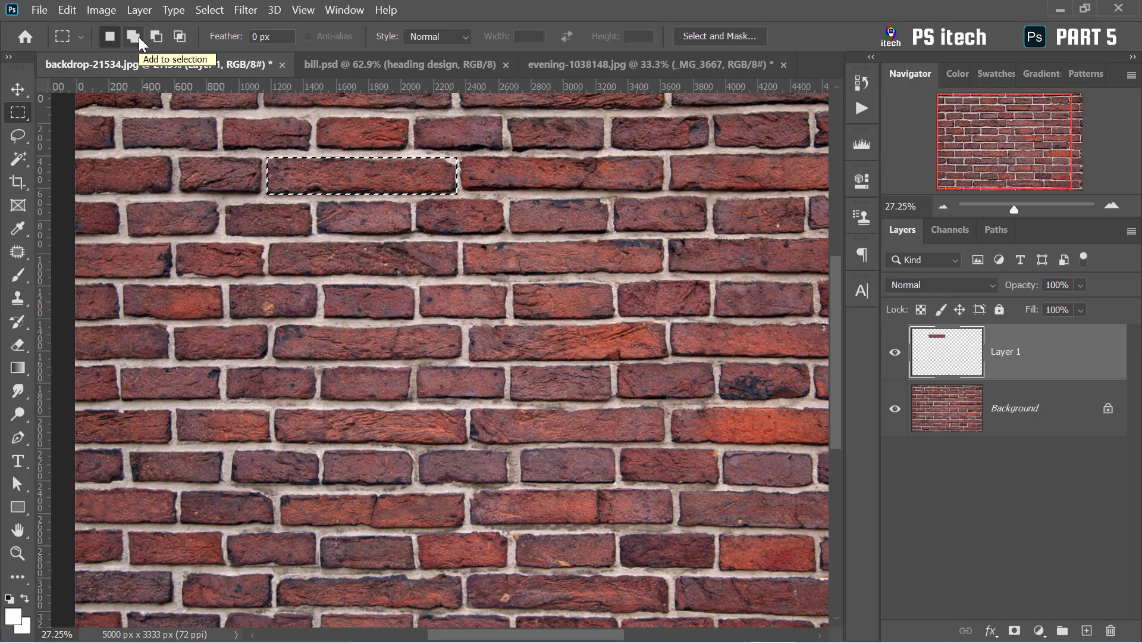
click(138, 37)
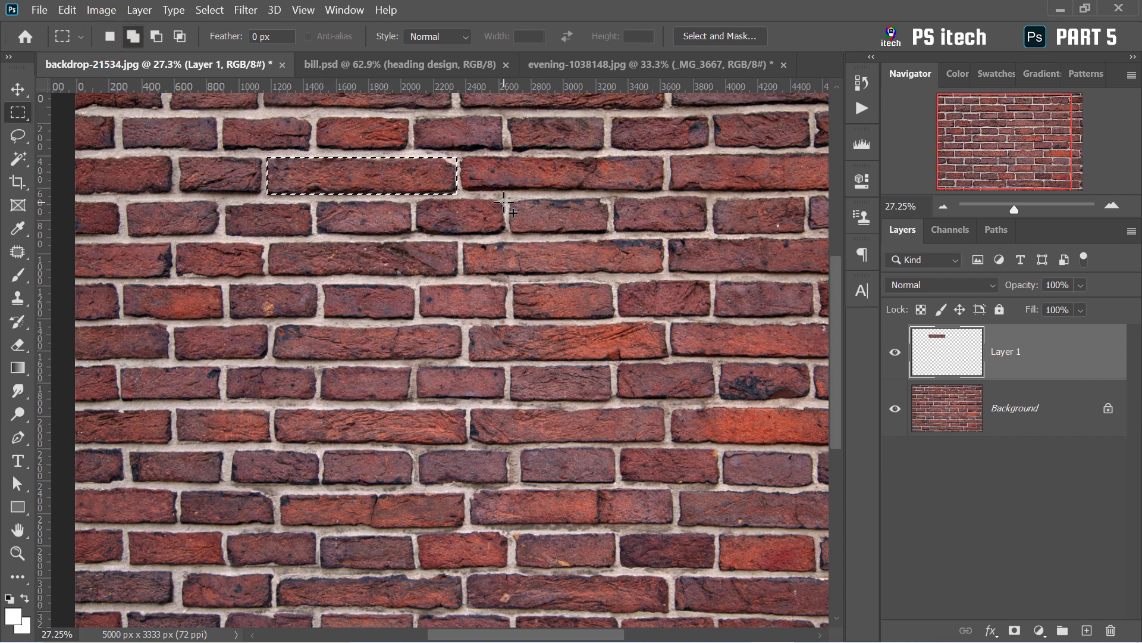
drag(510, 200, 611, 231)
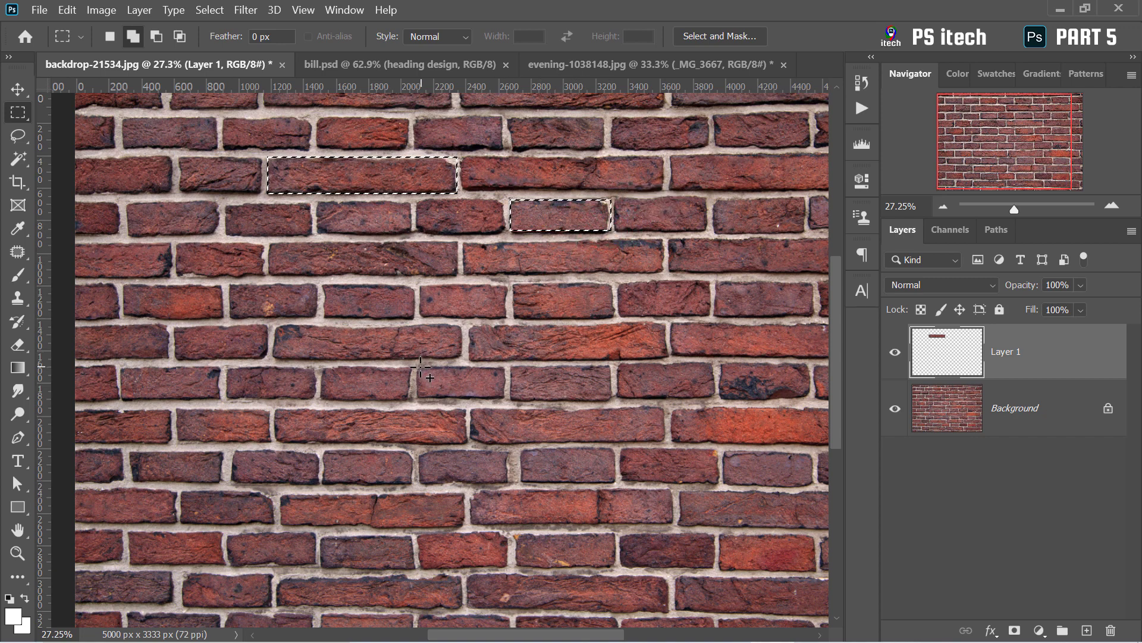
drag(416, 368, 504, 397)
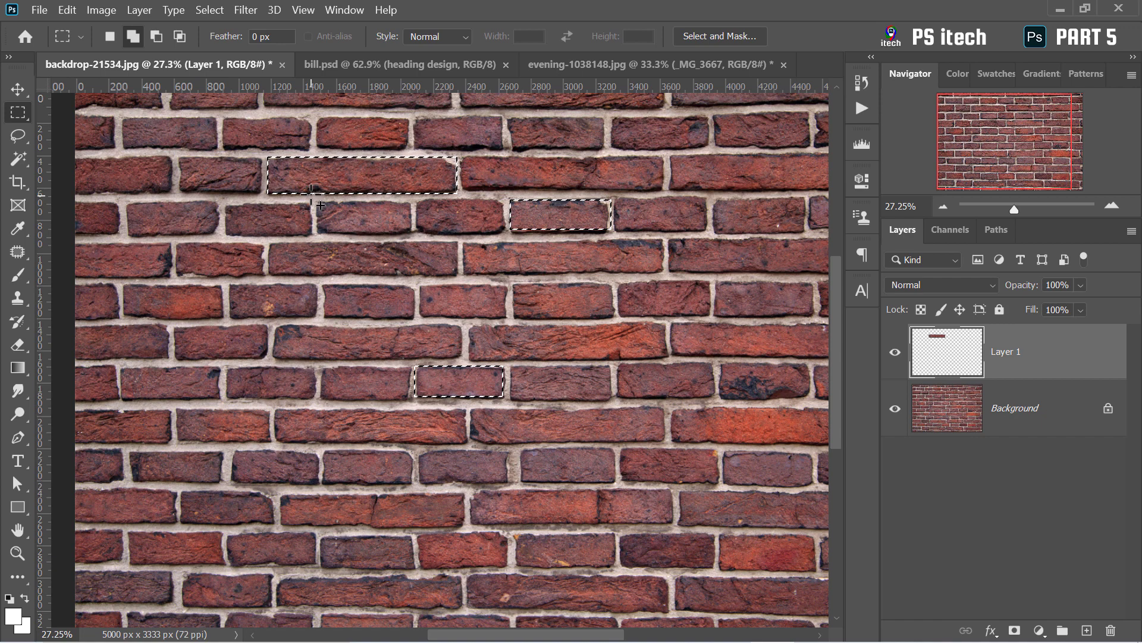
drag(422, 231, 414, 231)
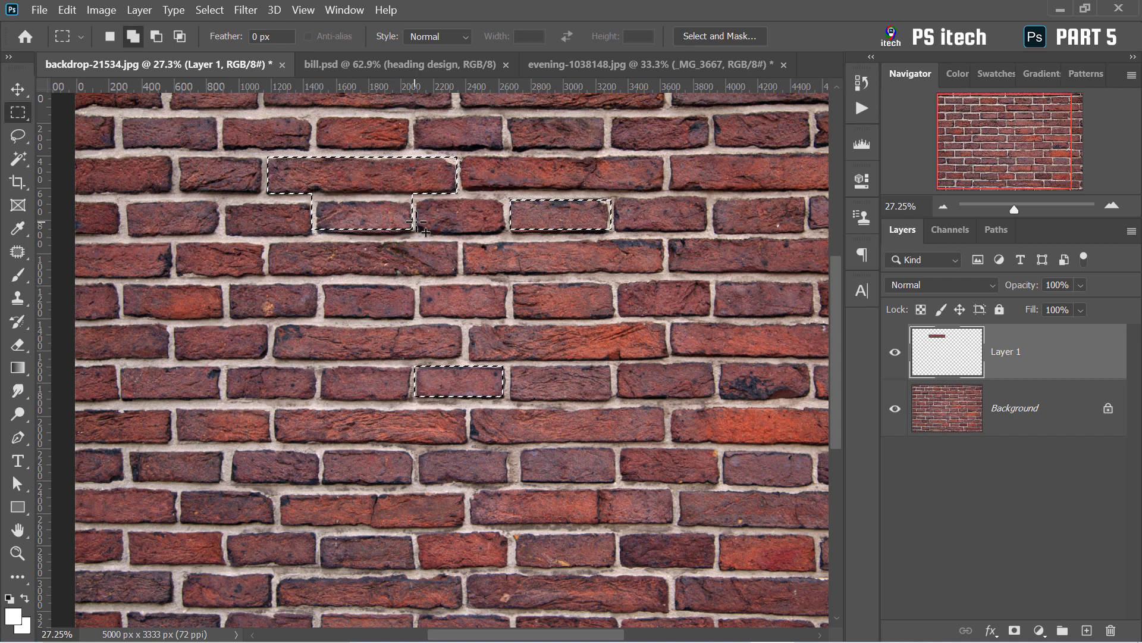
drag(455, 157, 667, 191)
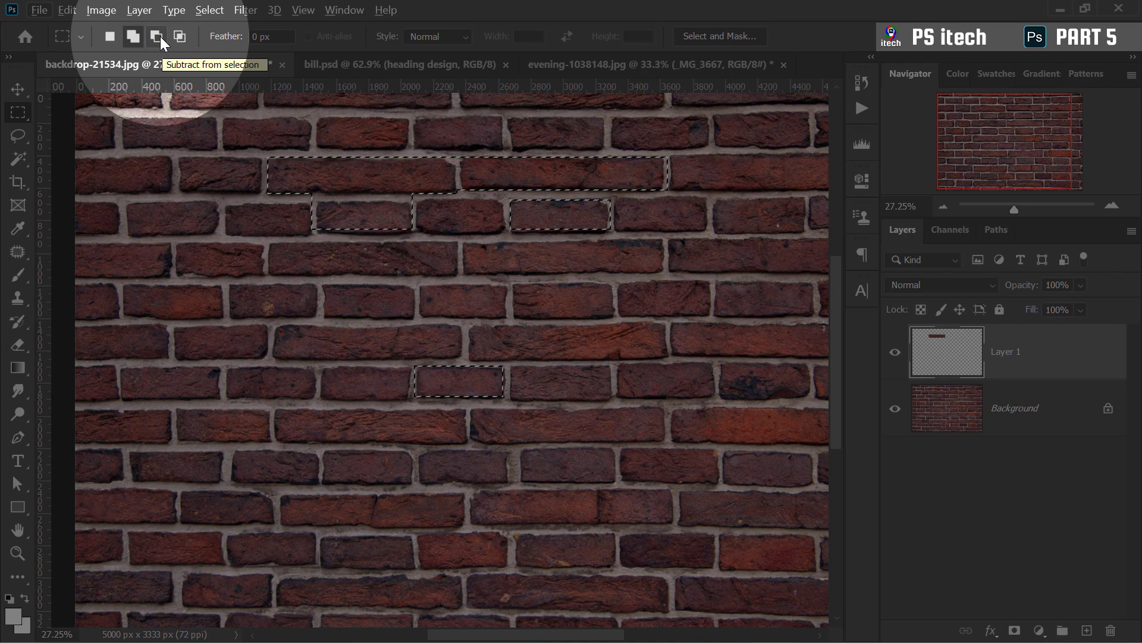
In Subtract from selection mode, remove both small fourth-row bricks and the second long third-row brick from the selection.
click(159, 36)
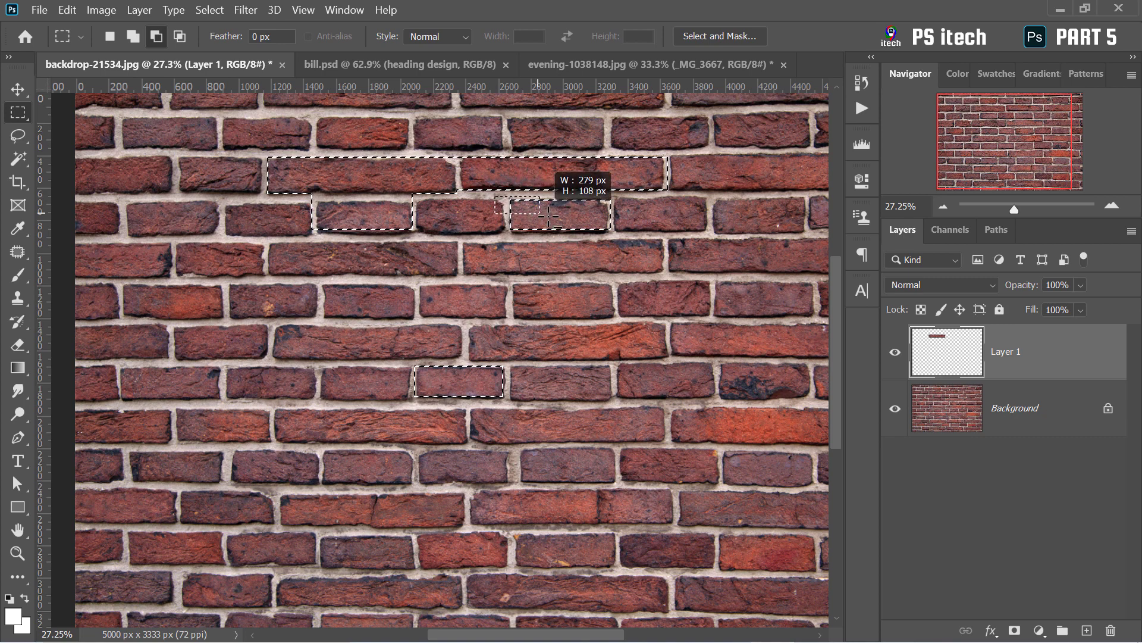
drag(548, 215, 640, 239)
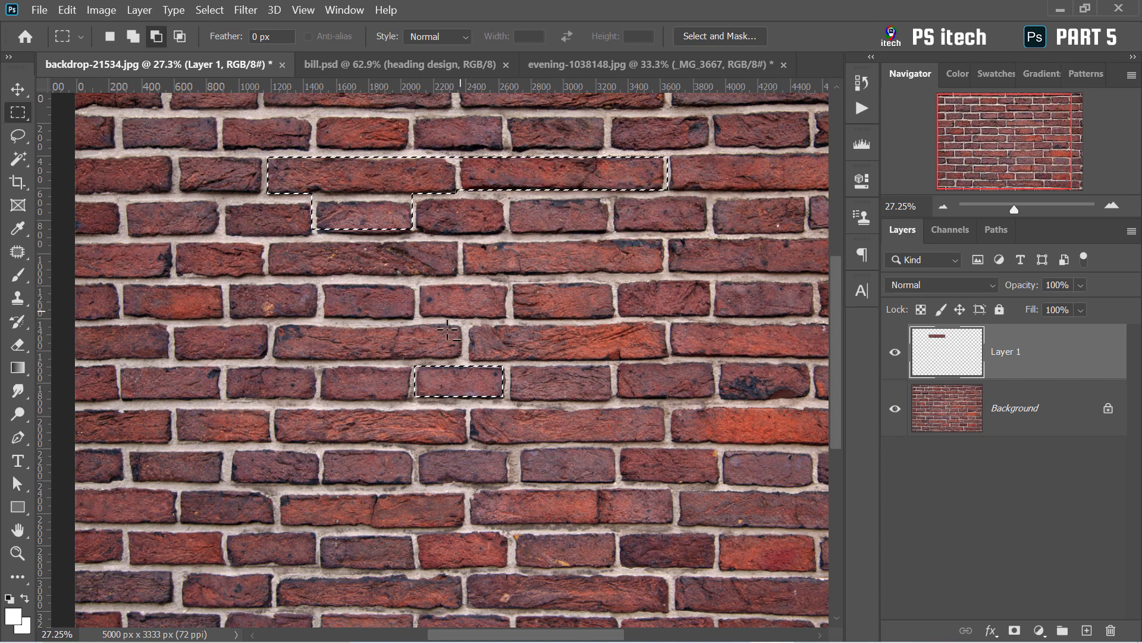
click(410, 337)
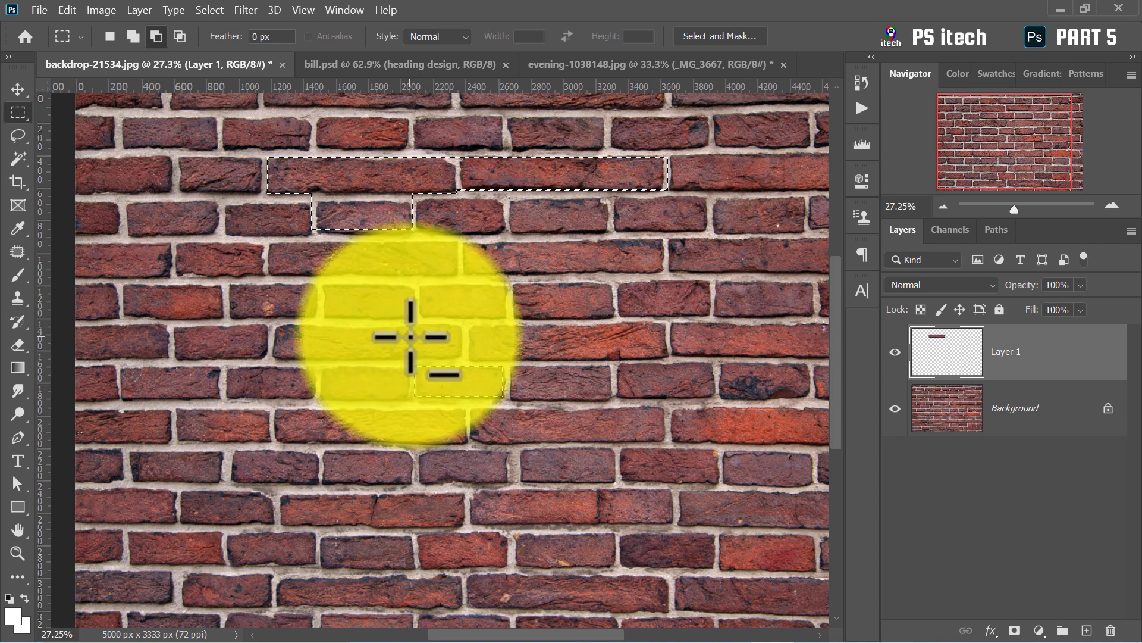
click(132, 36)
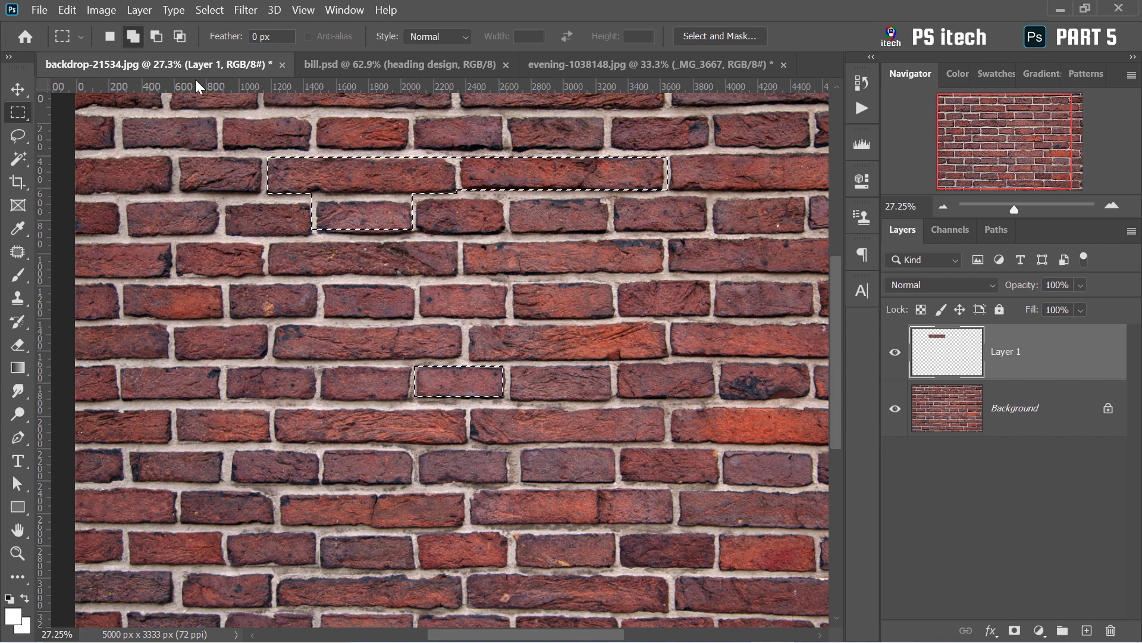
click(157, 36)
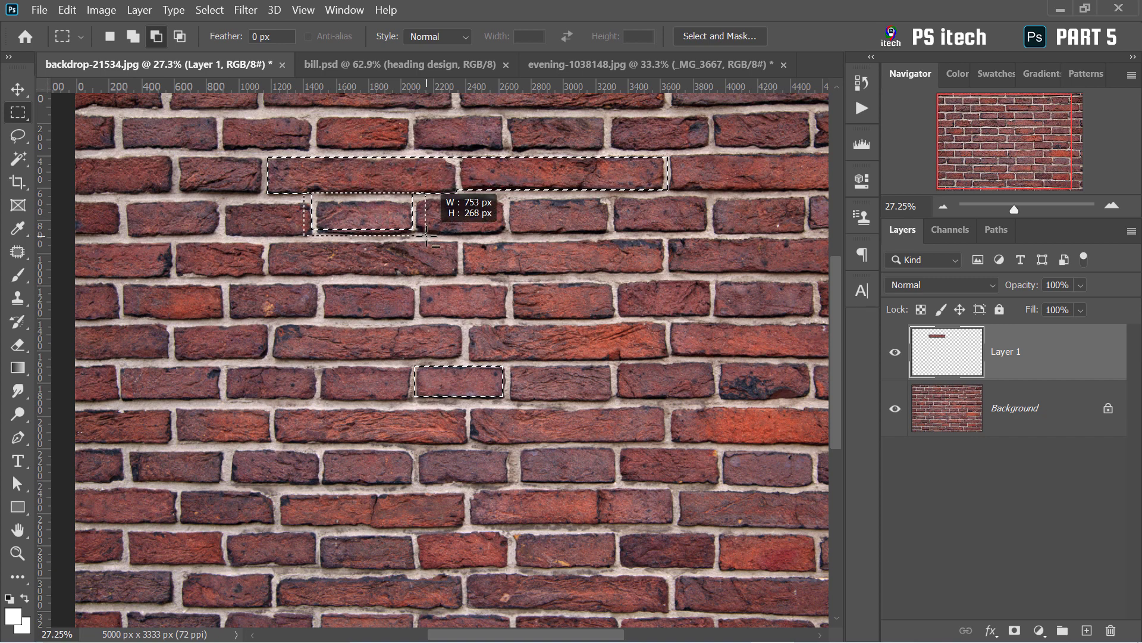
drag(426, 236, 426, 236)
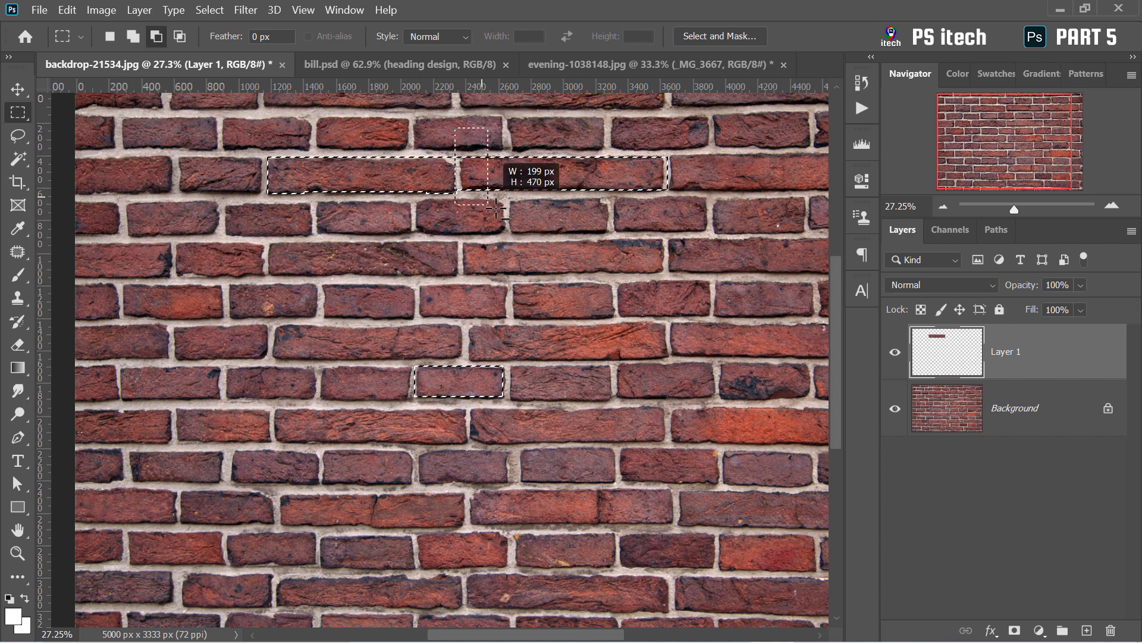
drag(498, 208, 690, 213)
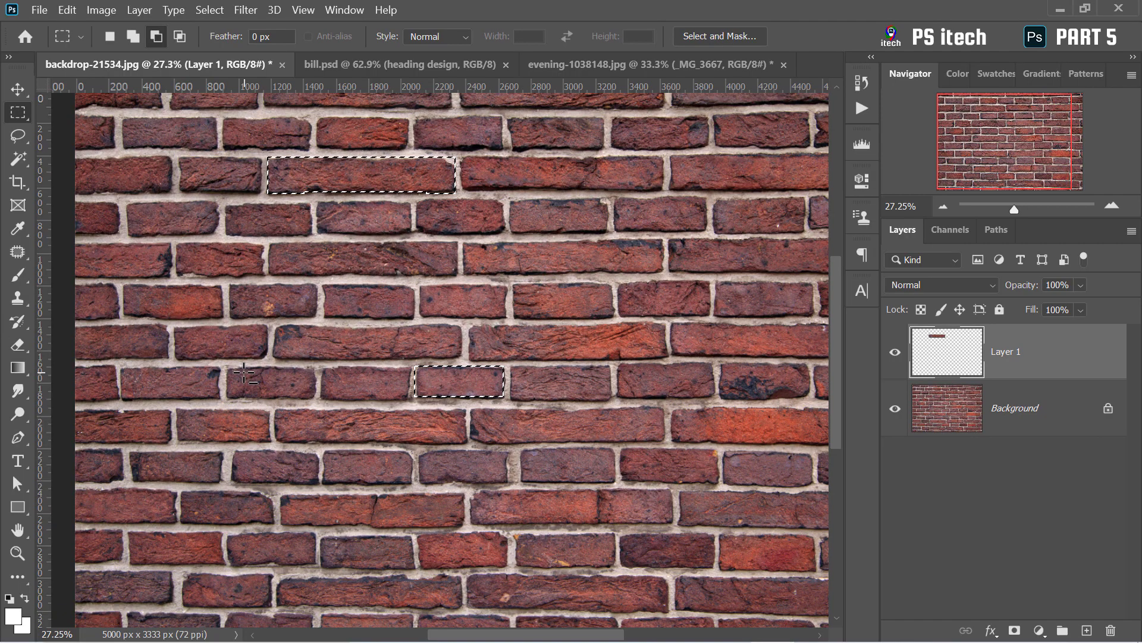
In Intersect with selection mode, draw a rectangle around the small eighth-row brick to keep only that brick selected.
click(179, 37)
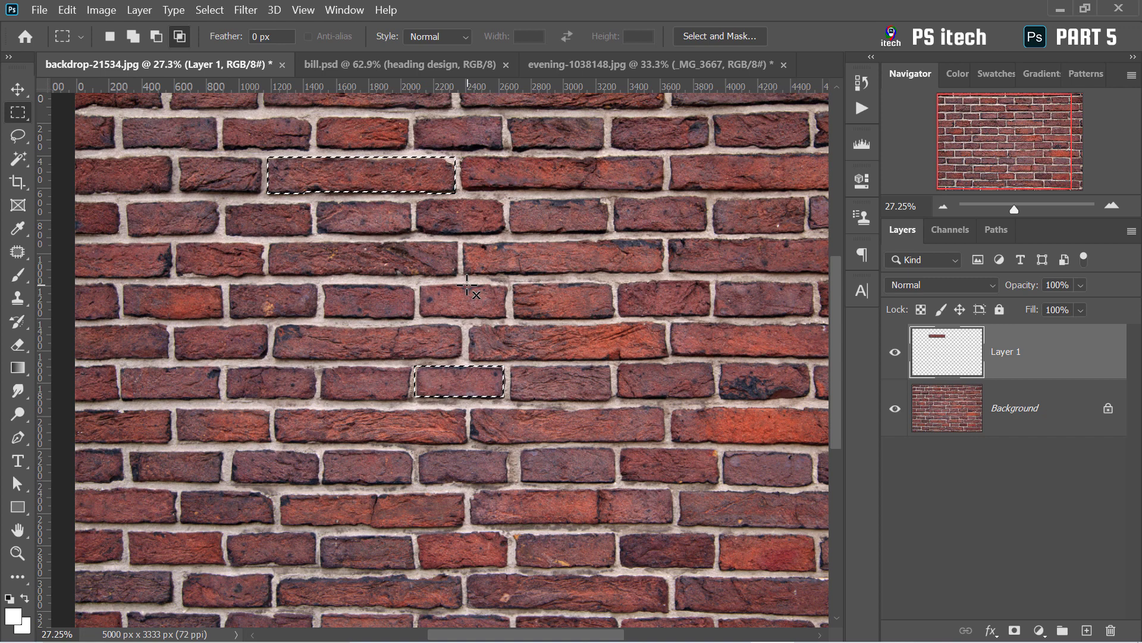
drag(380, 328, 533, 417)
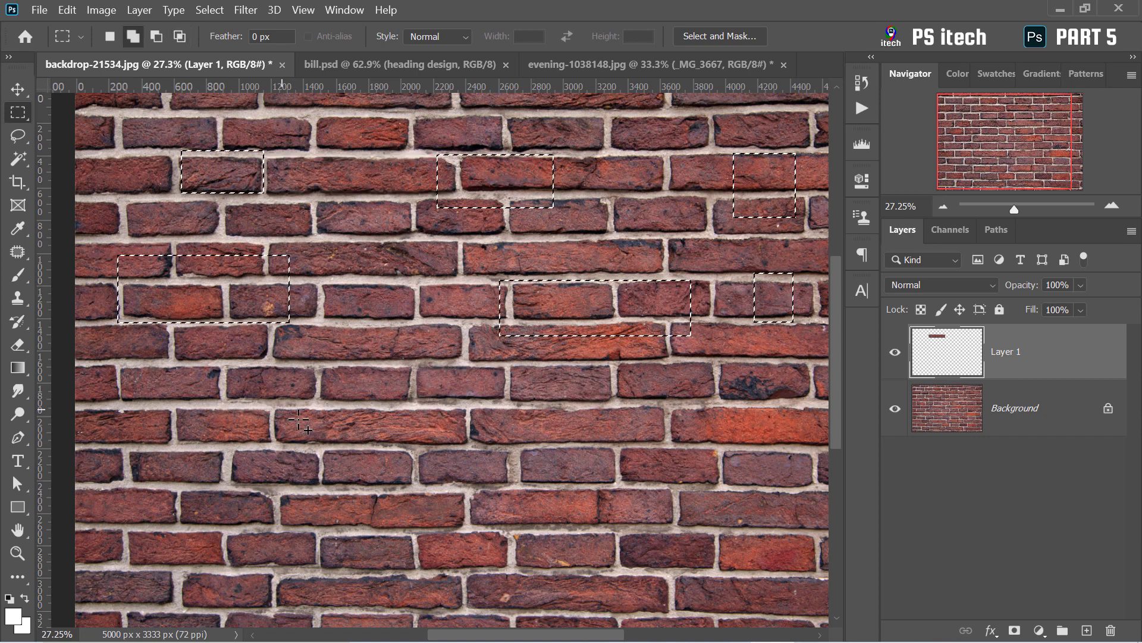
Add rectangular areas, including one around a small tenth-row brick, and intersect the selection so only that brick stays selected.
drag(428, 462, 428, 462)
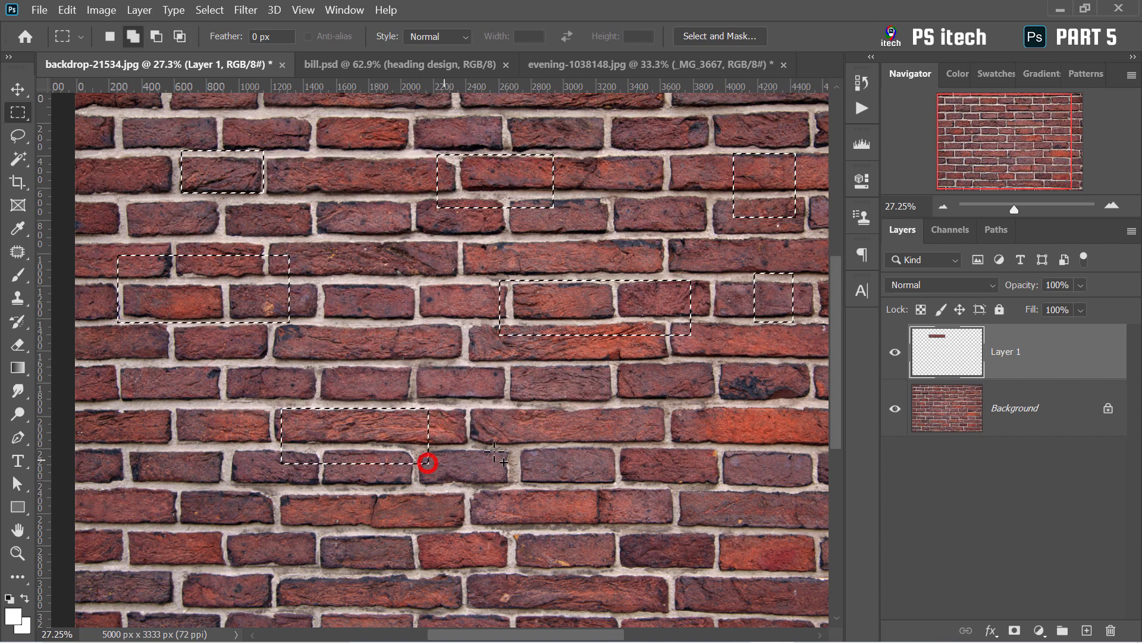
drag(521, 451, 616, 480)
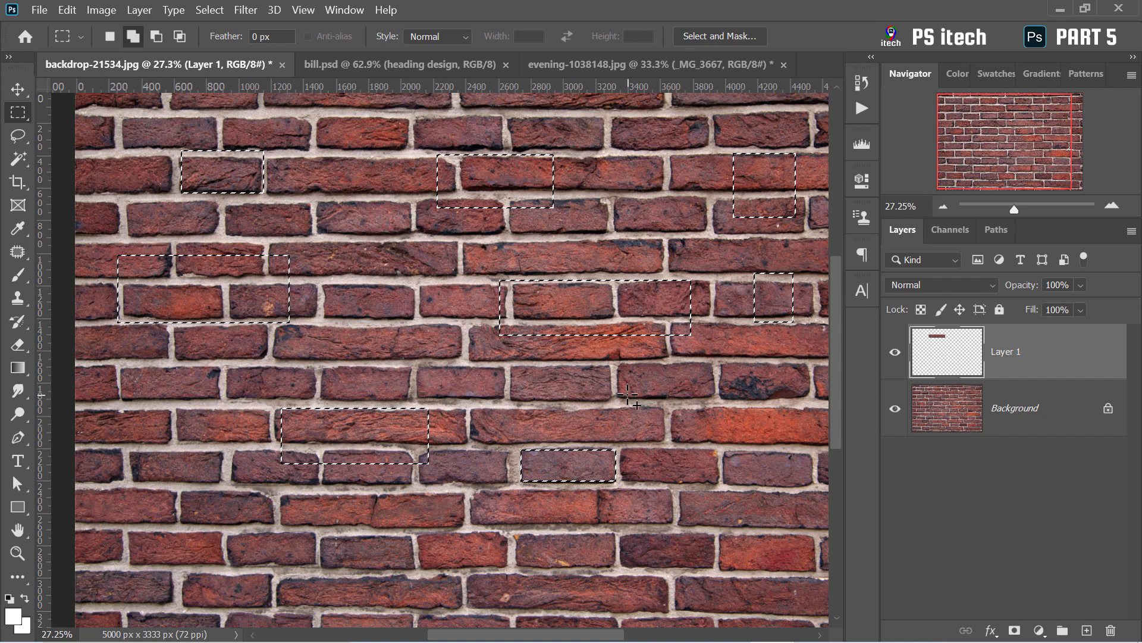
click(179, 36)
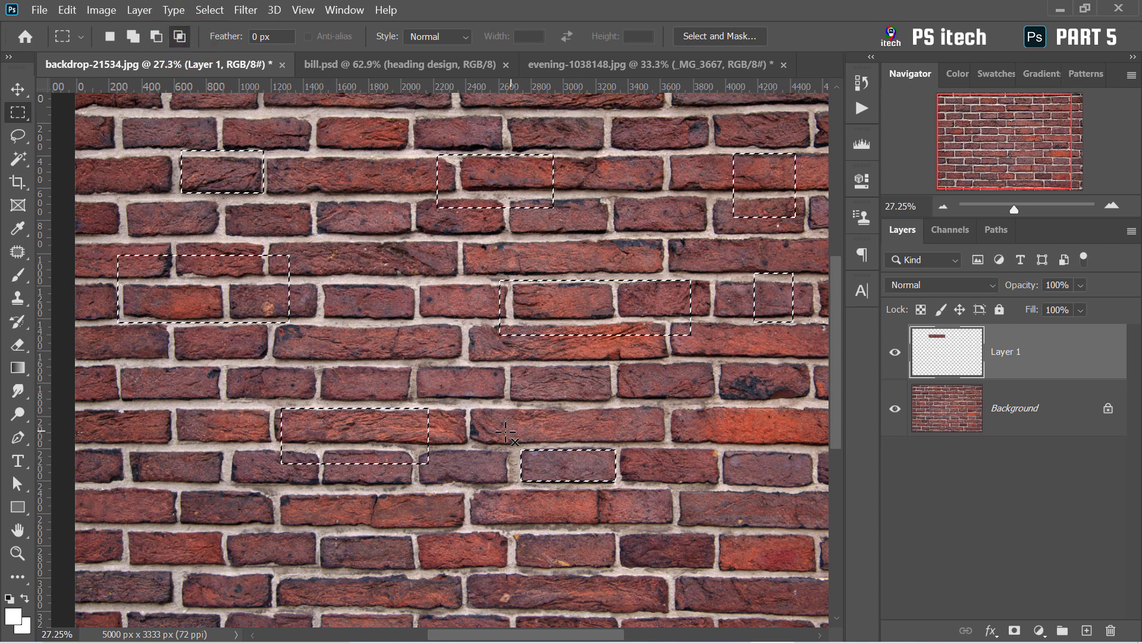
drag(506, 434, 635, 501)
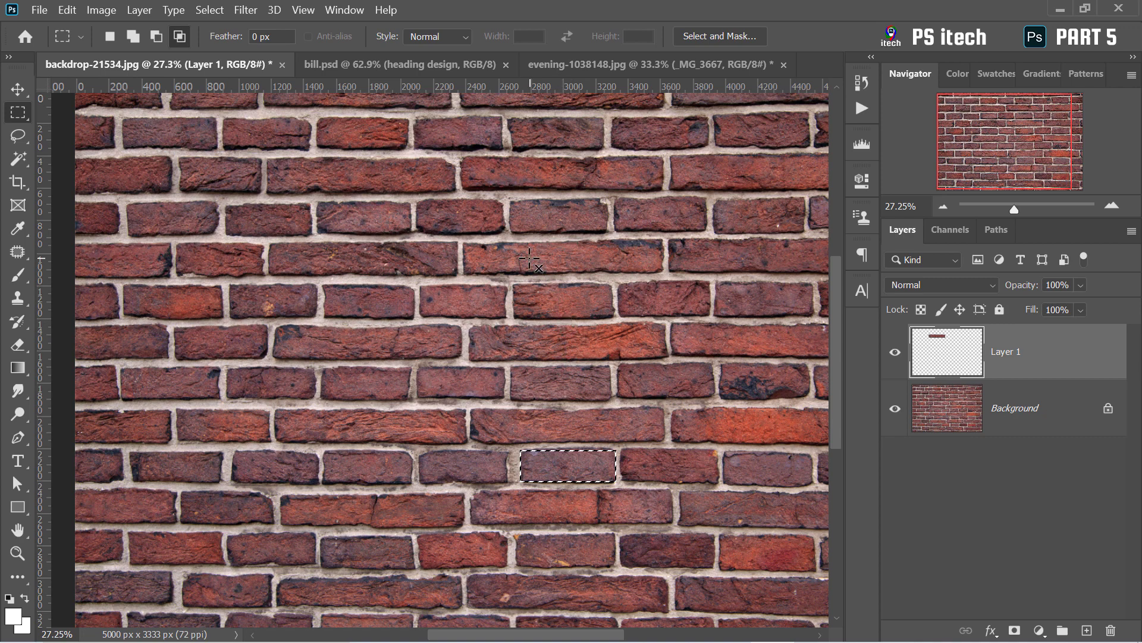
Subtract the remaining tenth-row brick from the selection, leaving nothing selected.
click(156, 36)
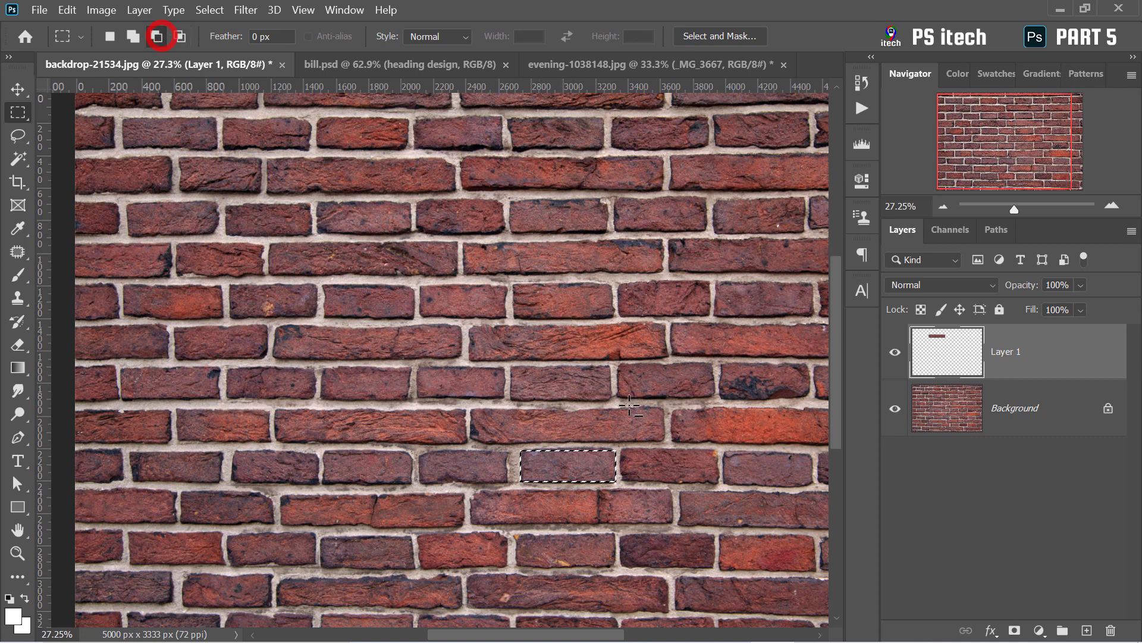
click(738, 521)
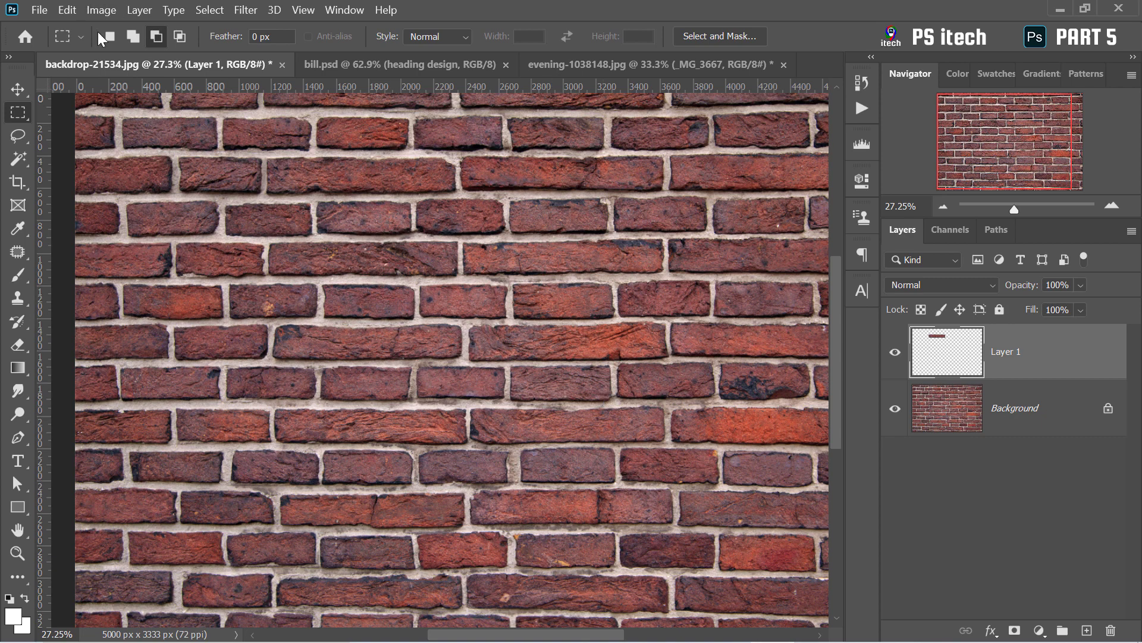
In Add to selection mode, draw three separate rectangular areas over the bricks and deselect them all.
mouse_move(580, 207)
mouse_down()
mouse_move(681, 261)
mouse_move(678, 303)
mouse_up()
mouse_move(341, 405)
mouse_down()
mouse_move(533, 437)
mouse_move(528, 470)
mouse_up()
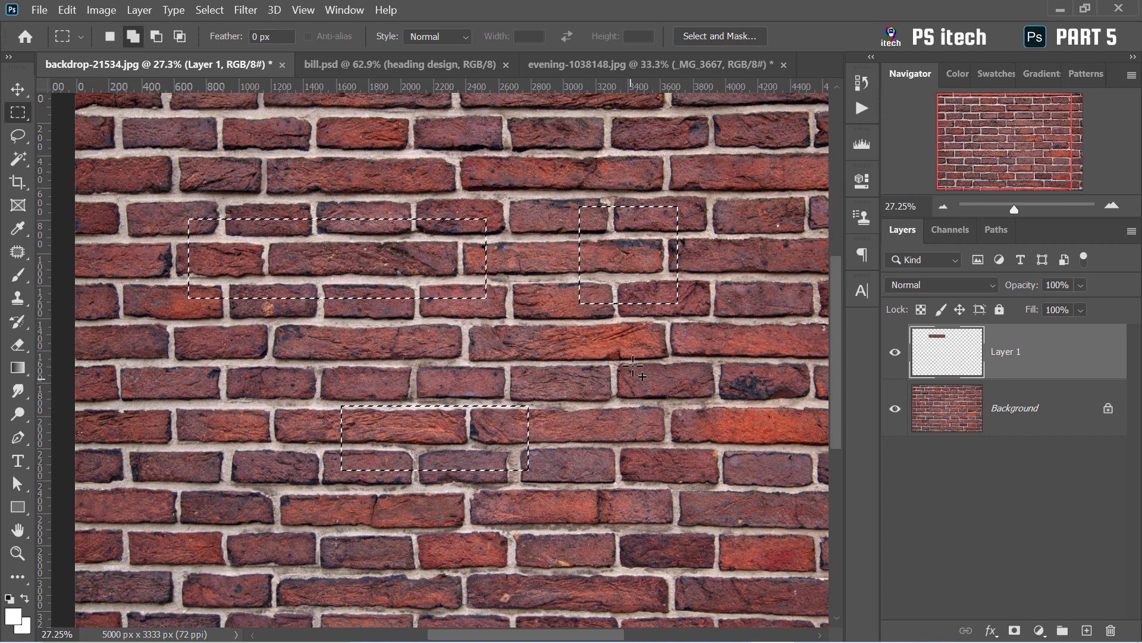
key(ctrl+d)
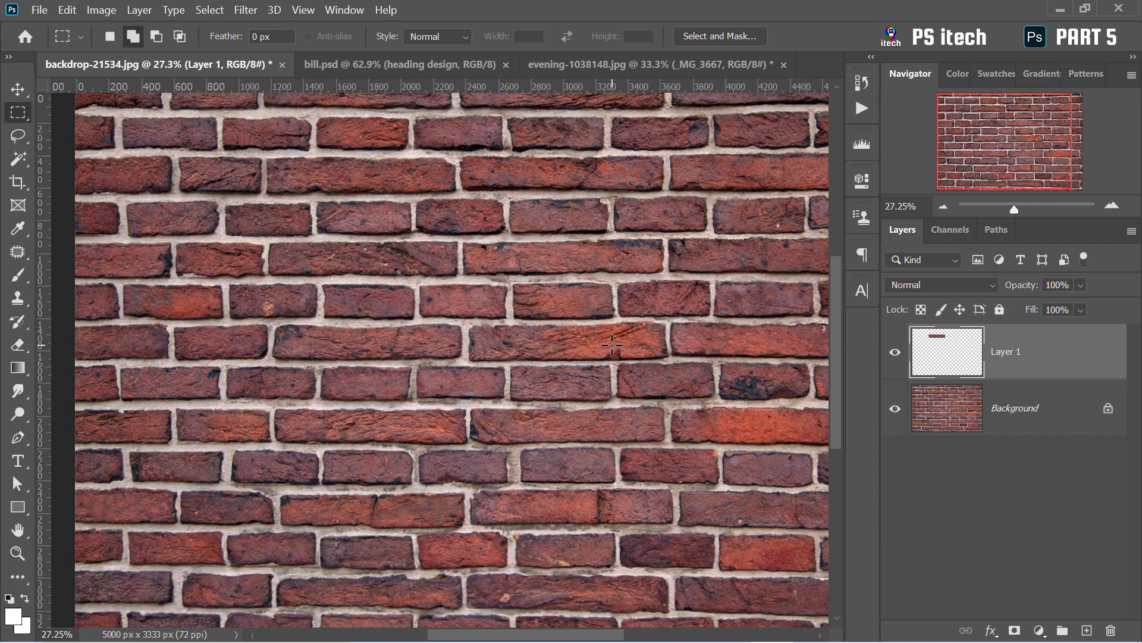
Select a wide rectangle over the upper bricks, fill it on Layer 1 with blue background color #082bff, and deselect.
drag(594, 345, 258, 174)
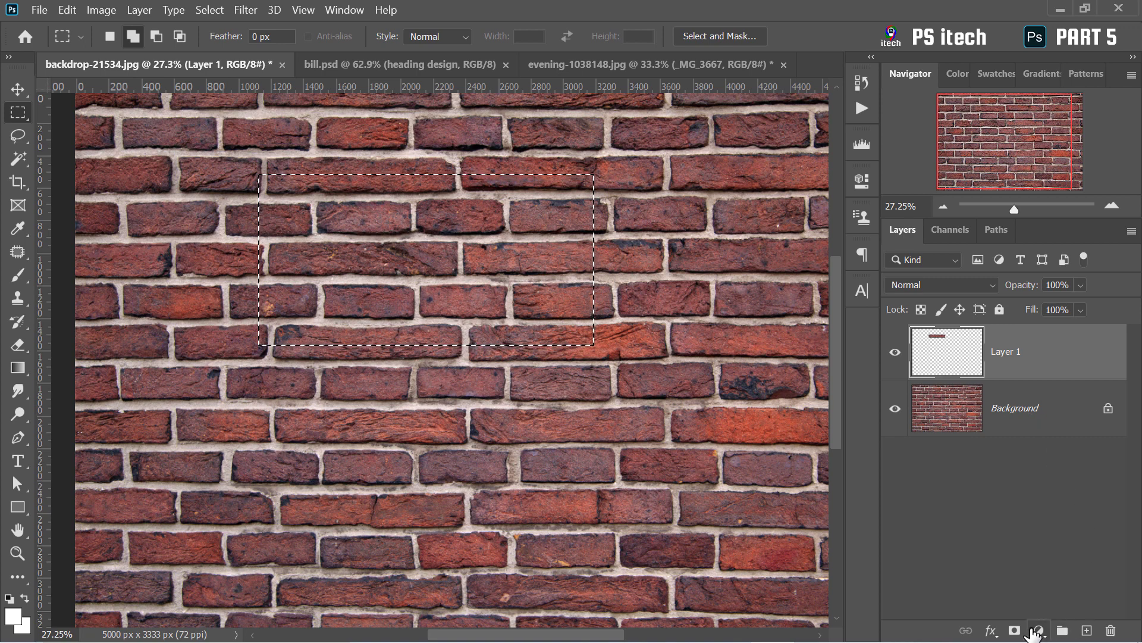
click(22, 624)
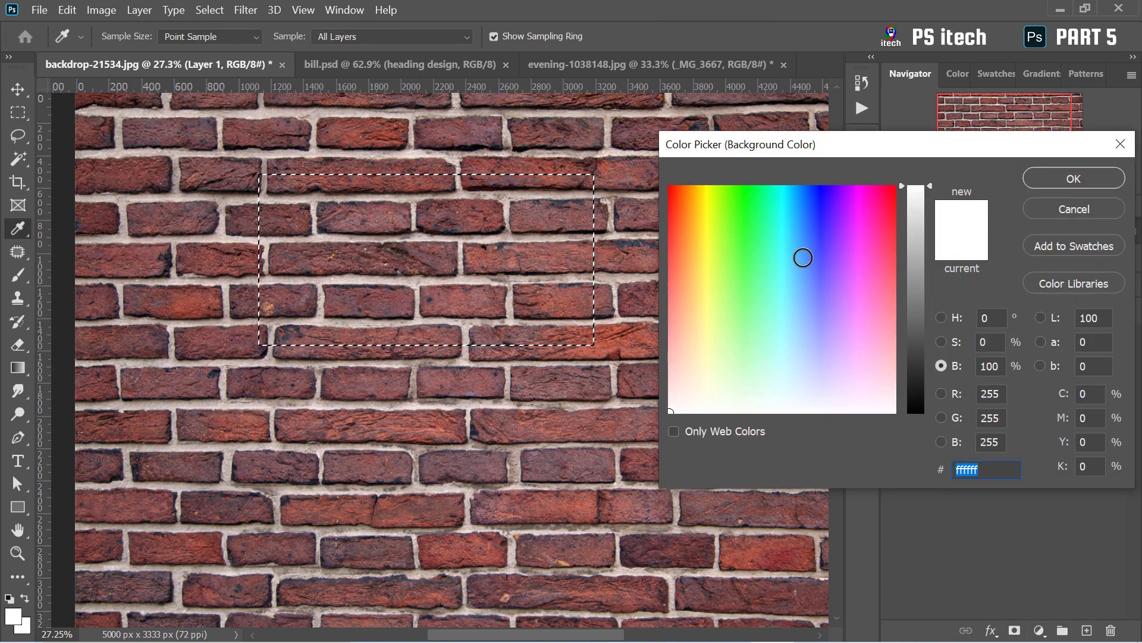
click(815, 192)
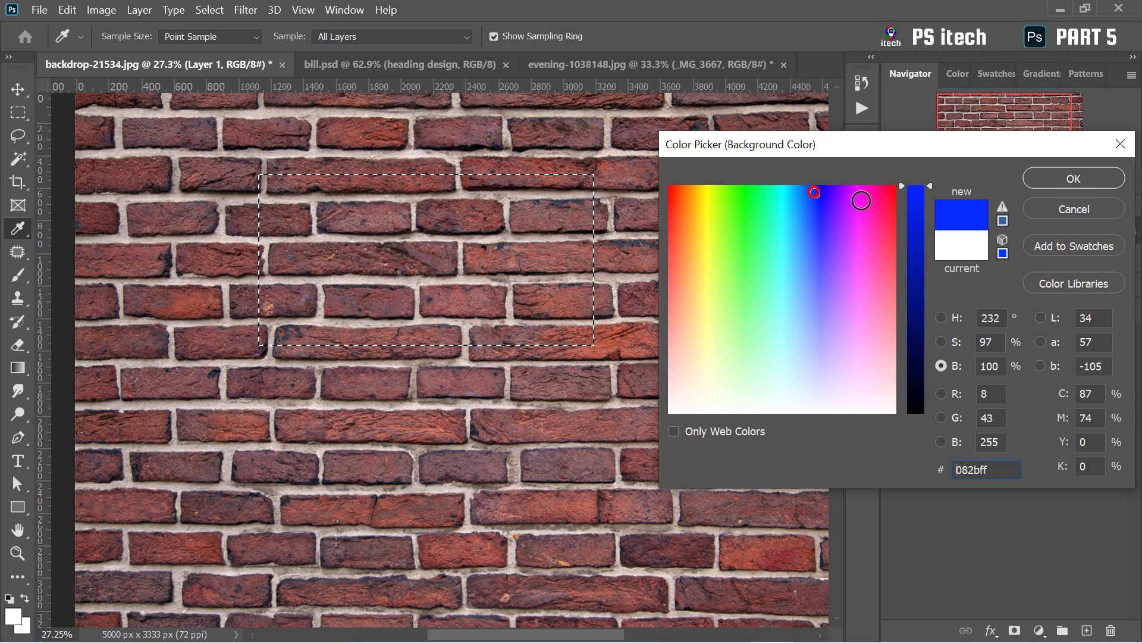
click(1052, 183)
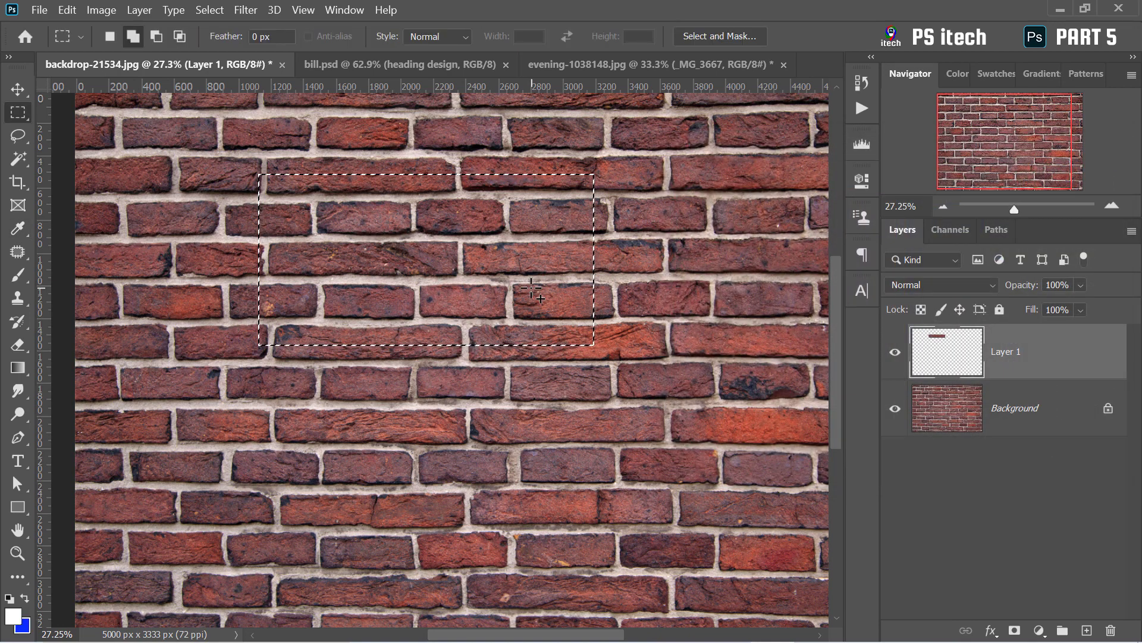
key(ctrl+BackSpace)
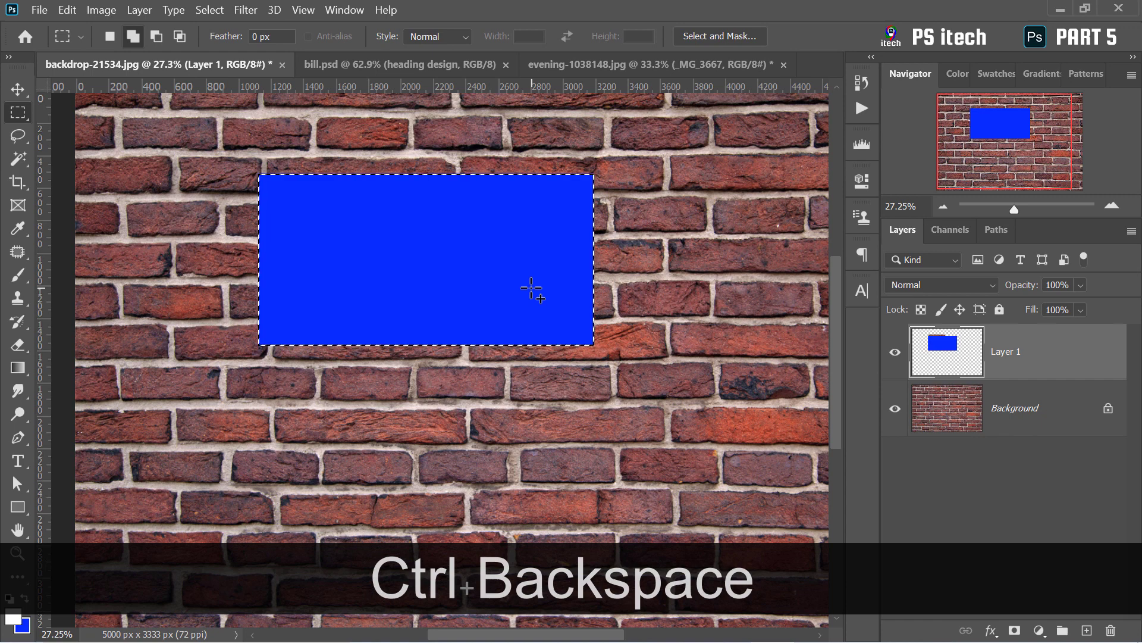
click(561, 248)
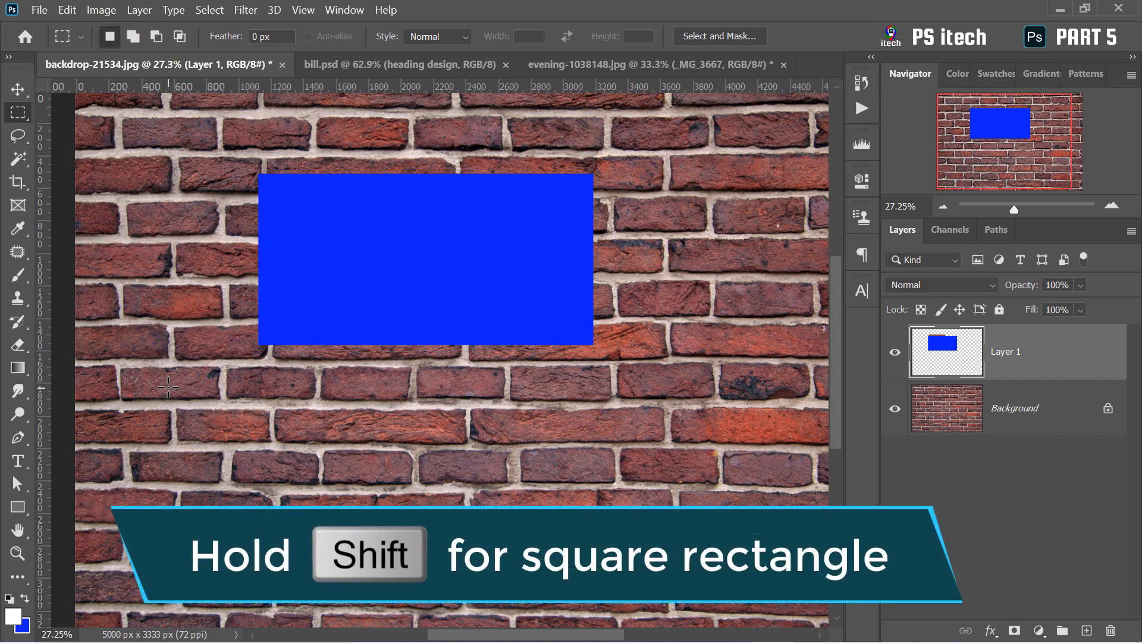
Draw a square selection below the blue rectangle and turn it into a Solid Color fill layer in green.
drag(164, 383, 337, 556)
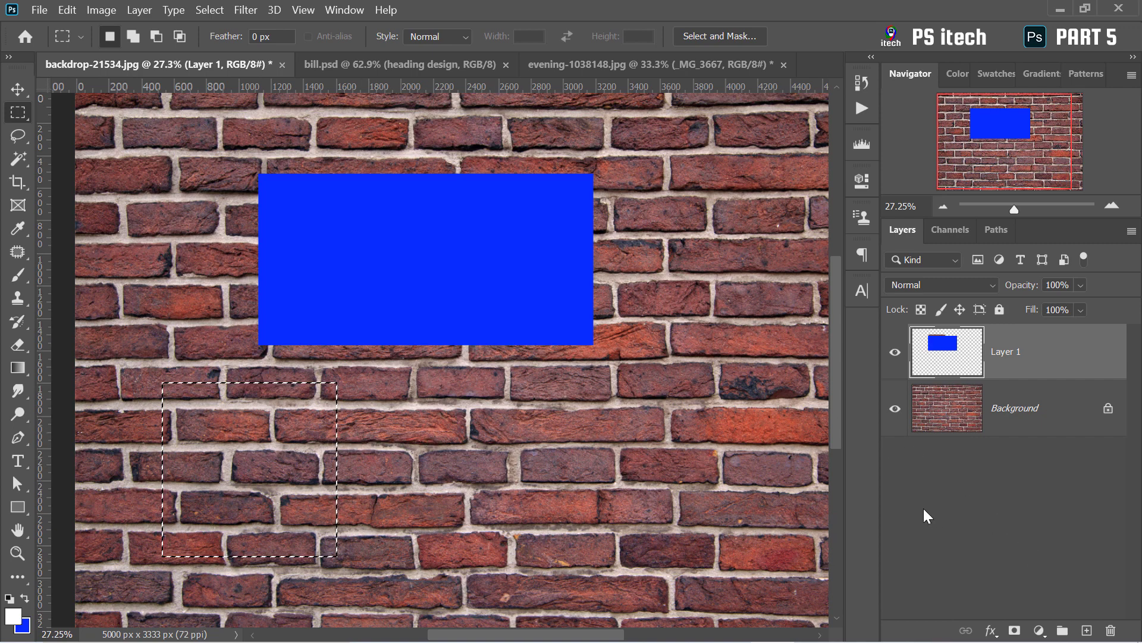
click(1040, 630)
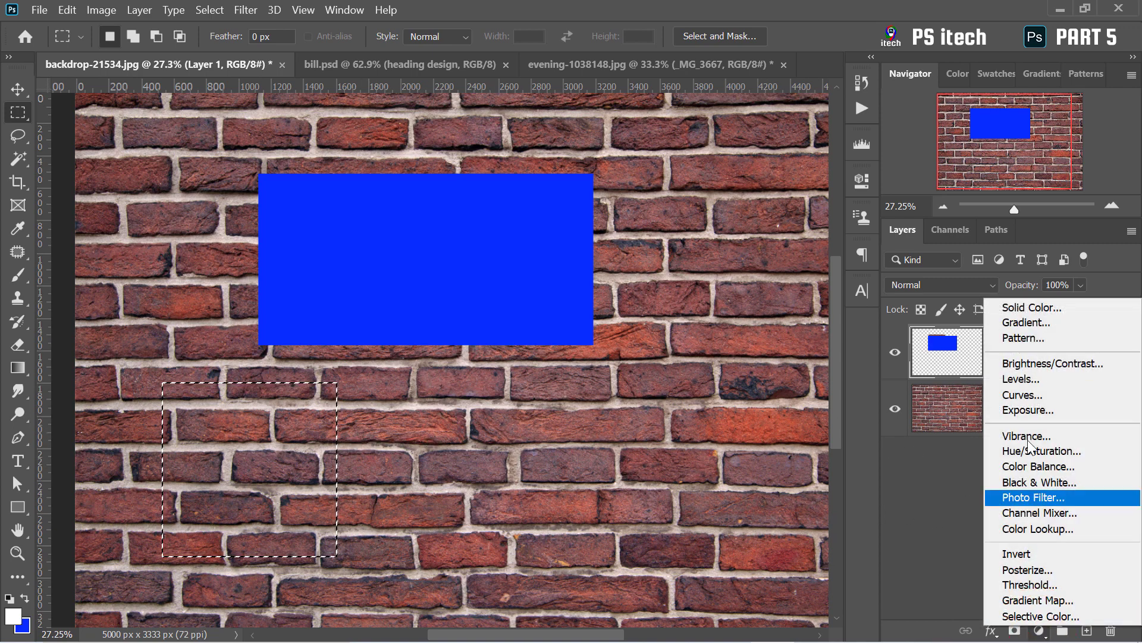
click(1045, 309)
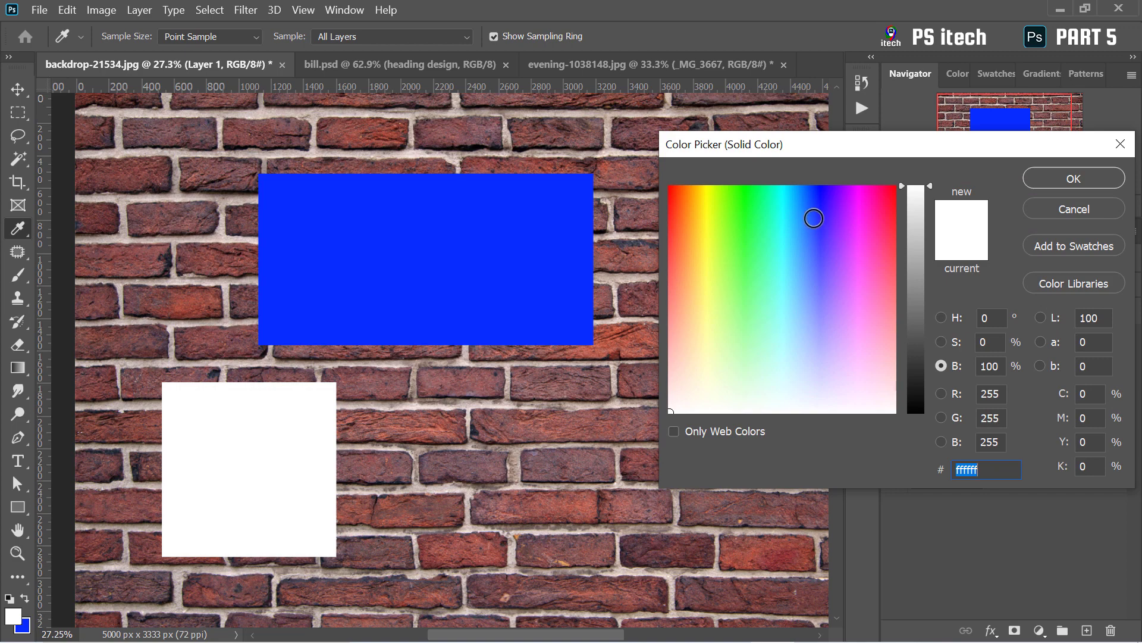
click(824, 205)
click(763, 193)
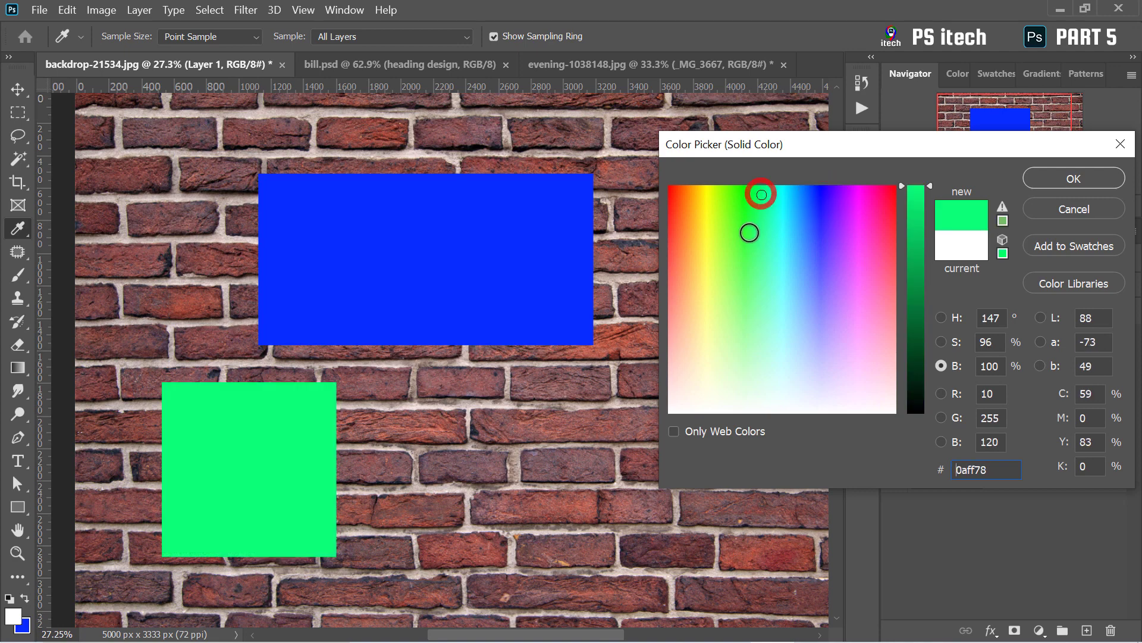
click(719, 197)
click(1074, 179)
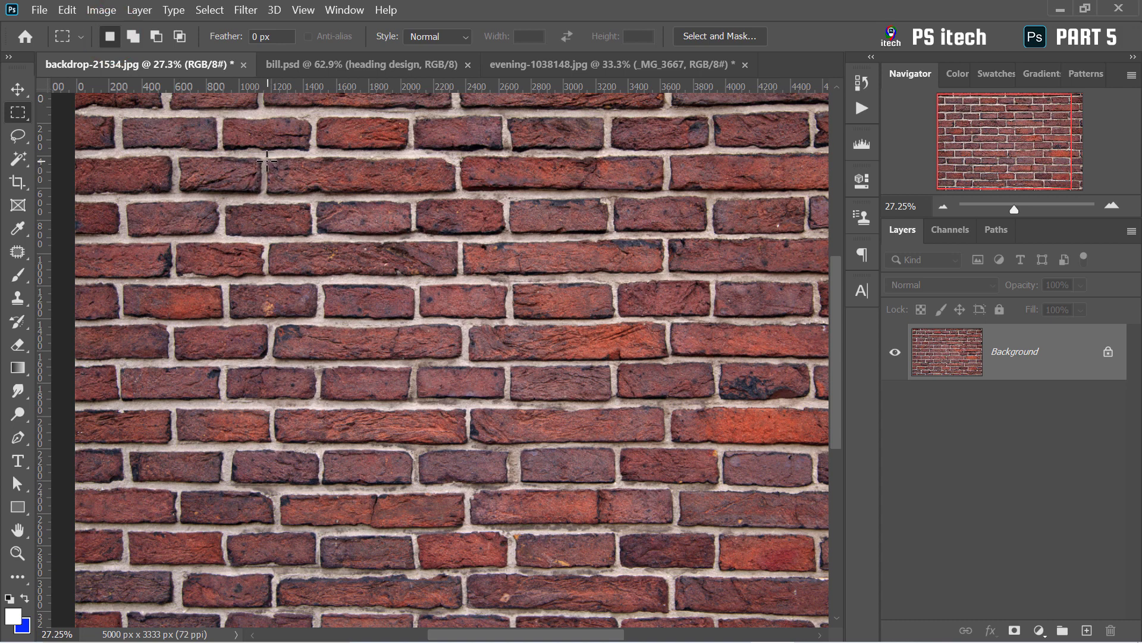
Select the long third-row brick and add a small fourth-row brick plus a rectangle spanning the sixth and seventh rows.
drag(266, 159, 452, 193)
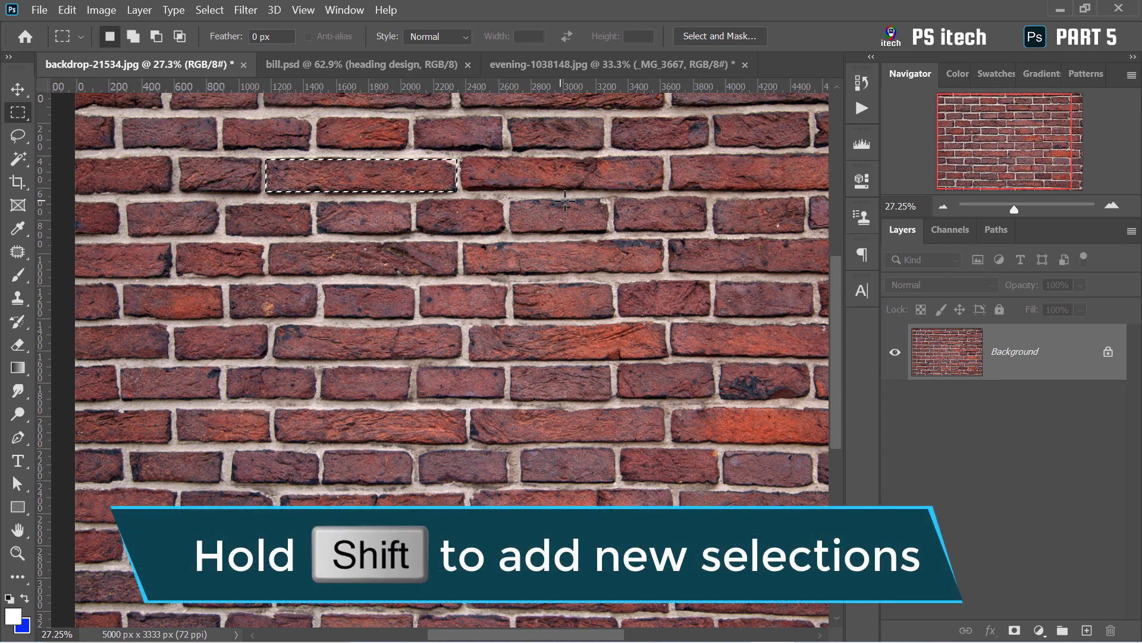
key(shift)
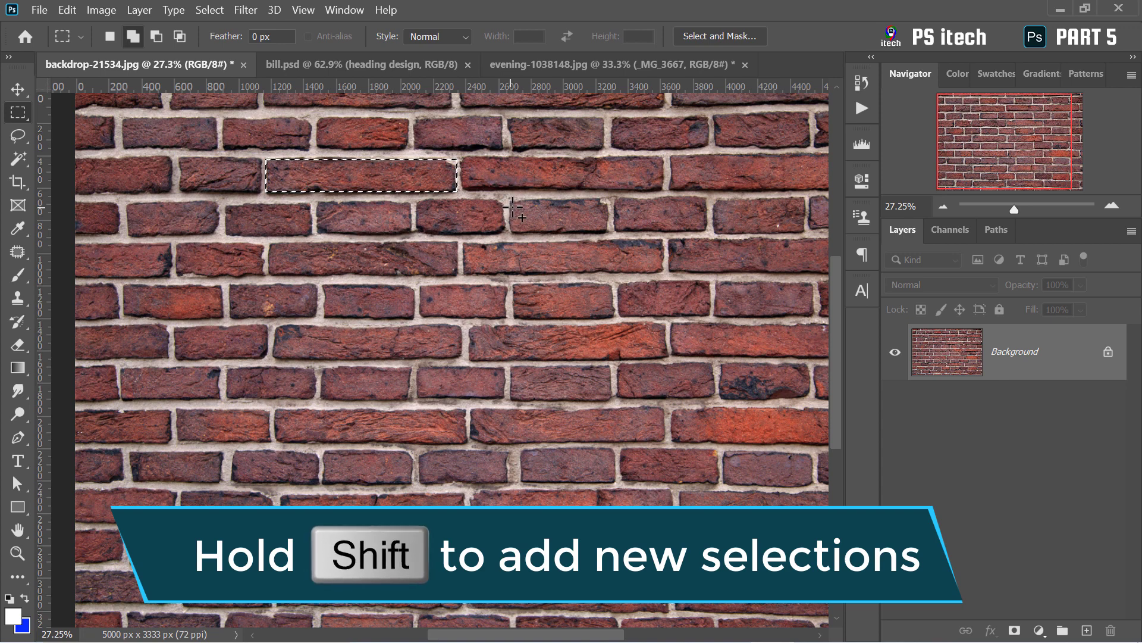
drag(510, 200, 609, 233)
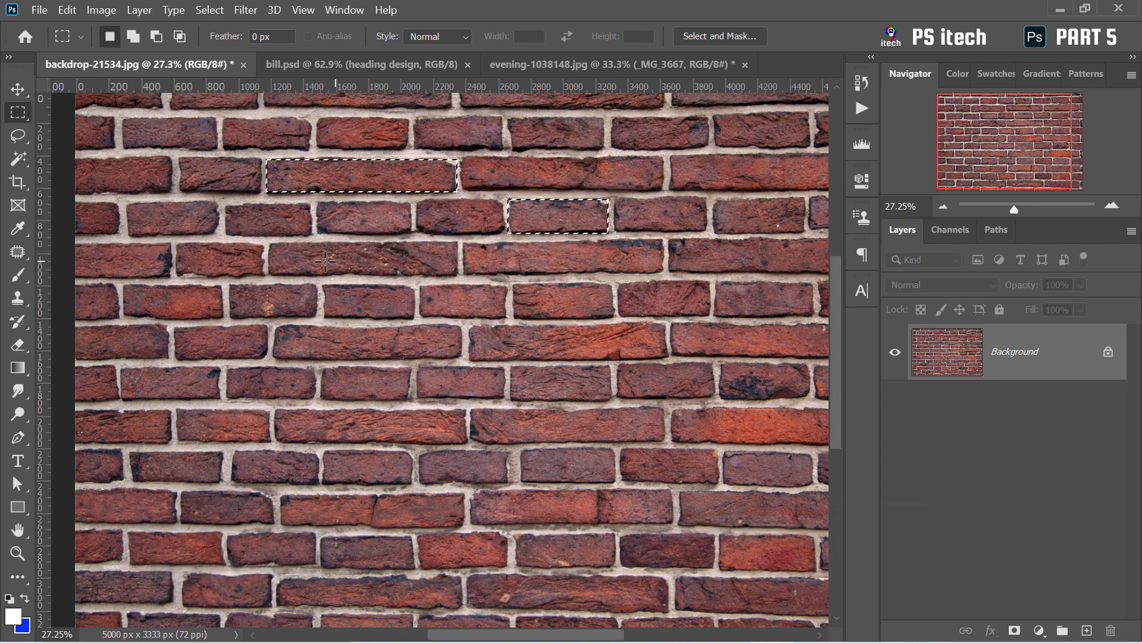
drag(322, 284, 402, 349)
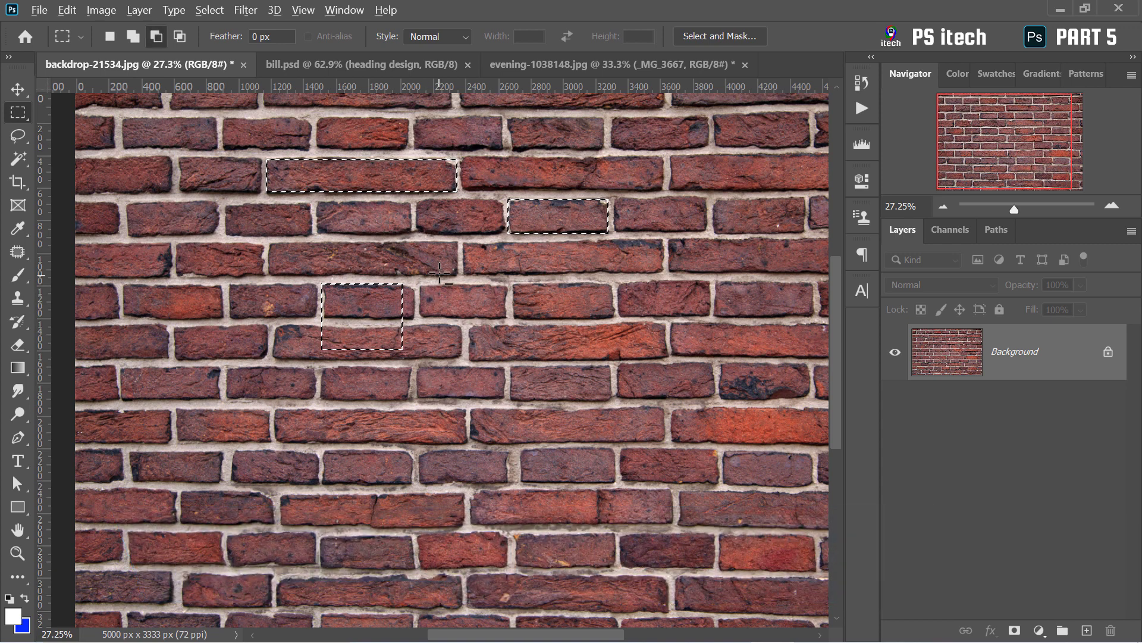
Subtract the rectangle spanning the sixth and seventh rows from the selection.
key(alt)
click(410, 262)
drag(436, 251, 301, 357)
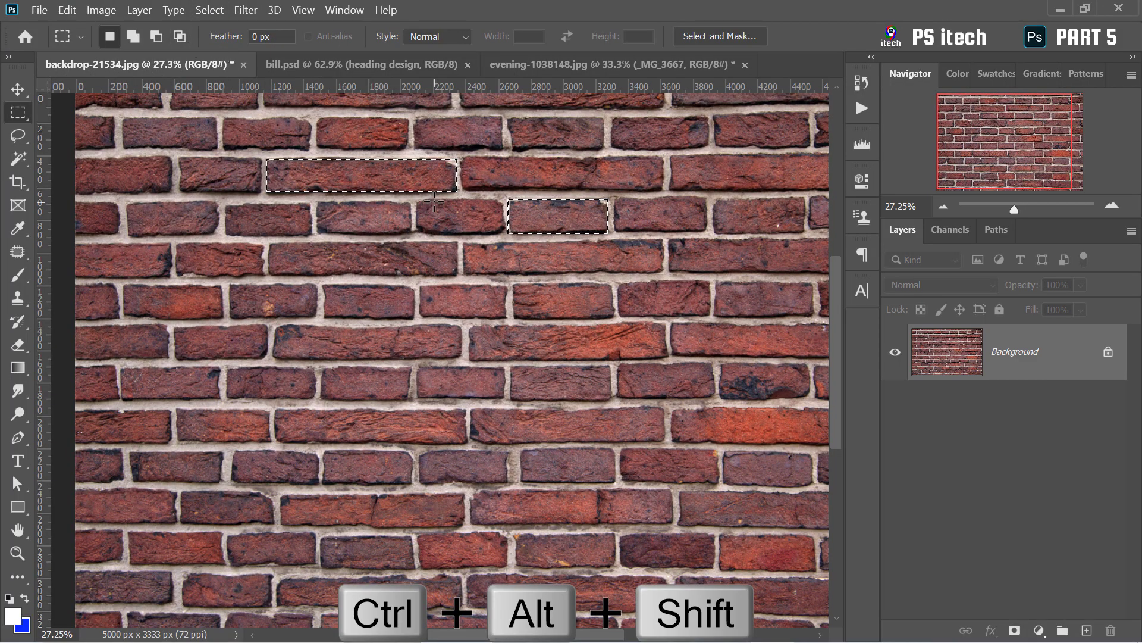
Intersect the selection with a rectangle around the small fourth-row brick to keep only that brick, and deselect.
key(alt+shift)
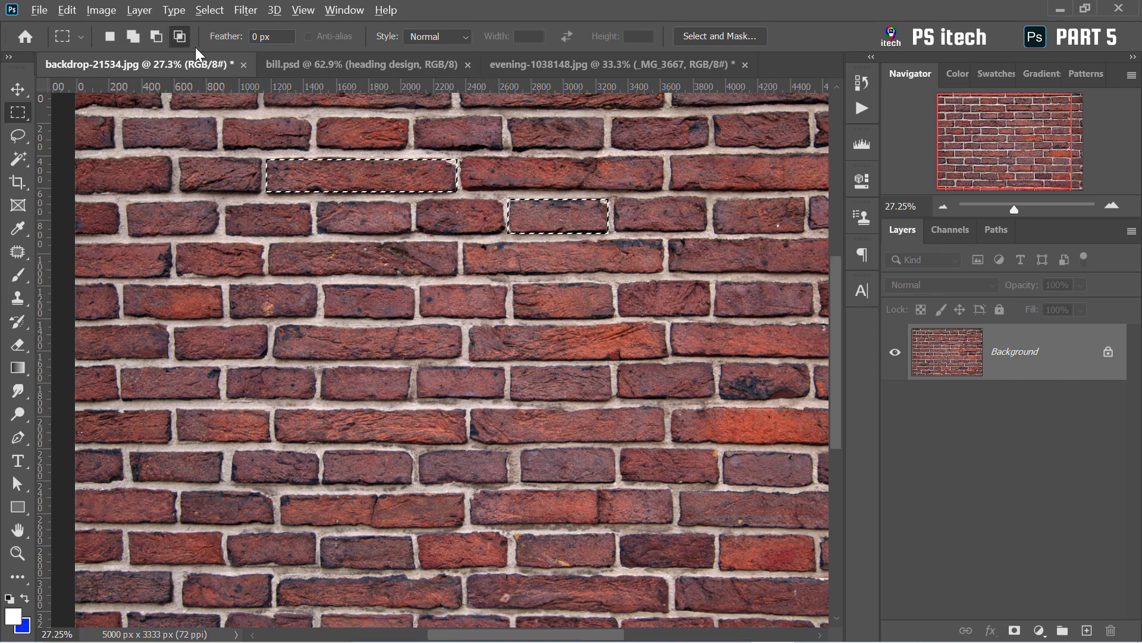
drag(504, 196, 617, 245)
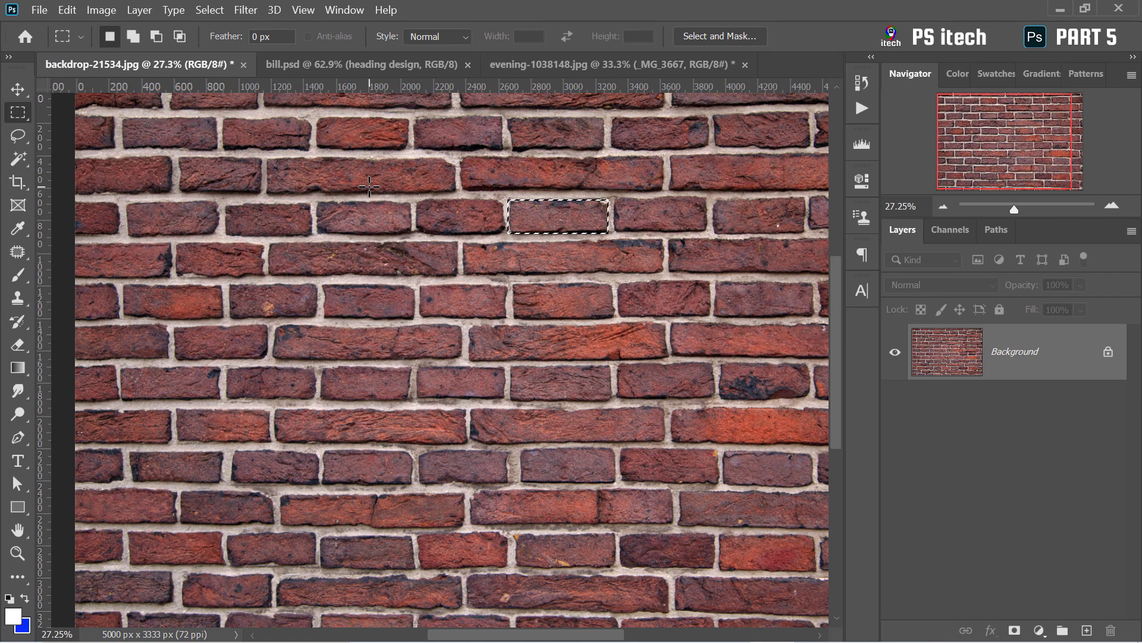
key(ctrl+d)
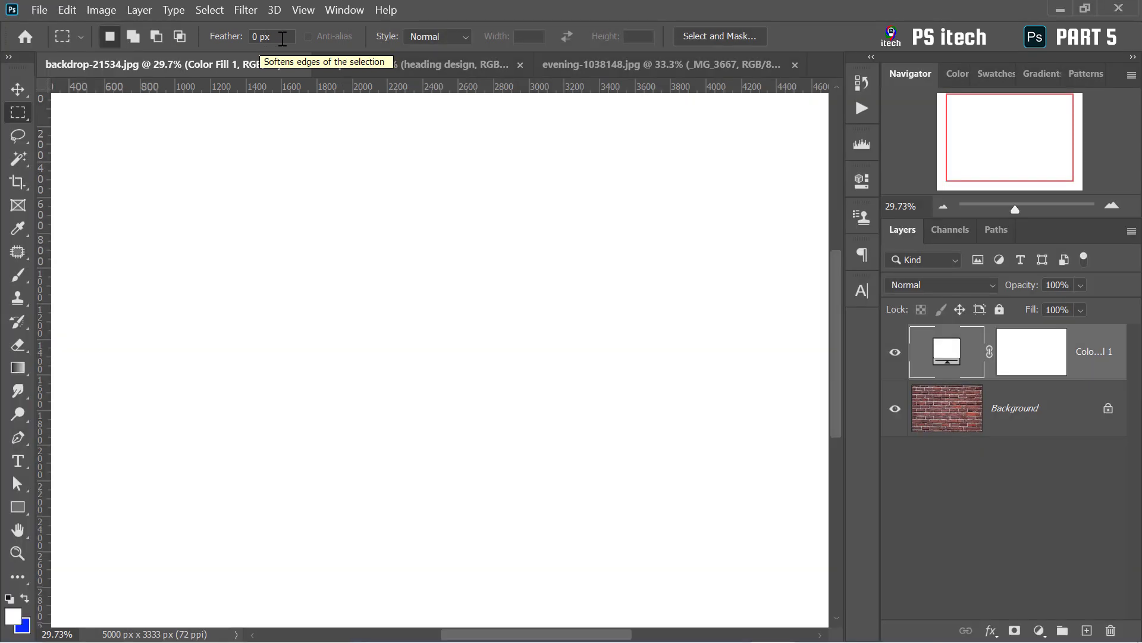
Draw a rectangular selection with a 50 px feather, fill it with the blue background color on a new layer, and deselect.
drag(285, 37, 259, 38)
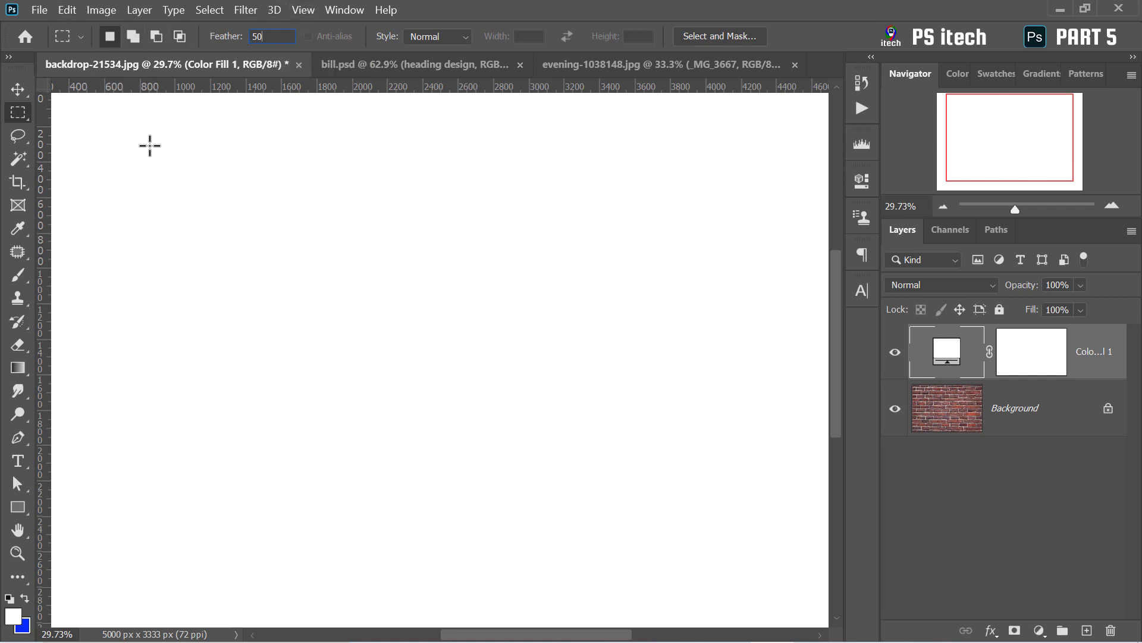
drag(319, 267, 352, 319)
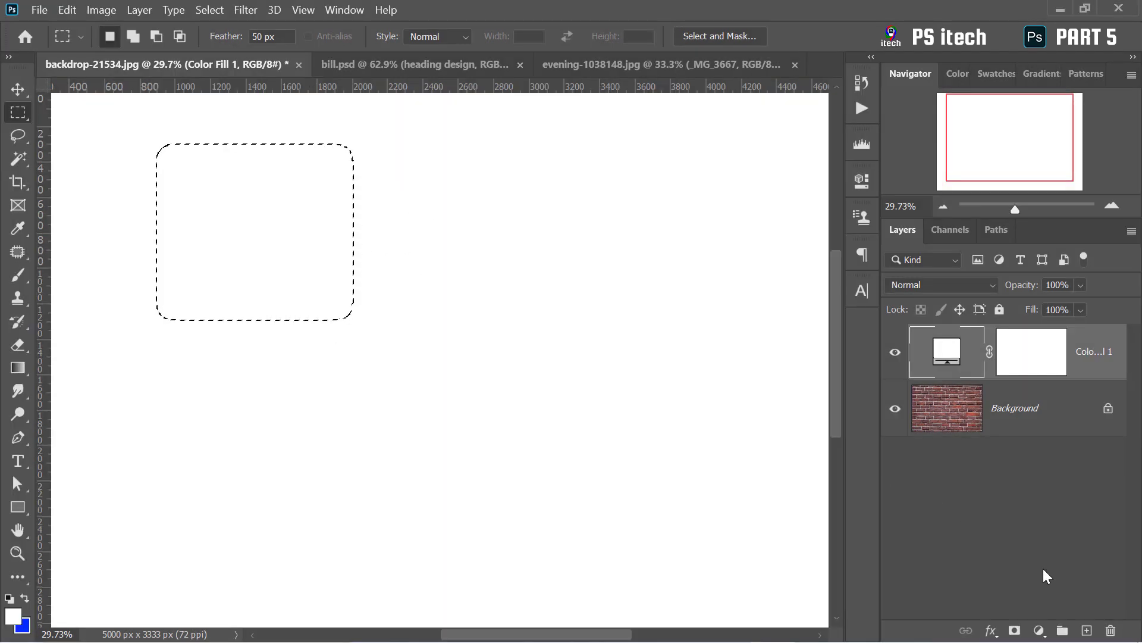
click(1087, 630)
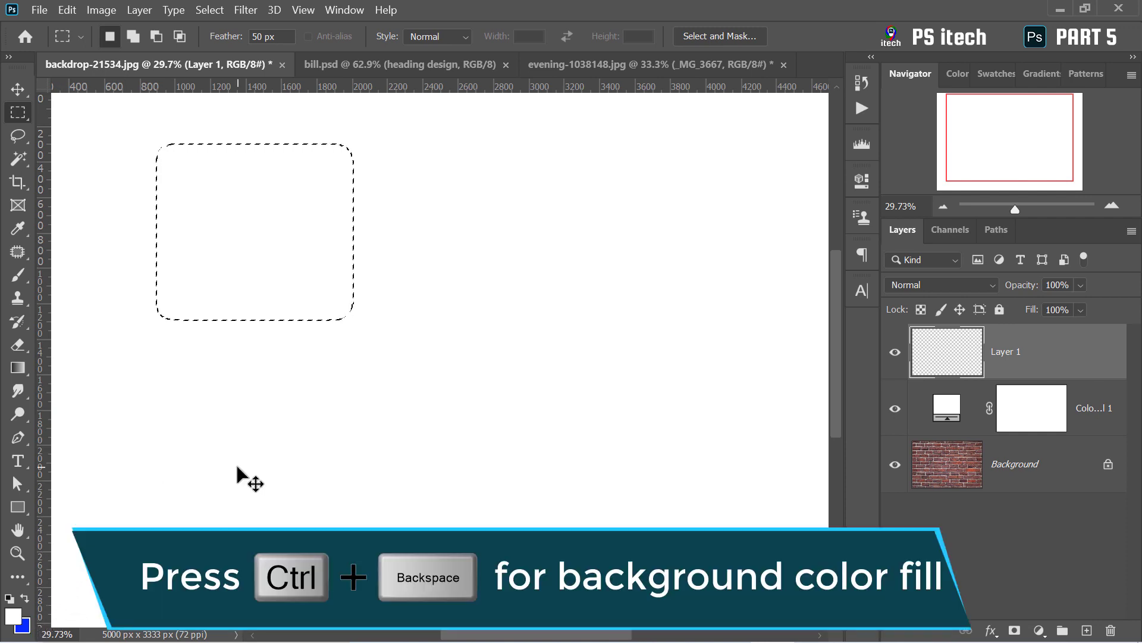
key(ctrl+BackSpace)
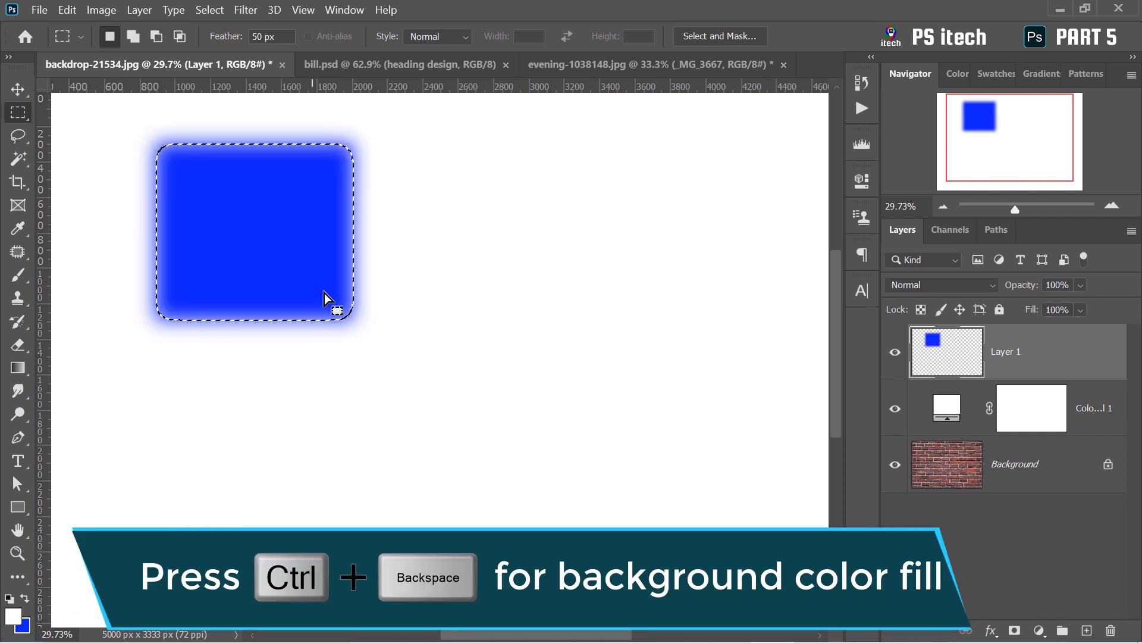
right_click(305, 122)
click(351, 133)
Examine the feathered edges and corners of the blue shape up close, and return to the whole canvas.
key(z)
click(278, 140)
click(278, 140)
click(288, 149)
click(293, 153)
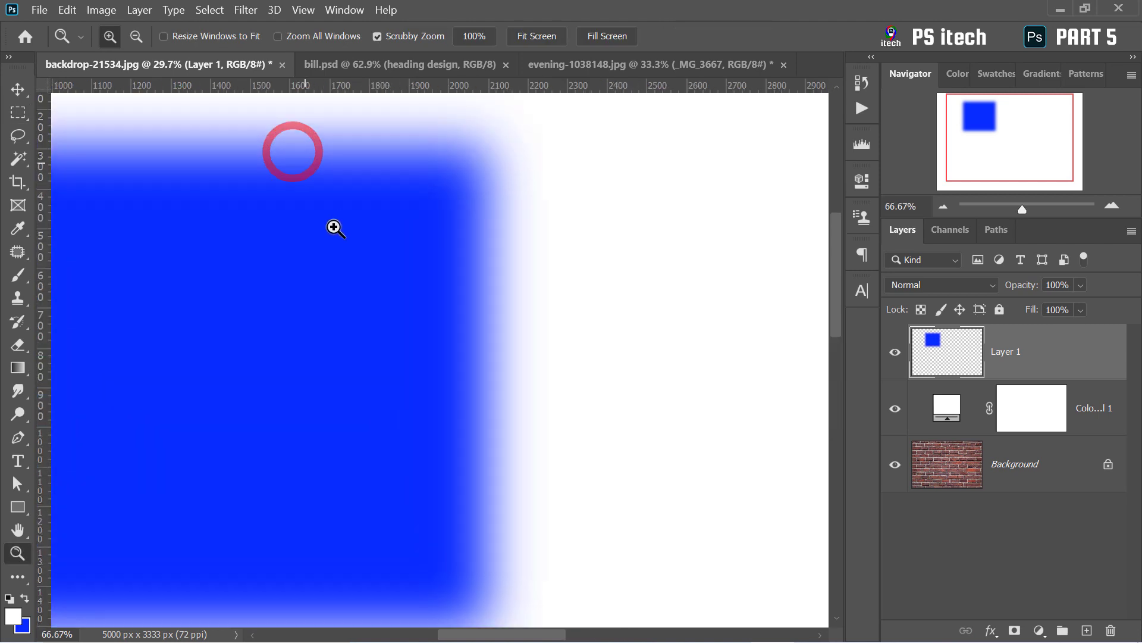
drag(342, 231, 673, 227)
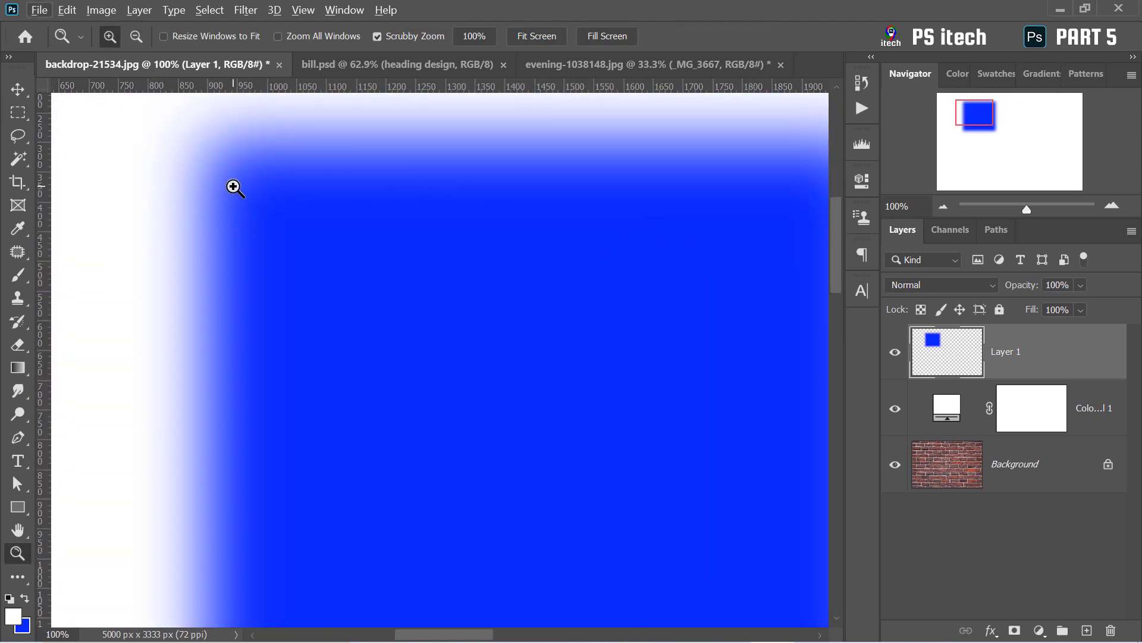
key(ctrl+0)
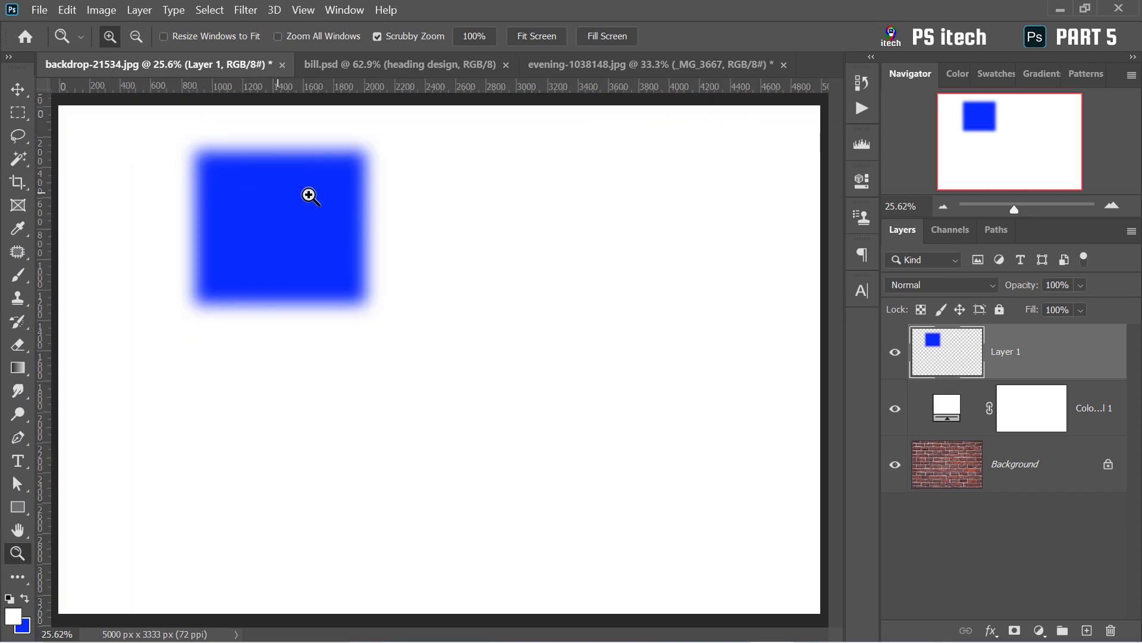
drag(362, 179, 463, 162)
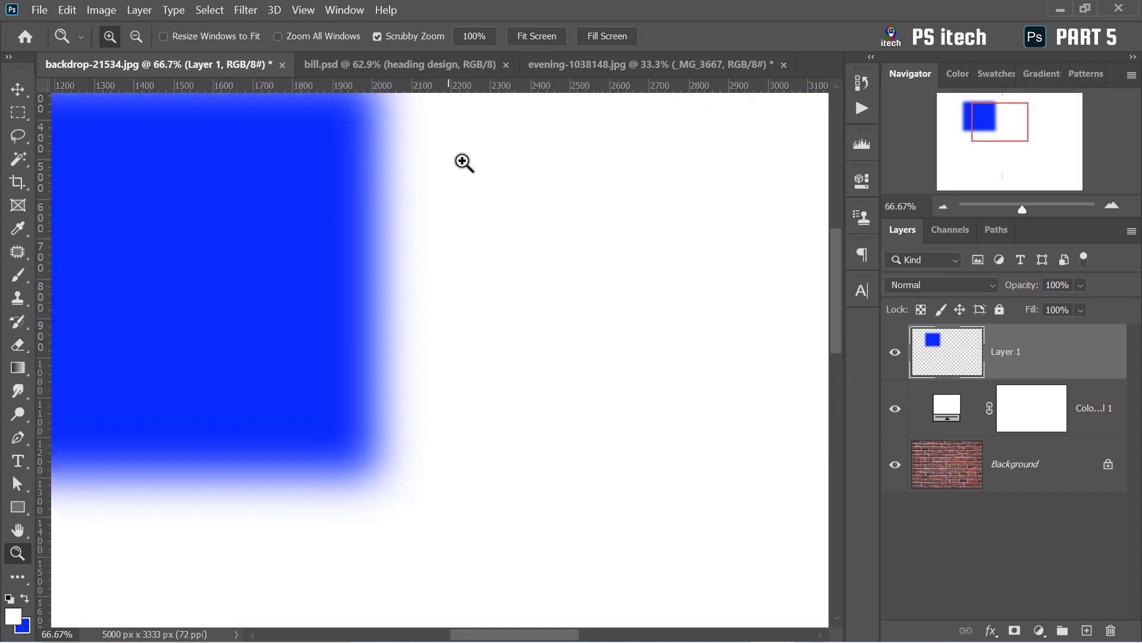
drag(257, 388, 484, 354)
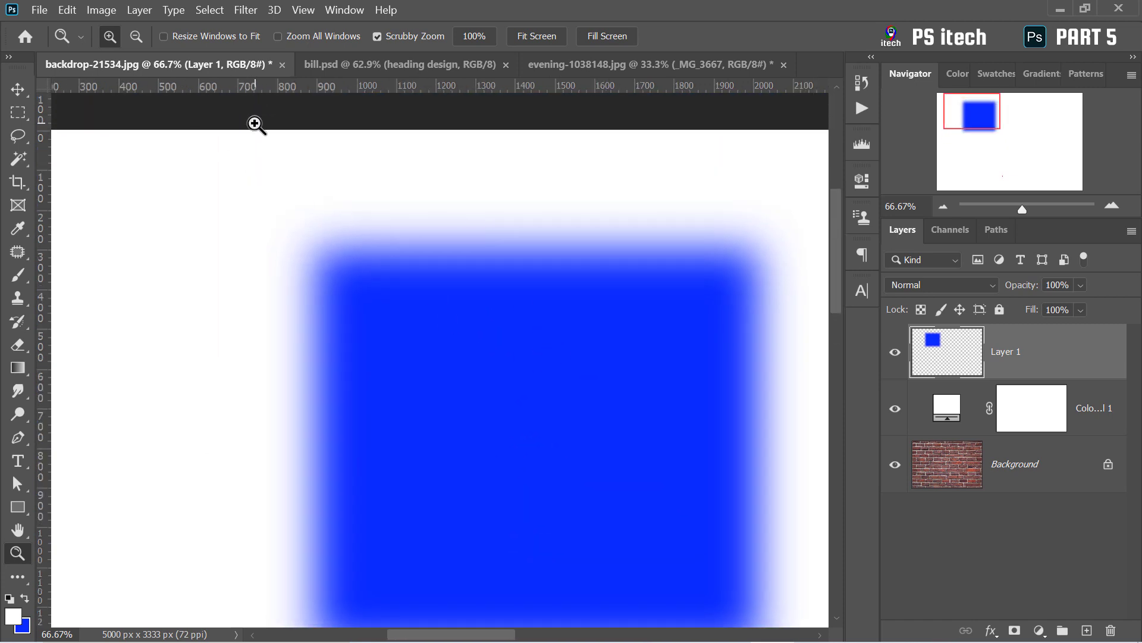
right_click(329, 250)
click(357, 255)
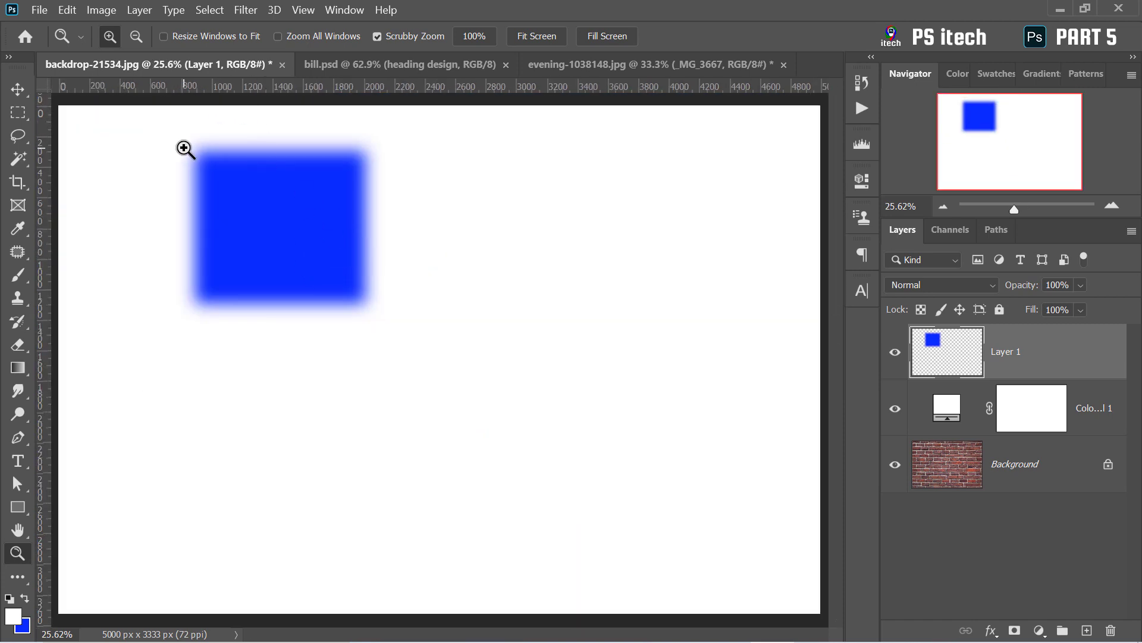
Beside the first blue shape, draw a rectangular selection with a 250 px feather, fill it with the background color, and deselect.
click(19, 115)
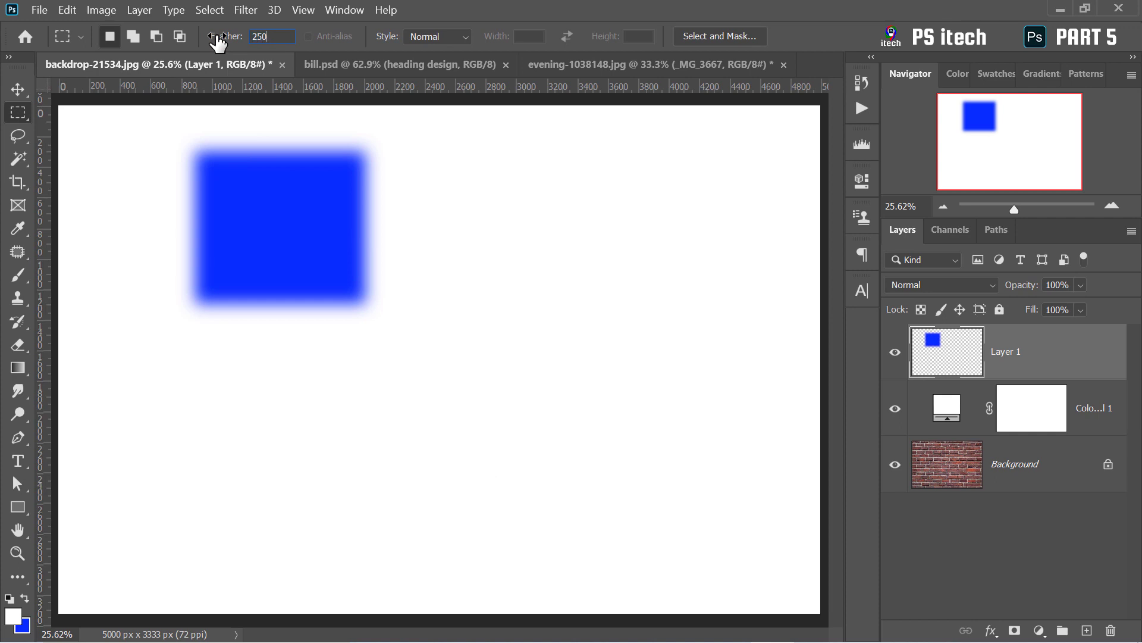
drag(413, 175, 676, 360)
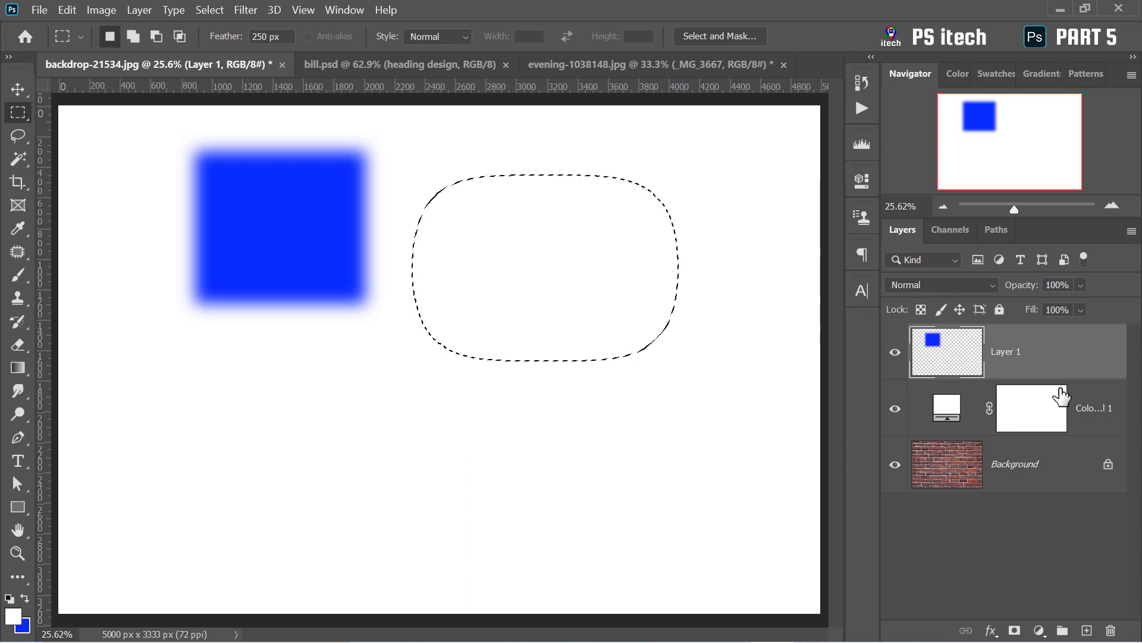
key(ctrl+BackSpace)
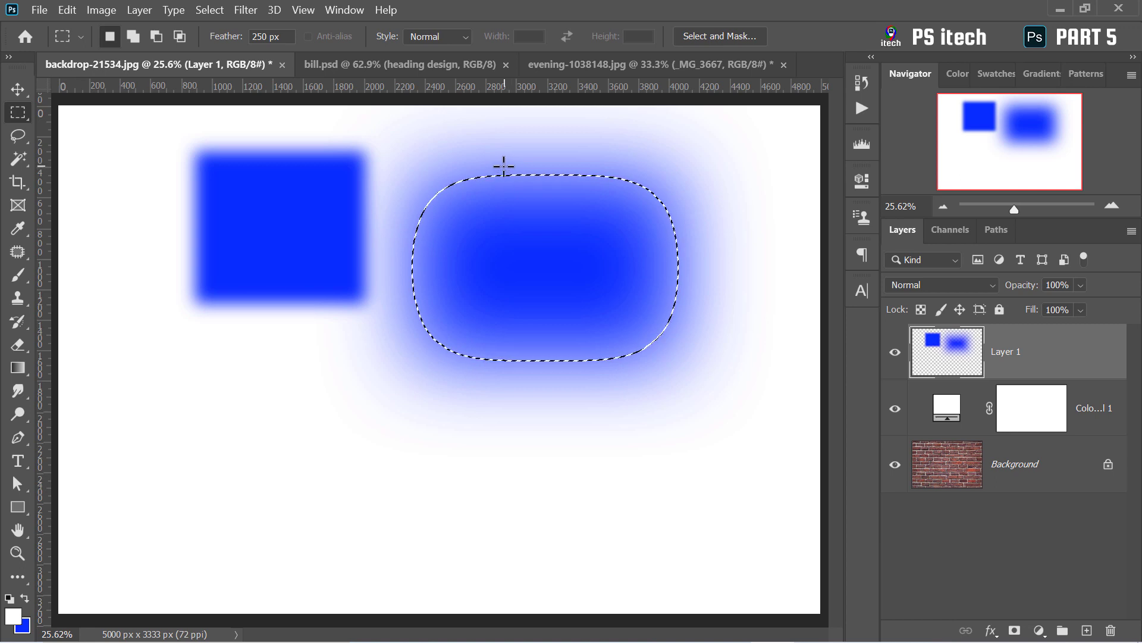
right_click(506, 169)
click(518, 174)
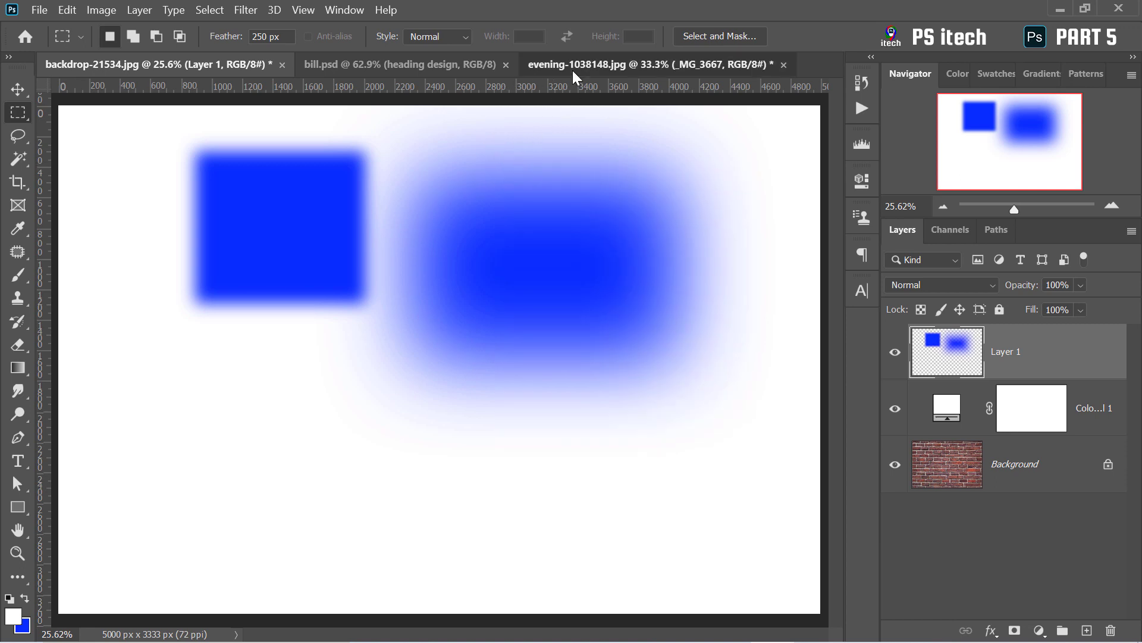
In evening-1038148.jpg, draw a rectangular selection with a 250 px feather around the man in the portrait.
click(572, 70)
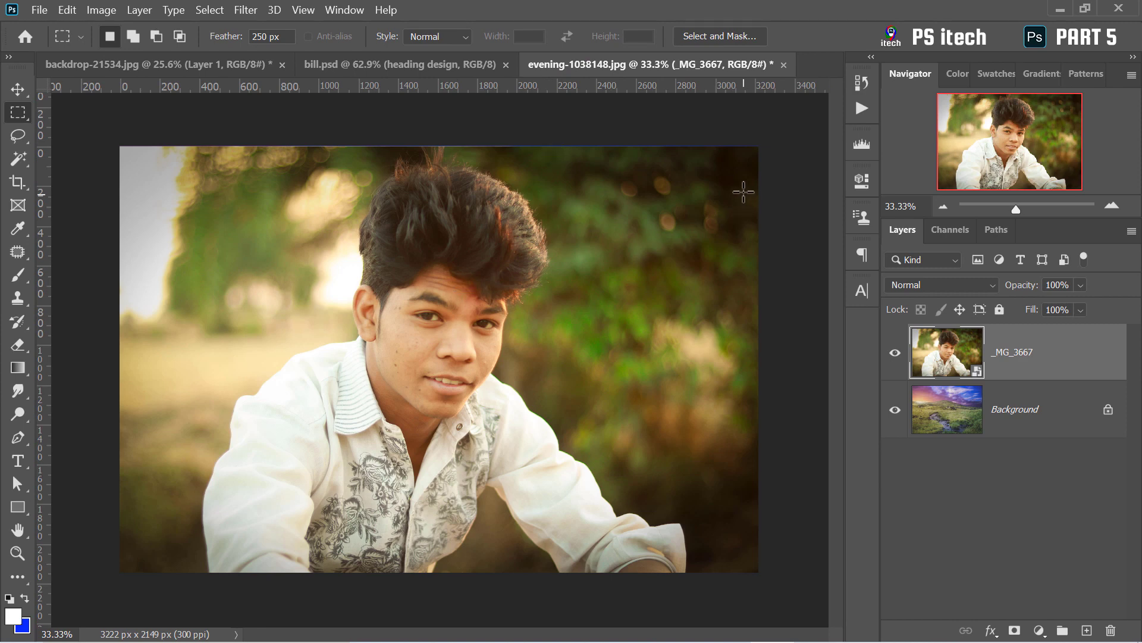
click(27, 89)
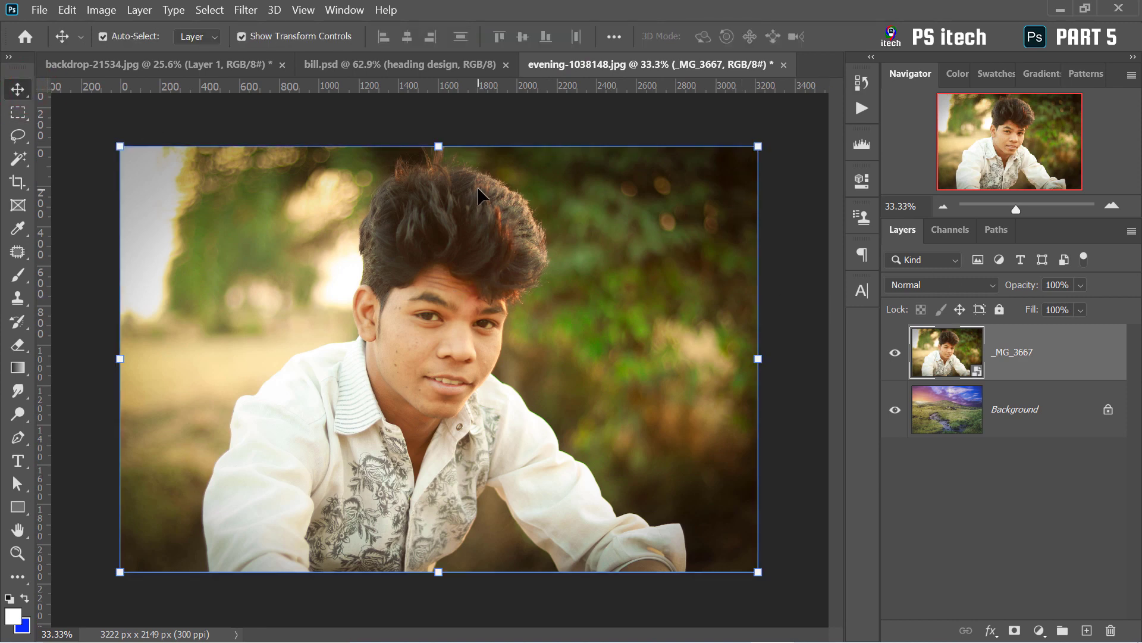
key(m)
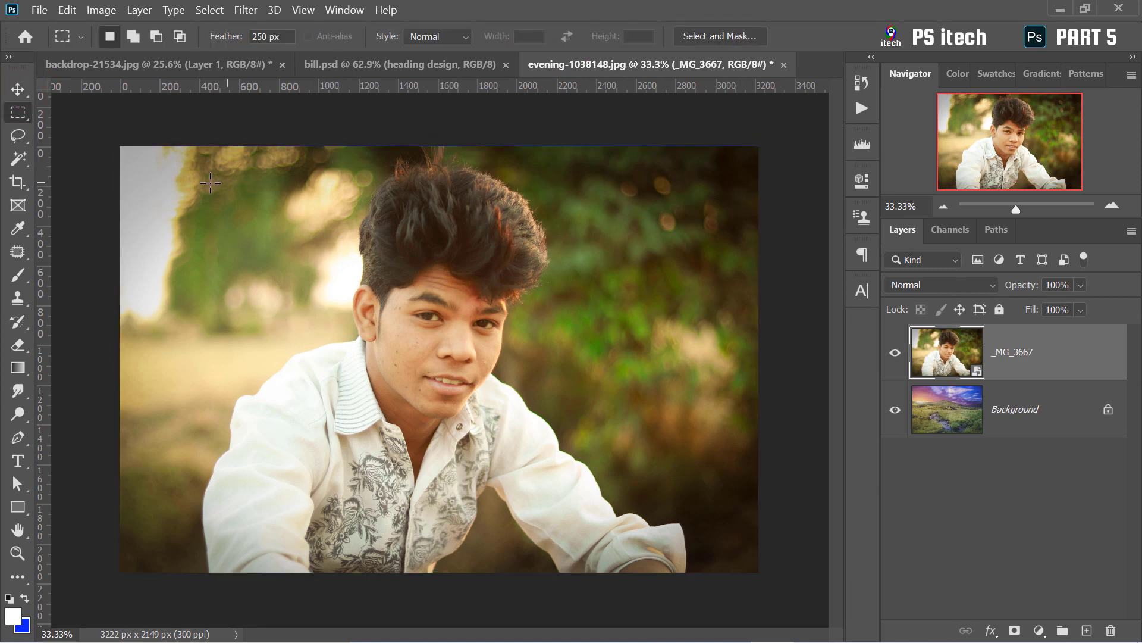
drag(205, 173, 752, 483)
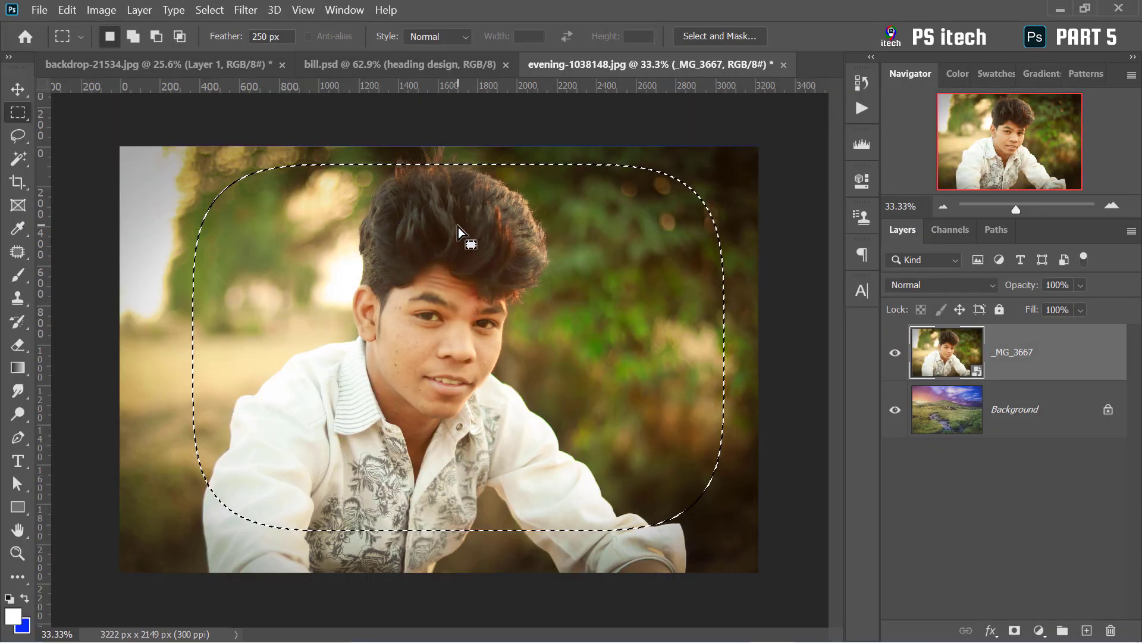
Invert the feathered selection so that the area around the portrait's middle is selected.
key(ctrl+shift+i)
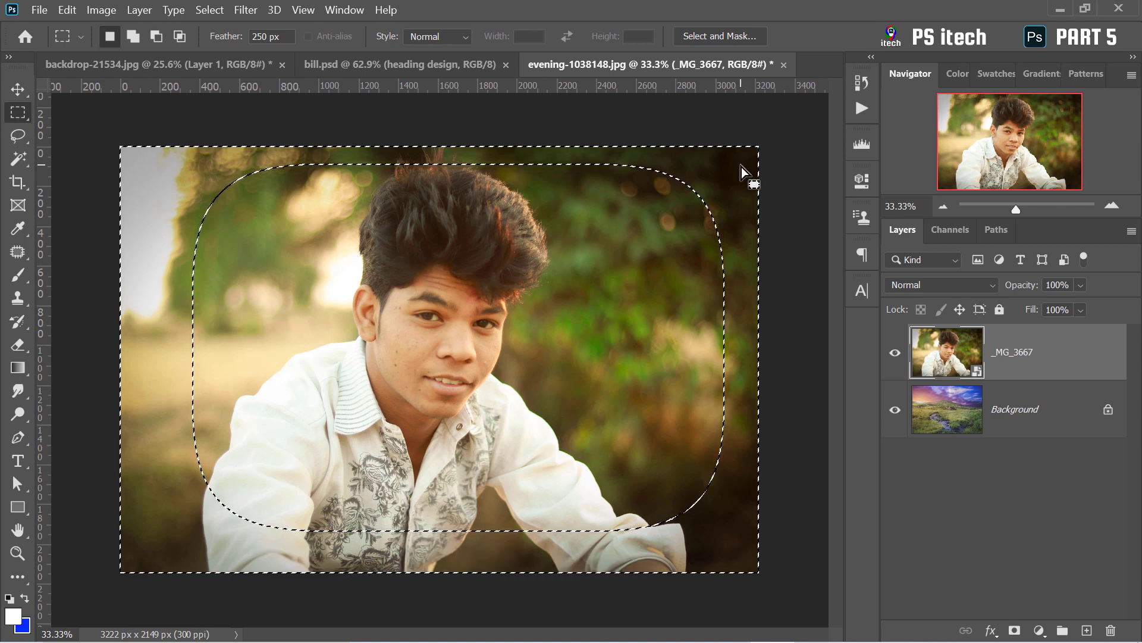
key(ctrl+shift+i)
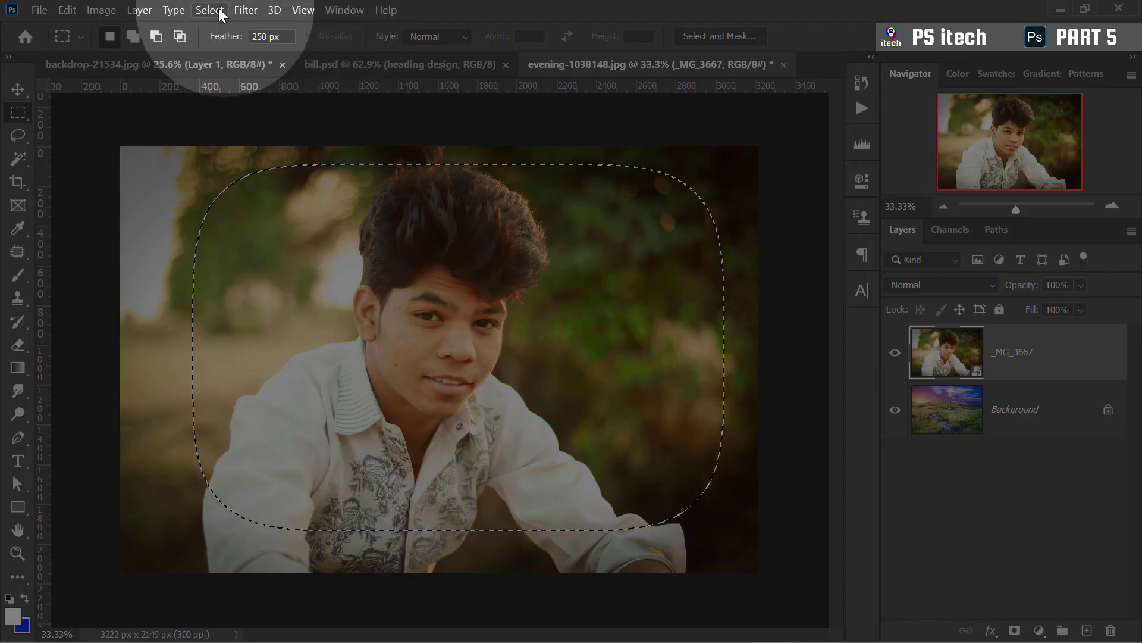
click(213, 10)
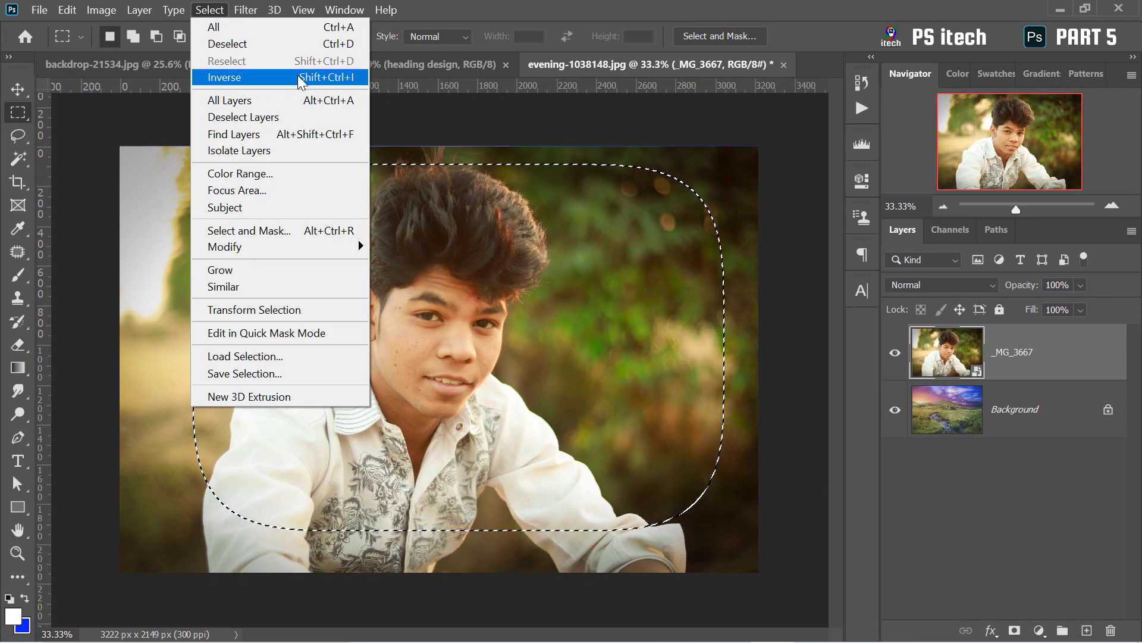
click(301, 77)
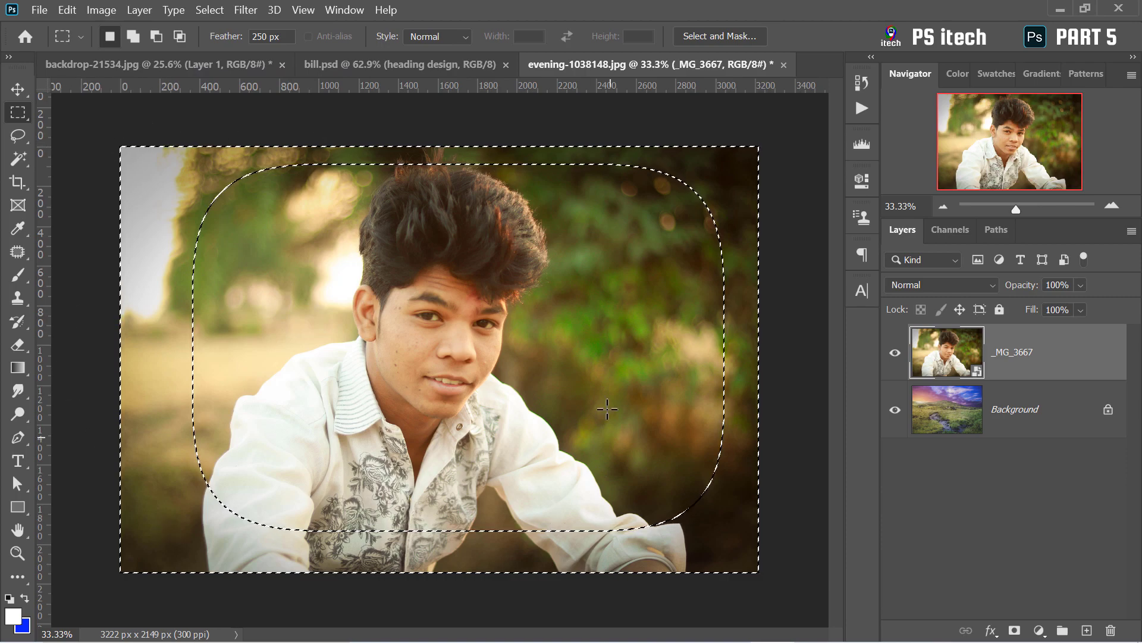
Rasterize the _MG_3667 smart object layer, delete the selected outer area from it, and deselect.
key(Delete)
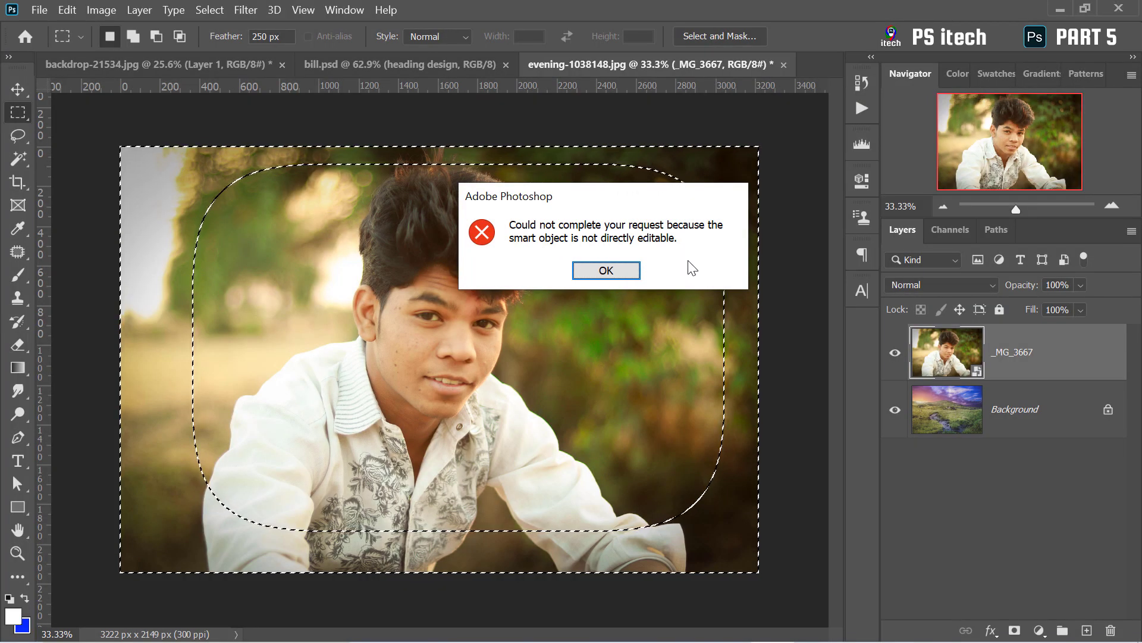
click(604, 270)
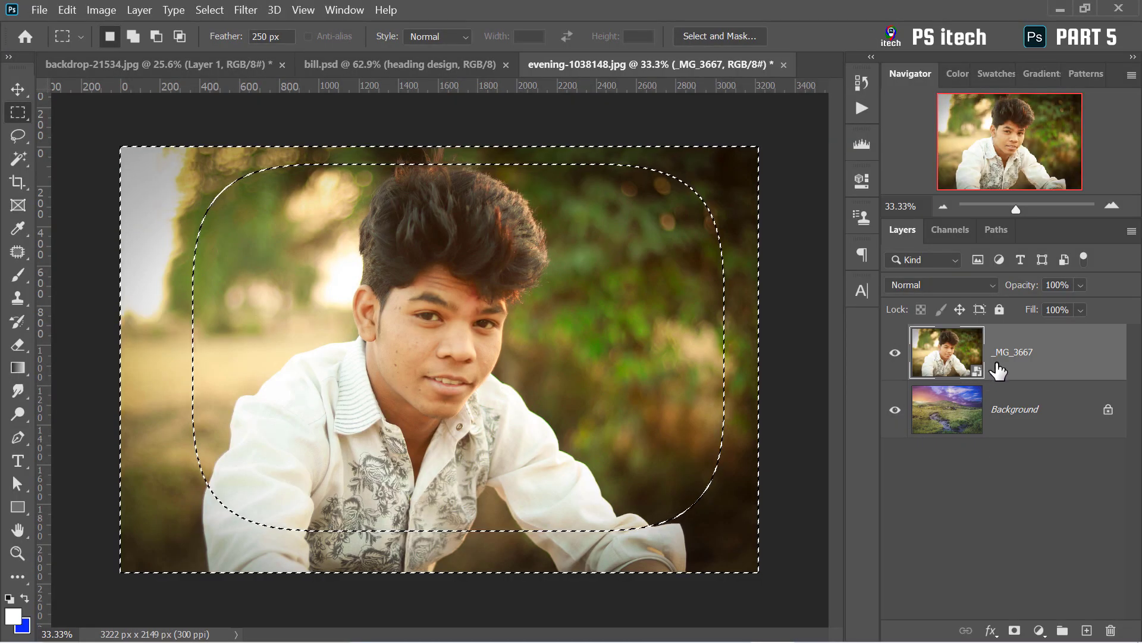
right_click(1004, 356)
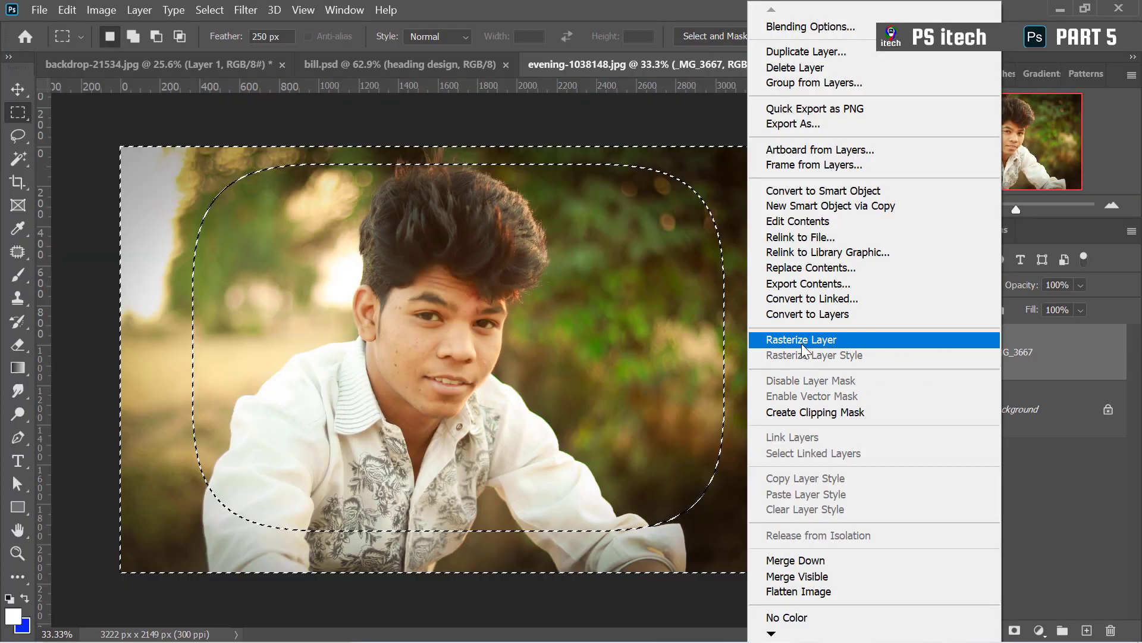
click(801, 341)
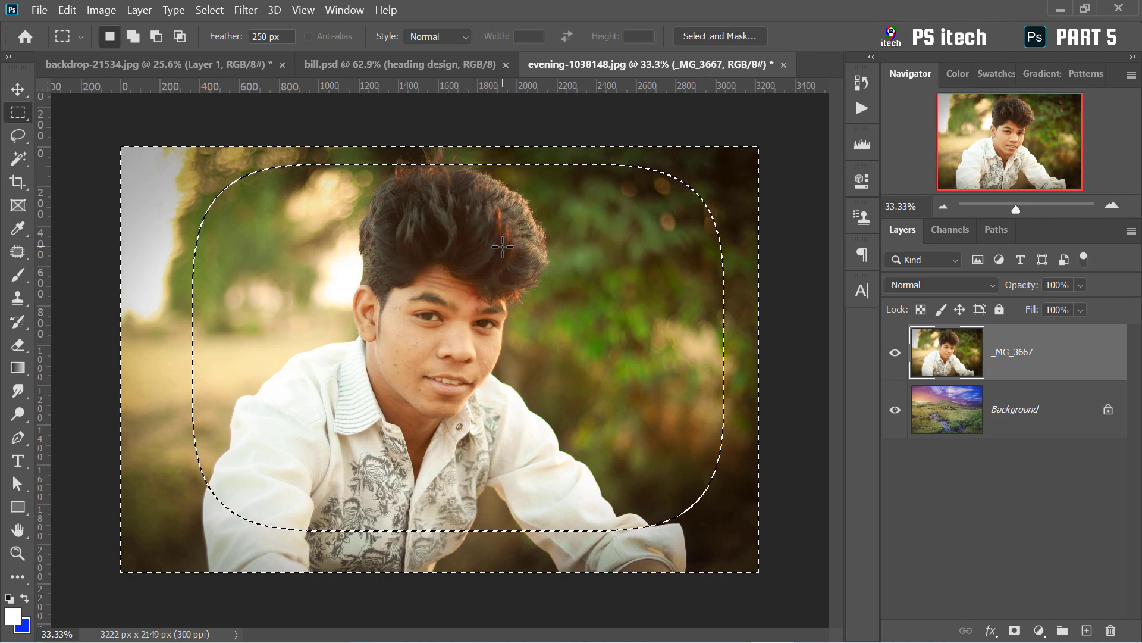
key(Delete)
key(ctrl+d)
Hide the Background layer to check the portrait's faded edges against transparency.
click(22, 89)
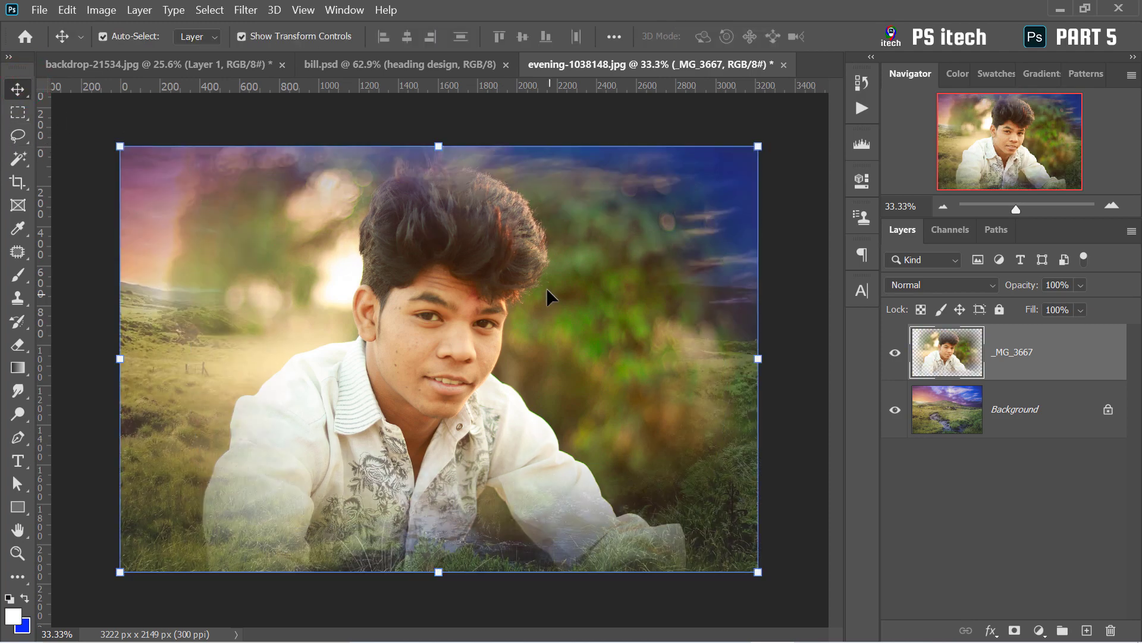
mouse_move(444, 233)
mouse_down()
mouse_move(506, 301)
mouse_move(532, 242)
mouse_move(386, 179)
mouse_move(429, 273)
mouse_move(450, 229)
mouse_up()
click(895, 410)
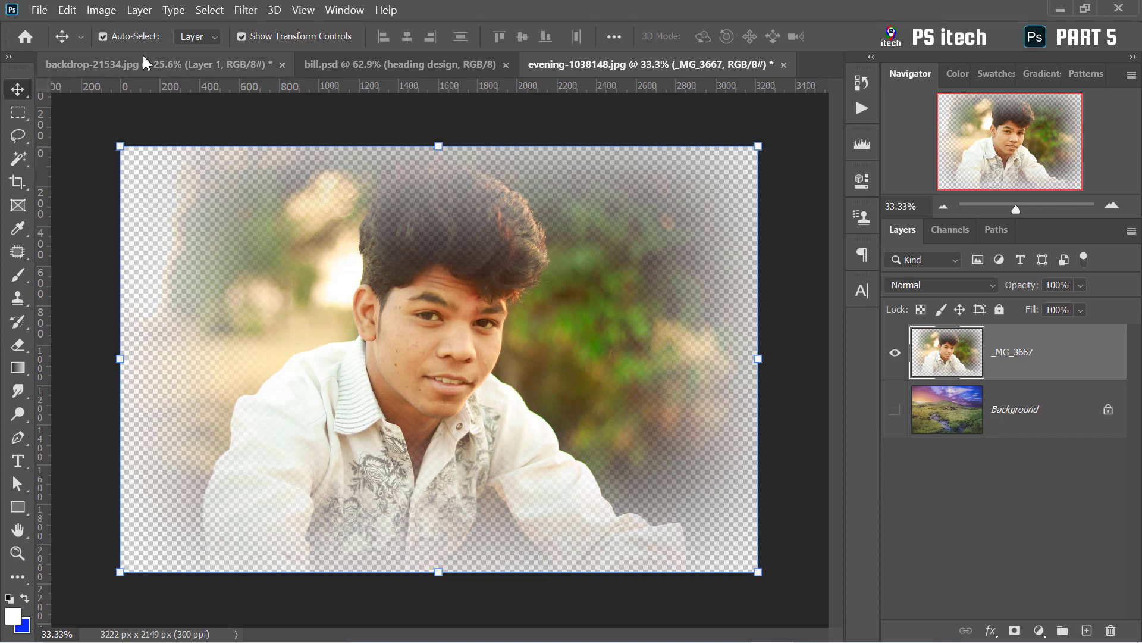
Return to backdrop-21534.jpg, draw several trial rectangular selections with a 250 px feather over the blue shapes, and deselect.
click(177, 66)
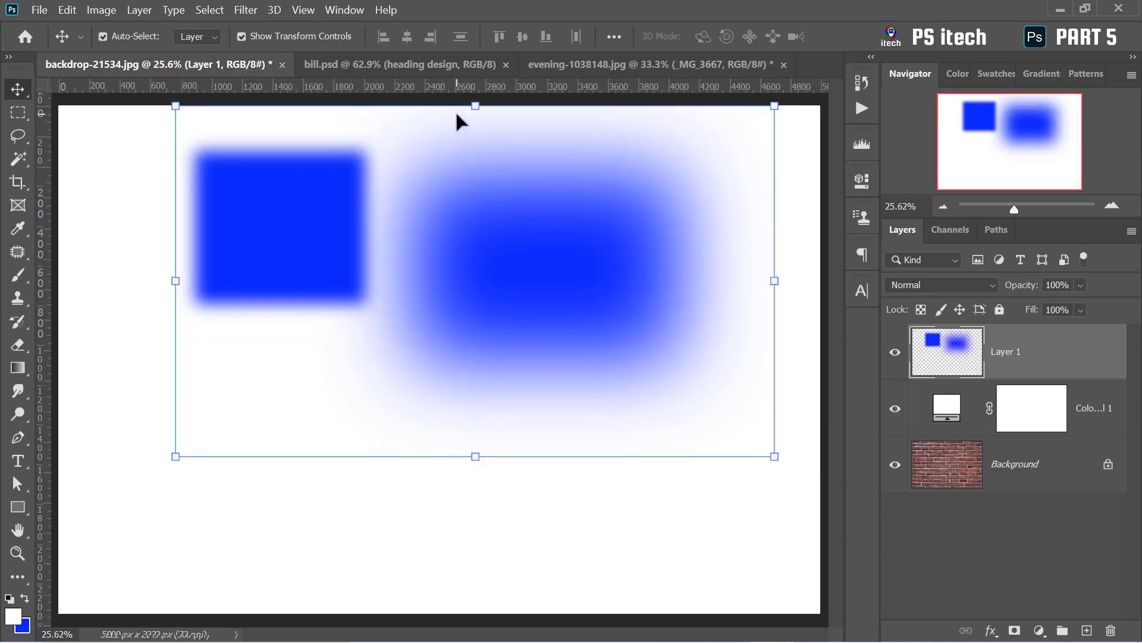
click(407, 67)
click(155, 64)
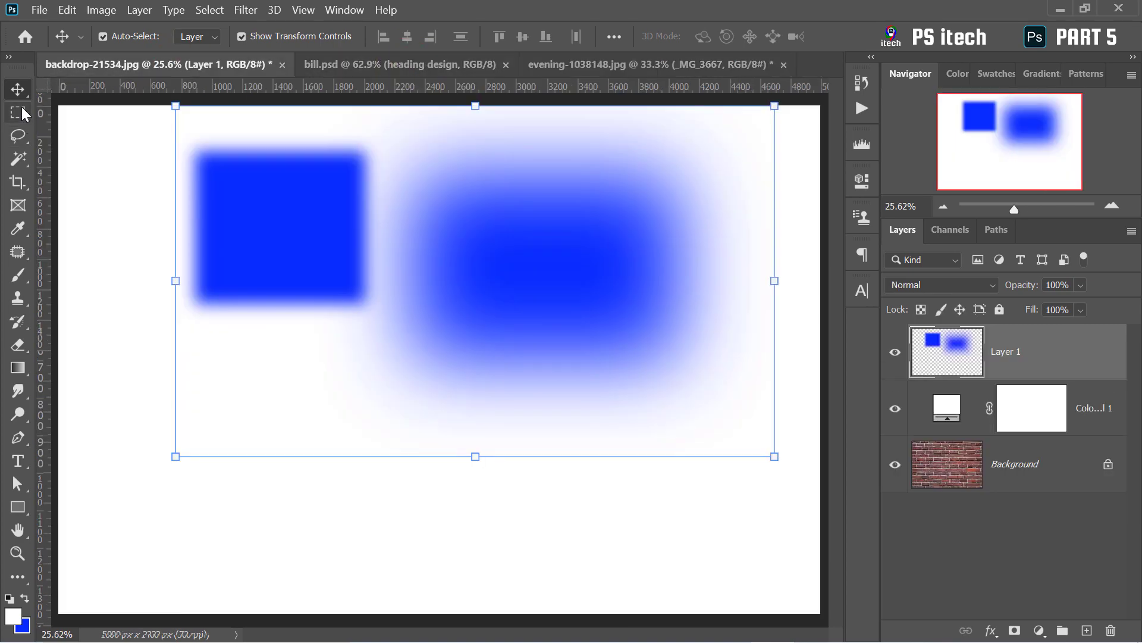
click(18, 113)
drag(195, 264, 423, 464)
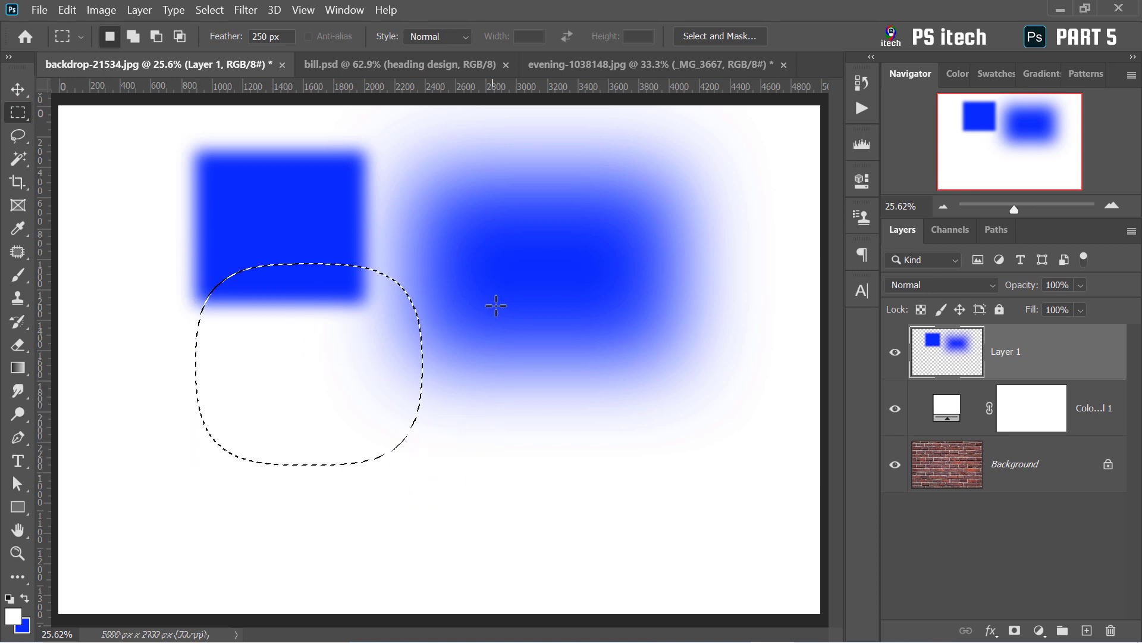
mouse_move(471, 217)
mouse_down()
mouse_move(619, 421)
mouse_move(624, 510)
mouse_up()
drag(235, 184, 426, 482)
right_click(351, 237)
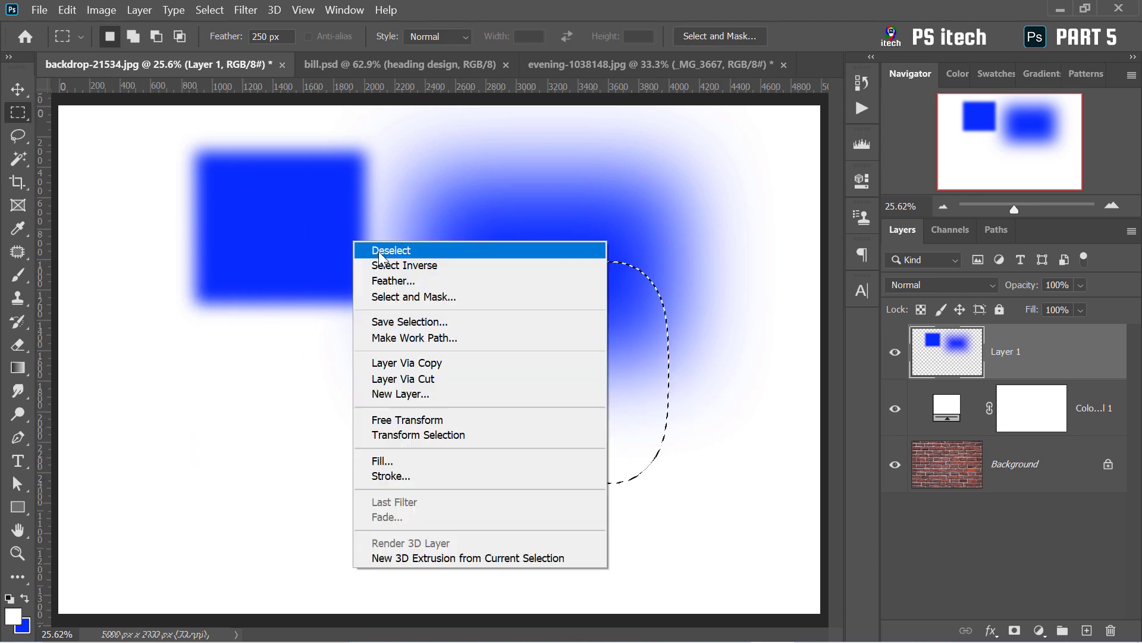
click(381, 247)
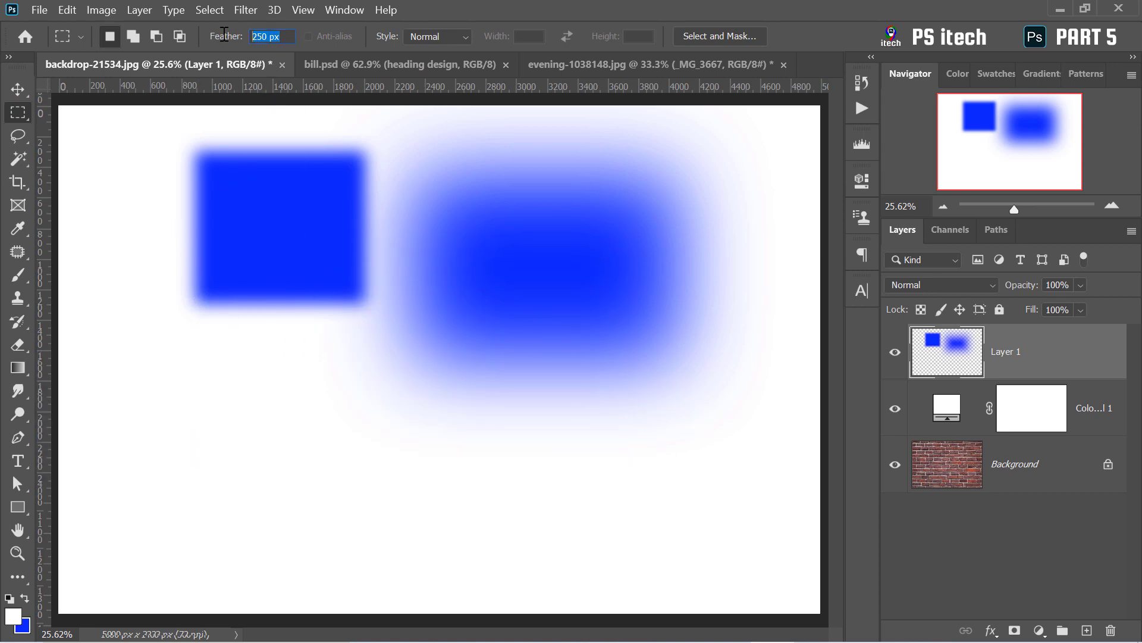
Set the tool's feather to 0 px, draw a rectangular selection over the first blue shape, and feather it by 100 pixels.
text(0)
drag(191, 167, 376, 375)
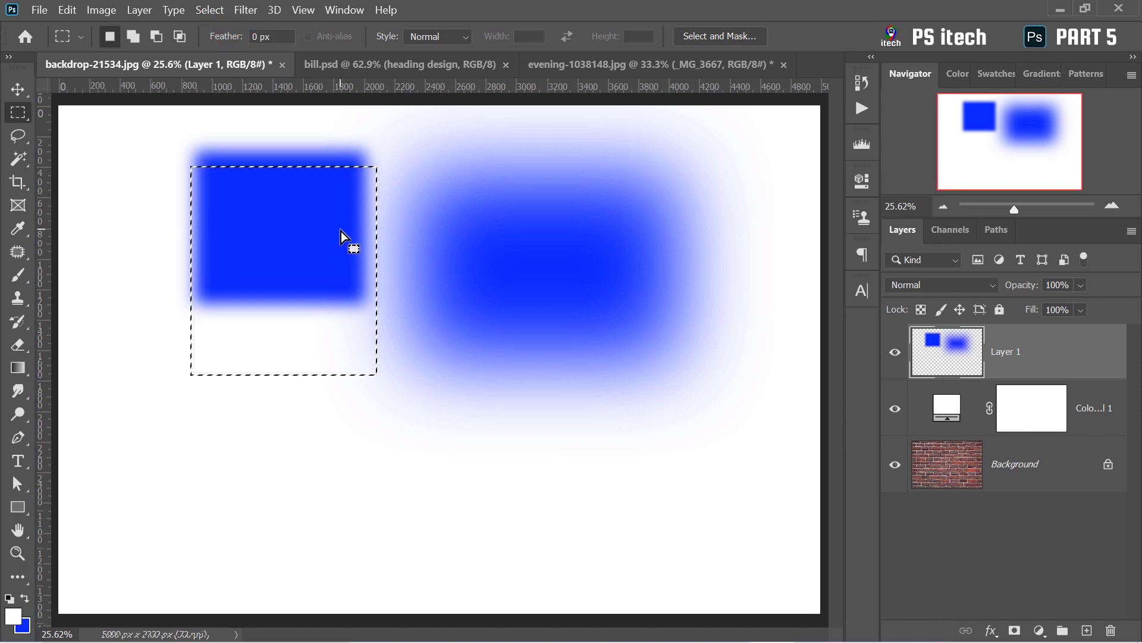
right_click(334, 216)
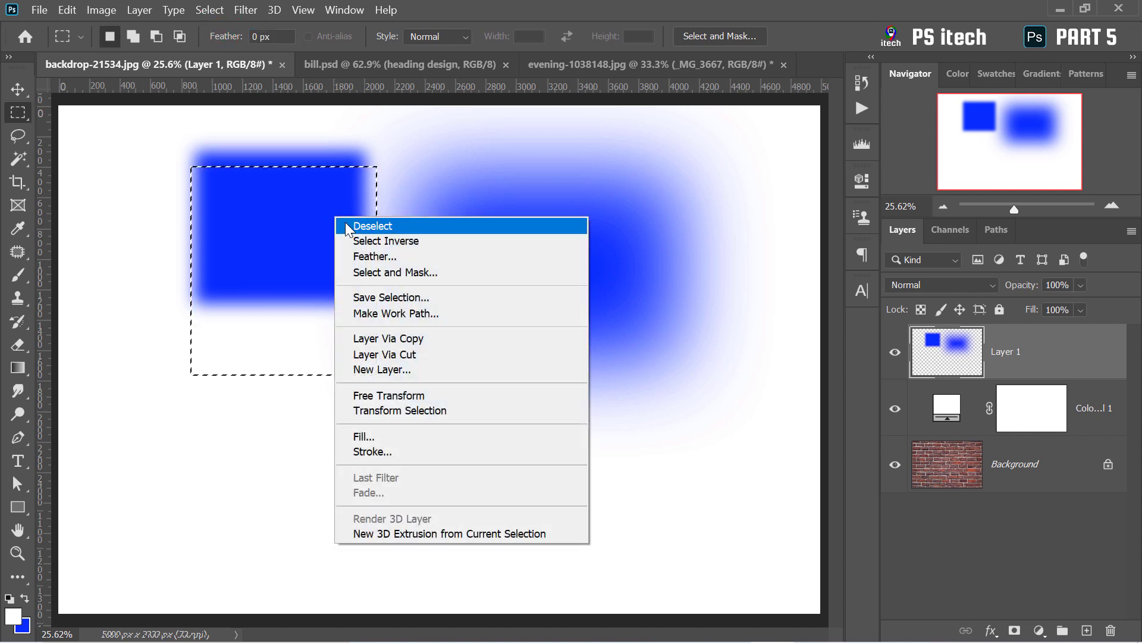
click(408, 256)
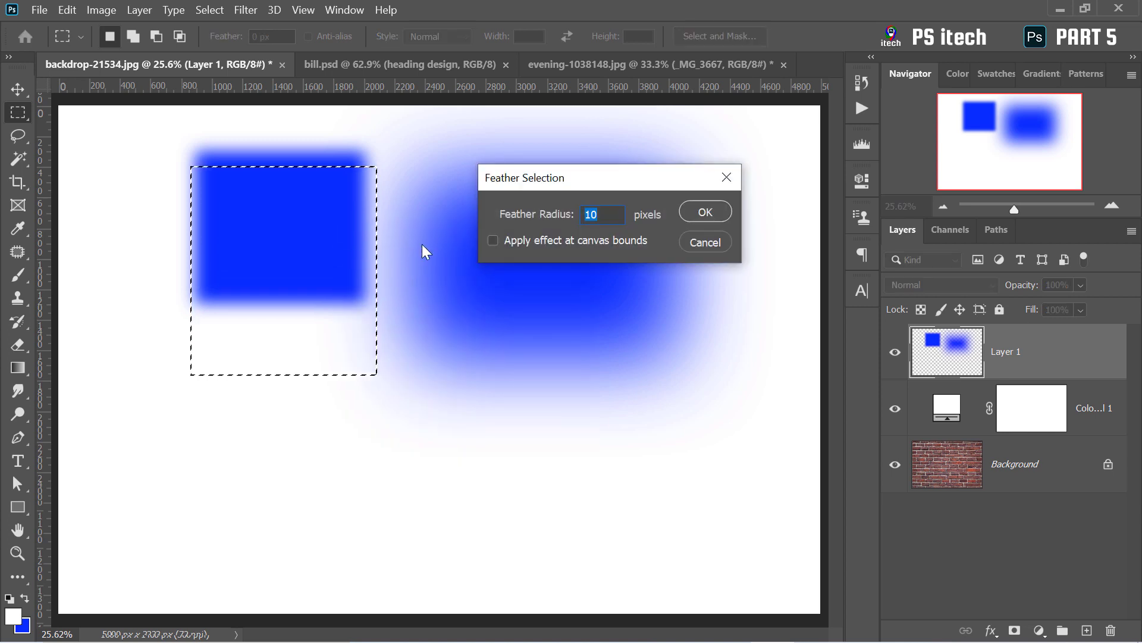
text(16556)
key(BackSpace)
key(BackSpace)
key(BackSpace)
key(BackSpace)
key(BackSpace)
text(100)
key(Return)
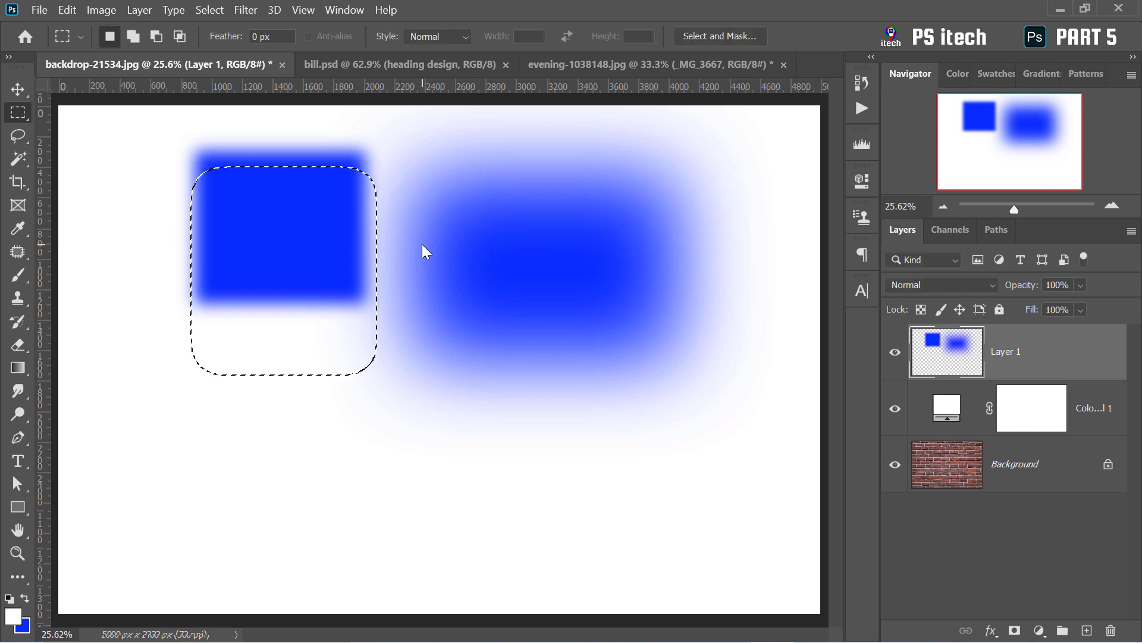
Invert the selection, fill it with a green color fill layer, and toggle that layer's visibility off and on.
right_click(351, 213)
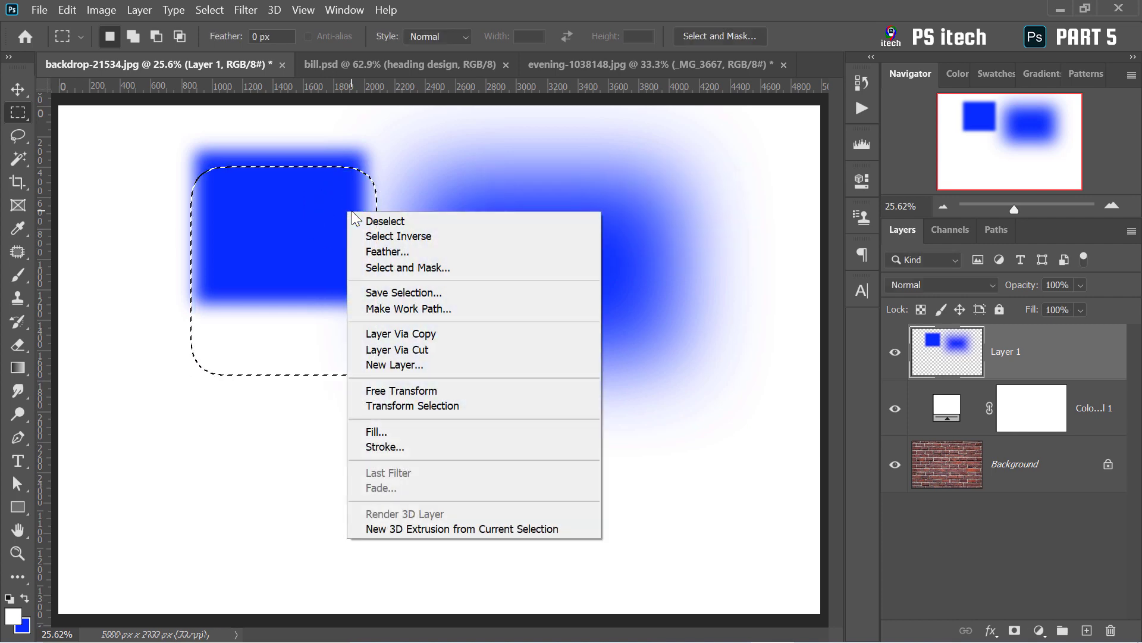
right_click(317, 212)
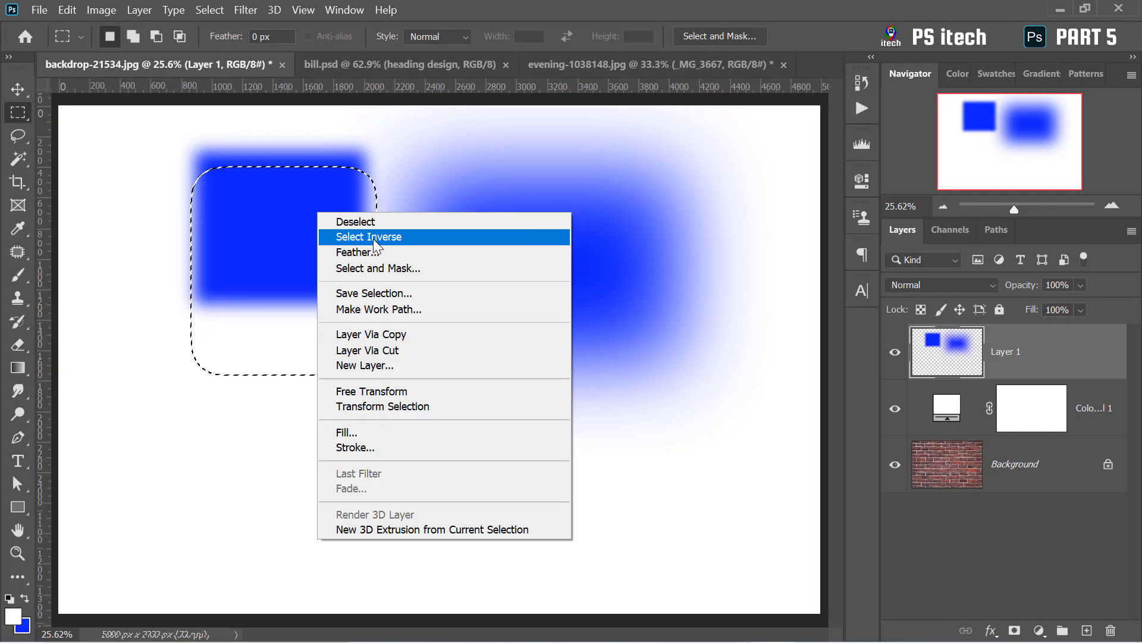
click(373, 237)
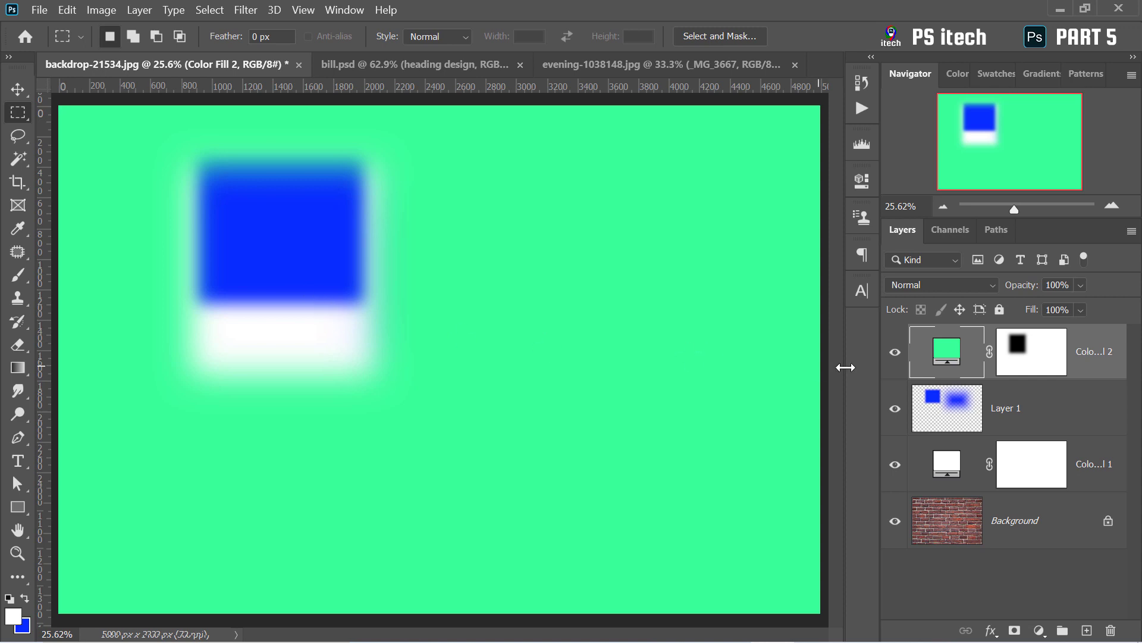
click(893, 353)
click(894, 353)
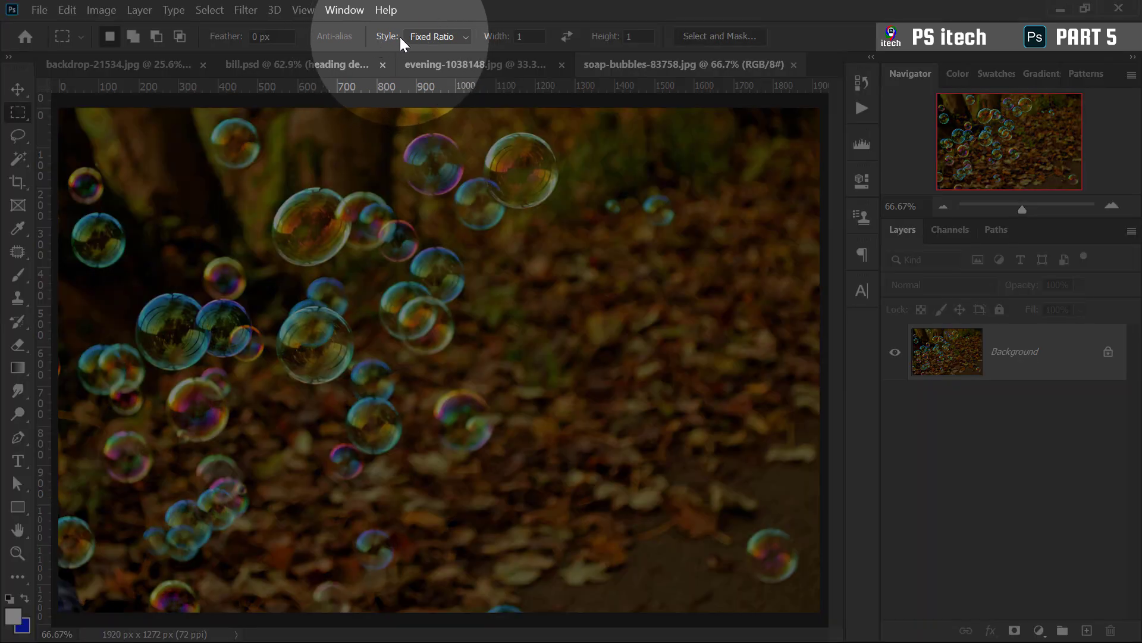
In soap-bubbles-83758.jpg, draw trial square selections with the Fixed Ratio style at width 1 and height 1, and deselect.
click(432, 37)
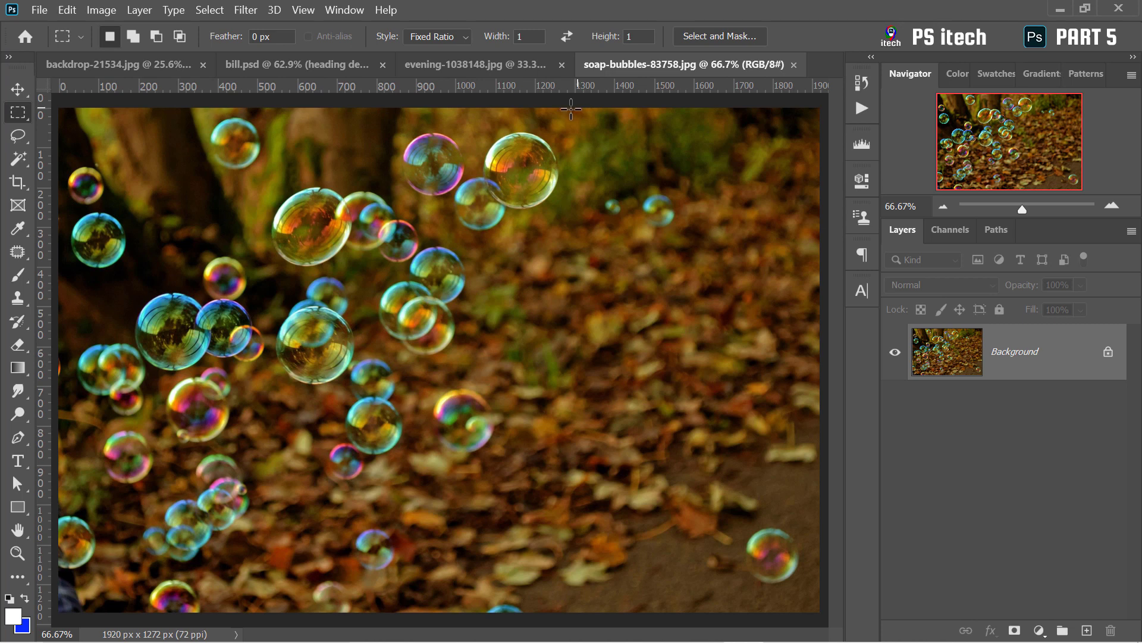
drag(622, 136, 505, 248)
drag(737, 252, 568, 381)
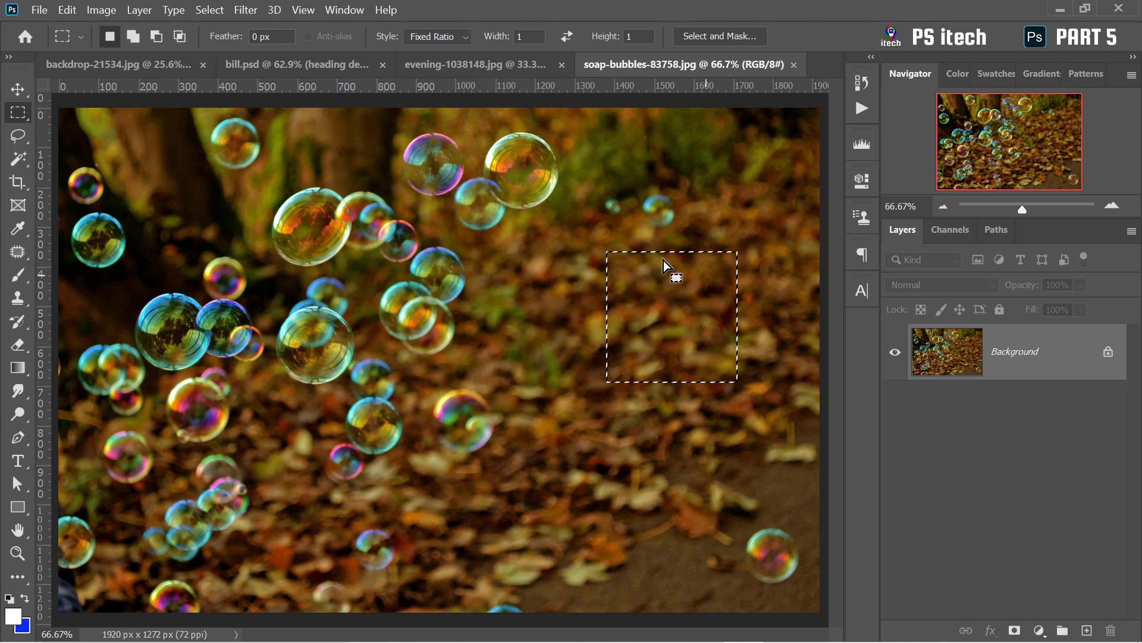
click(679, 179)
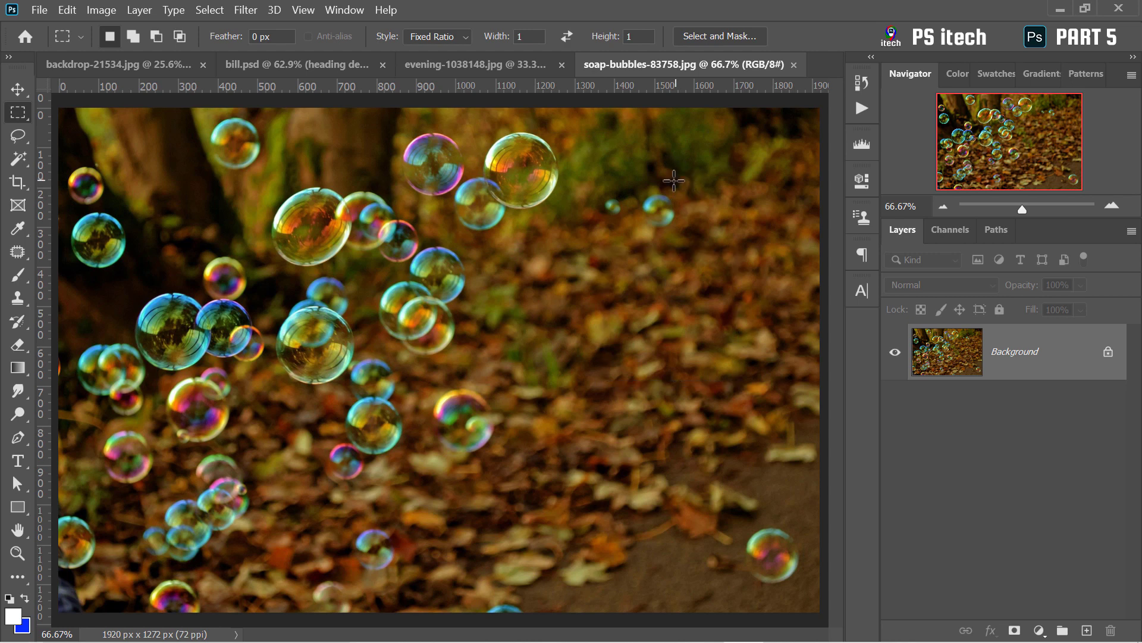
Set the fixed ratio to width 1 and height 2, draw a tall selection in the image's middle, and deselect.
double_click(515, 37)
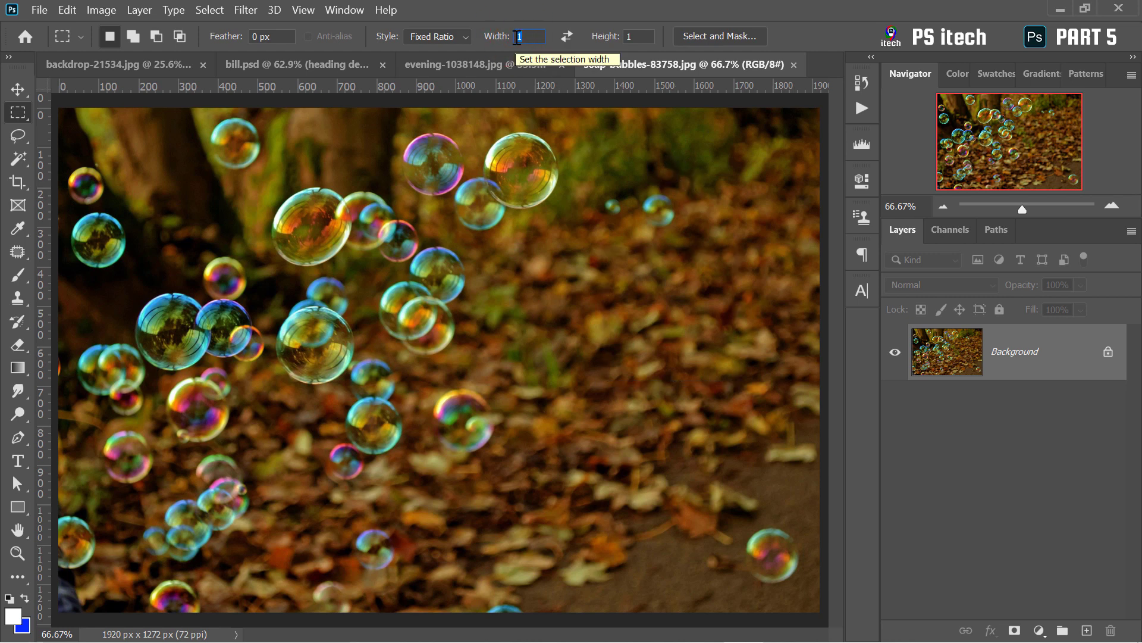
text(1)
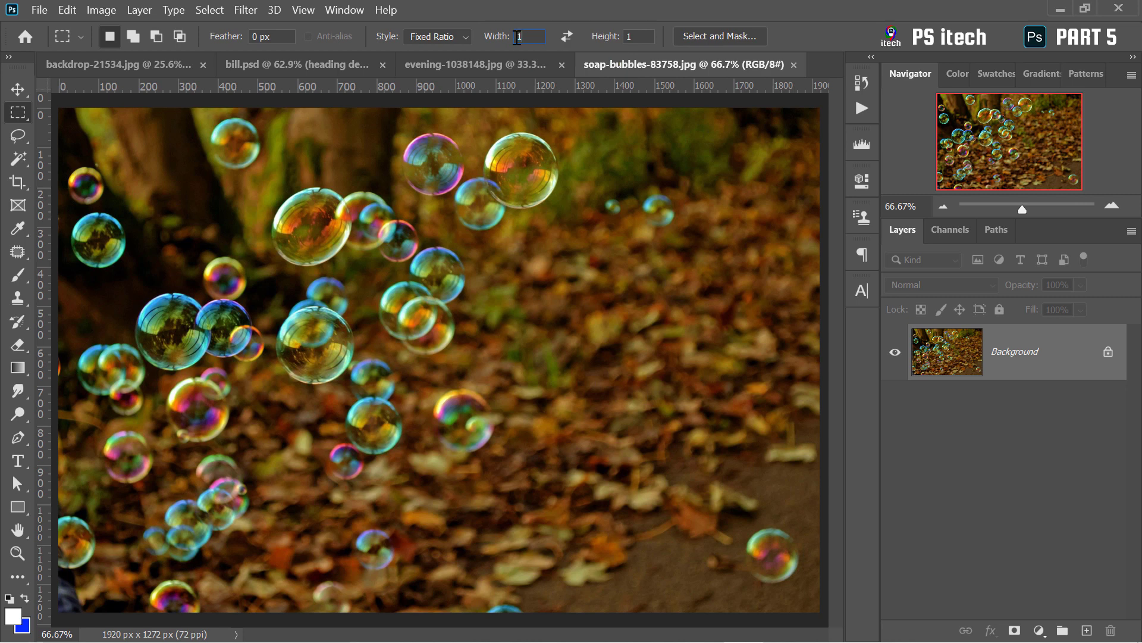
click(626, 38)
text(2)
drag(464, 186, 585, 445)
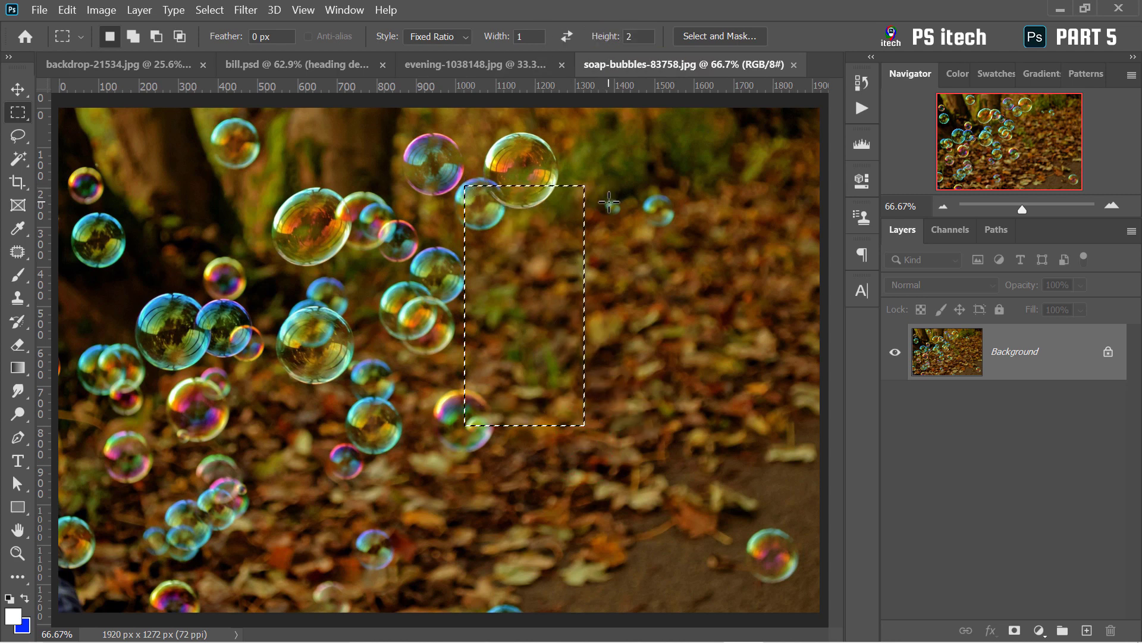
click(610, 203)
Set the fixed ratio to width 2 and height 1, and draw a wide selection across the upper bubbles.
click(523, 36)
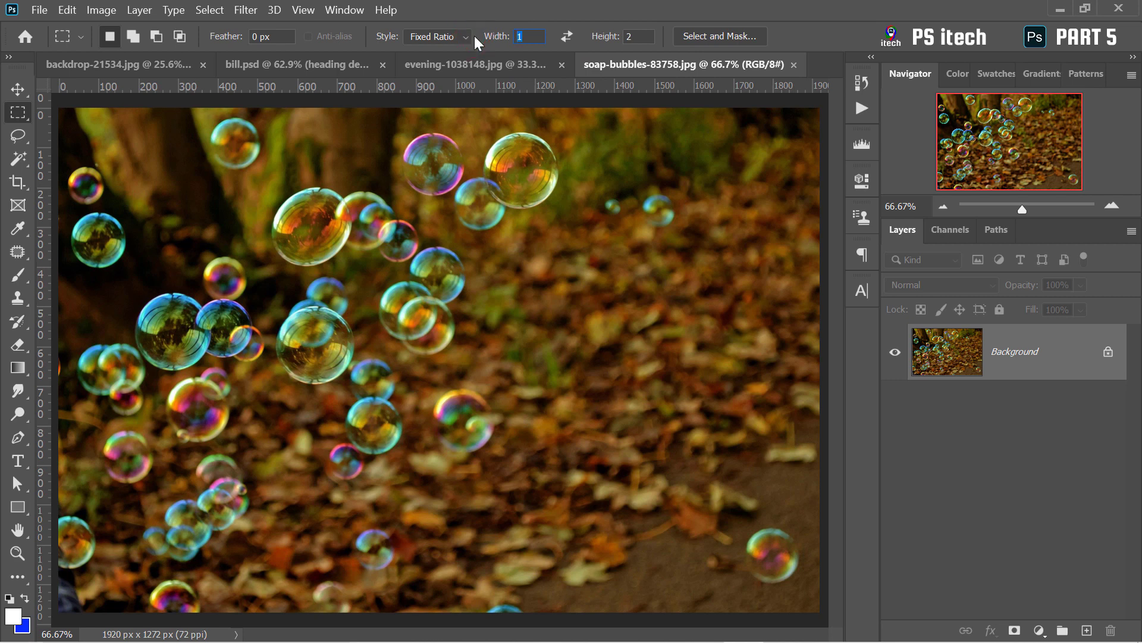
text(2)
click(638, 37)
text(1)
drag(661, 150, 206, 417)
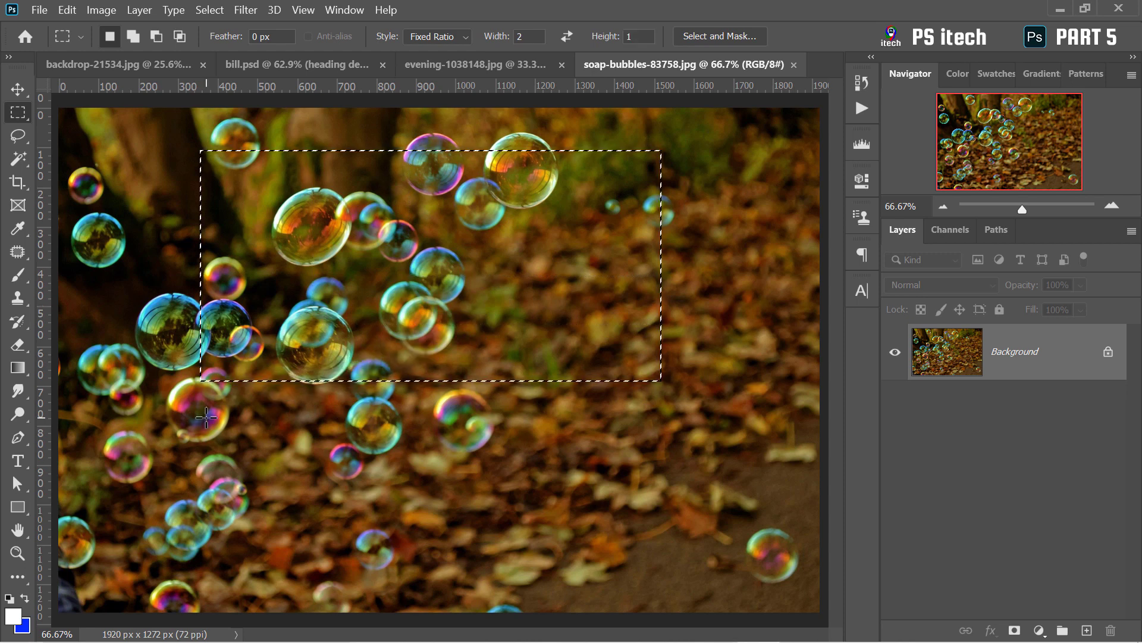
Deselect, set the marquee style to Fixed Size at 500 px by 500 px, place a selection over the middle bubbles, and deselect it.
click(206, 416)
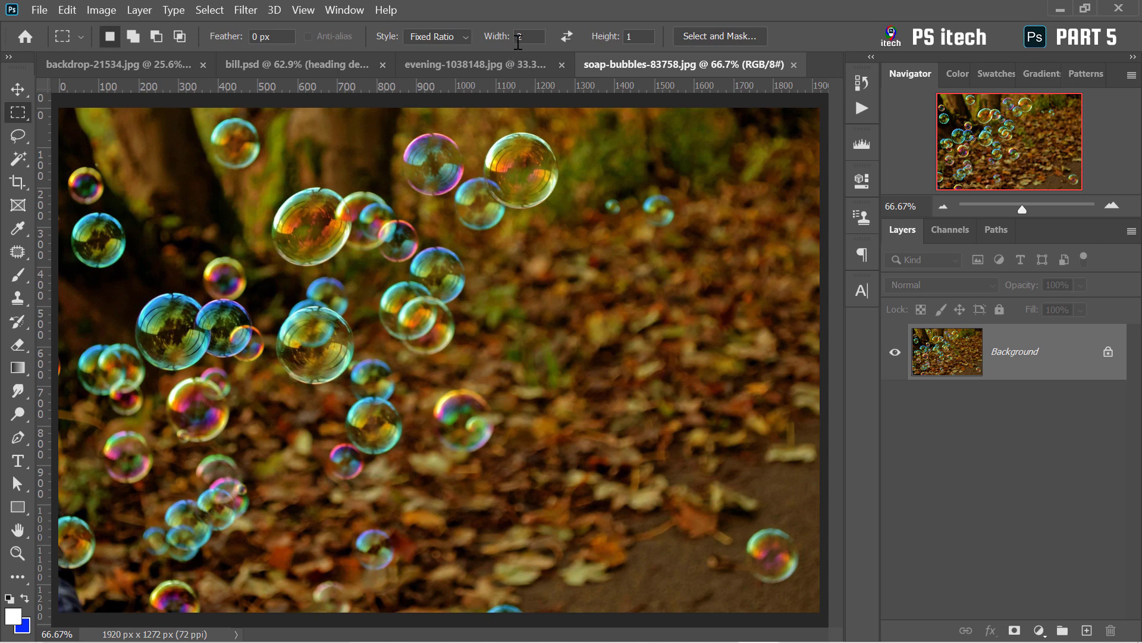
click(468, 37)
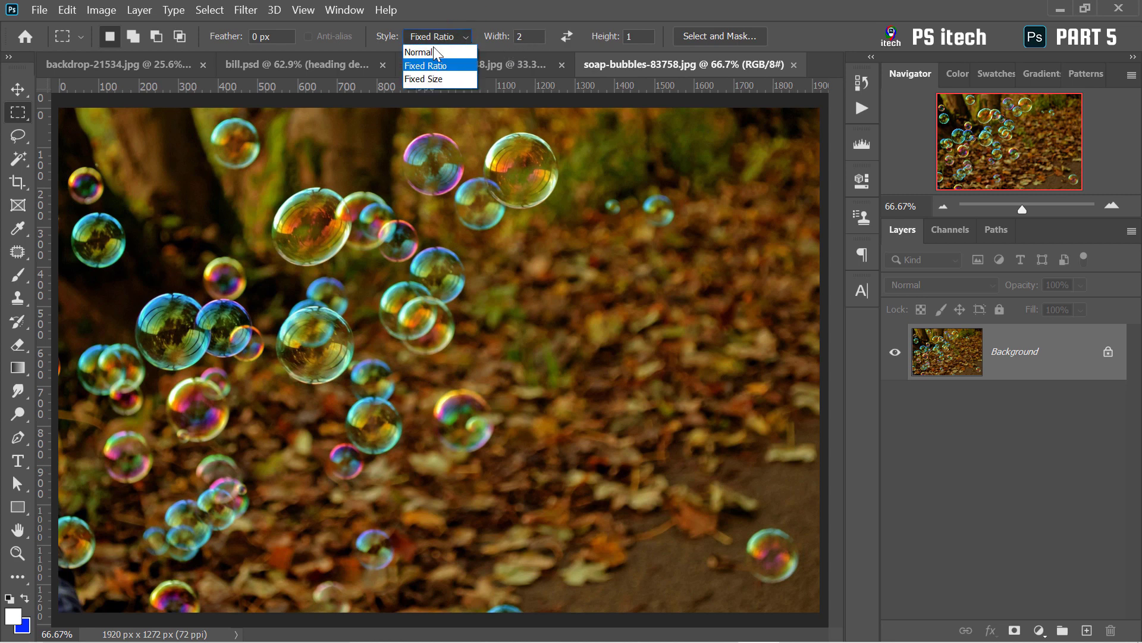
click(434, 79)
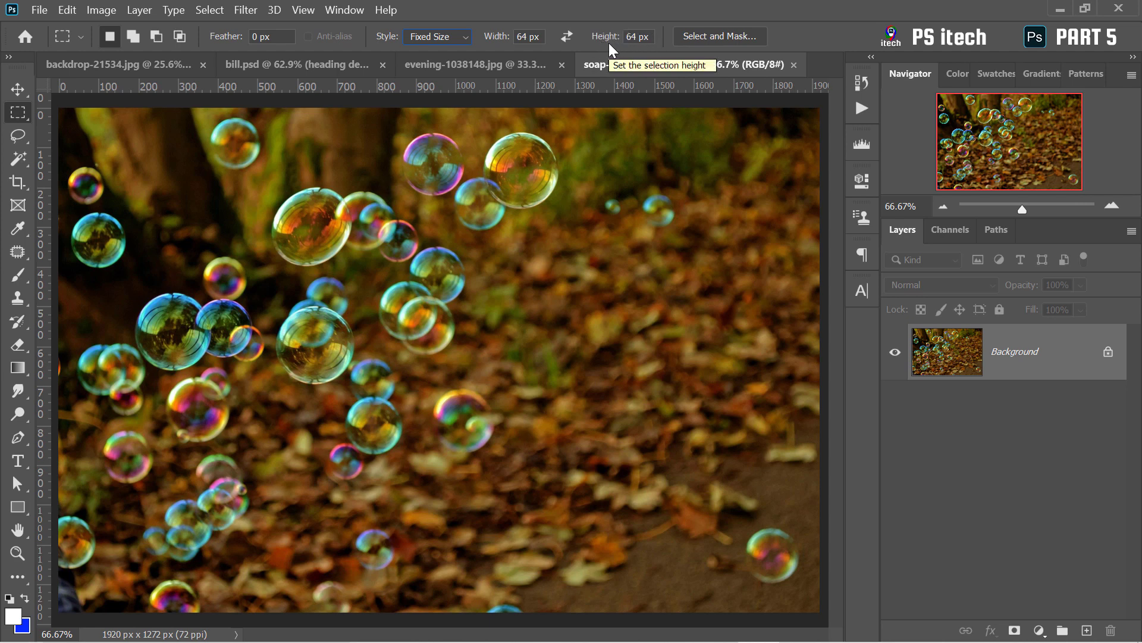
click(494, 37)
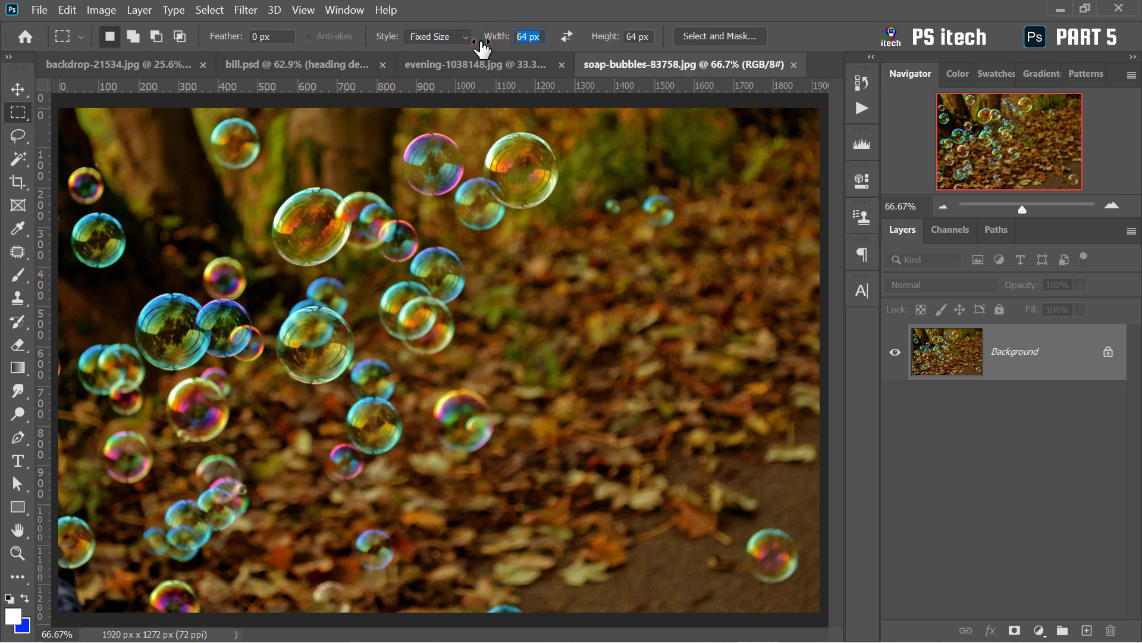
text(50)
drag(657, 38, 624, 38)
text(500)
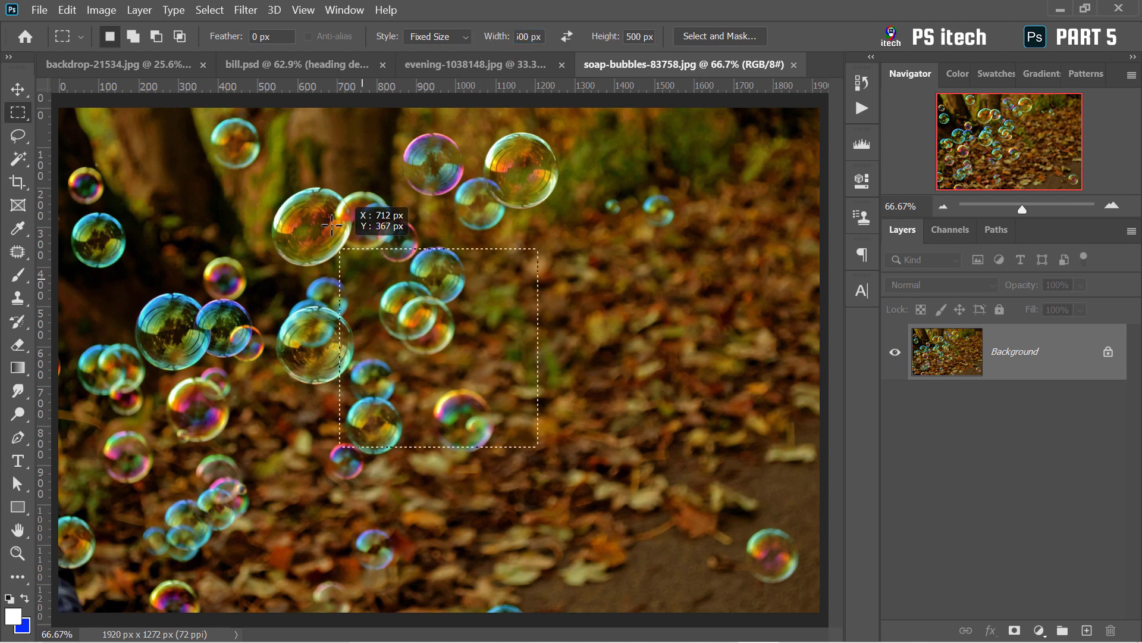
drag(345, 247, 356, 273)
key(ctrl+d)
click(357, 197)
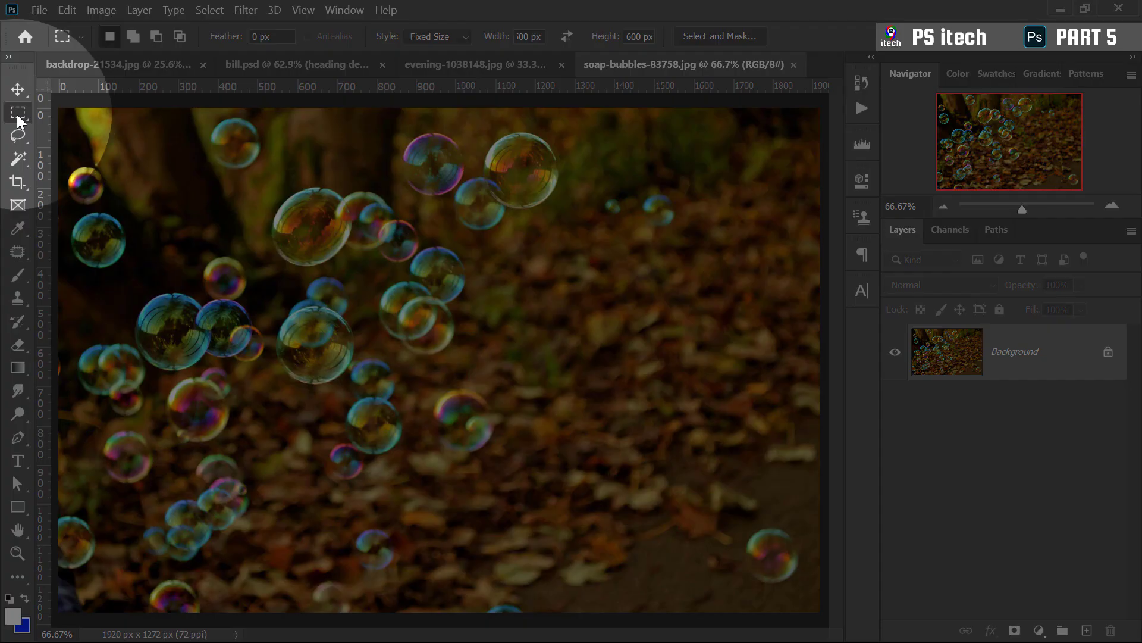
Copy the large bubble near the image's top to a new layer with the Elliptical Marquee Tool, and toggle the Background layer's visibility.
right_click(16, 114)
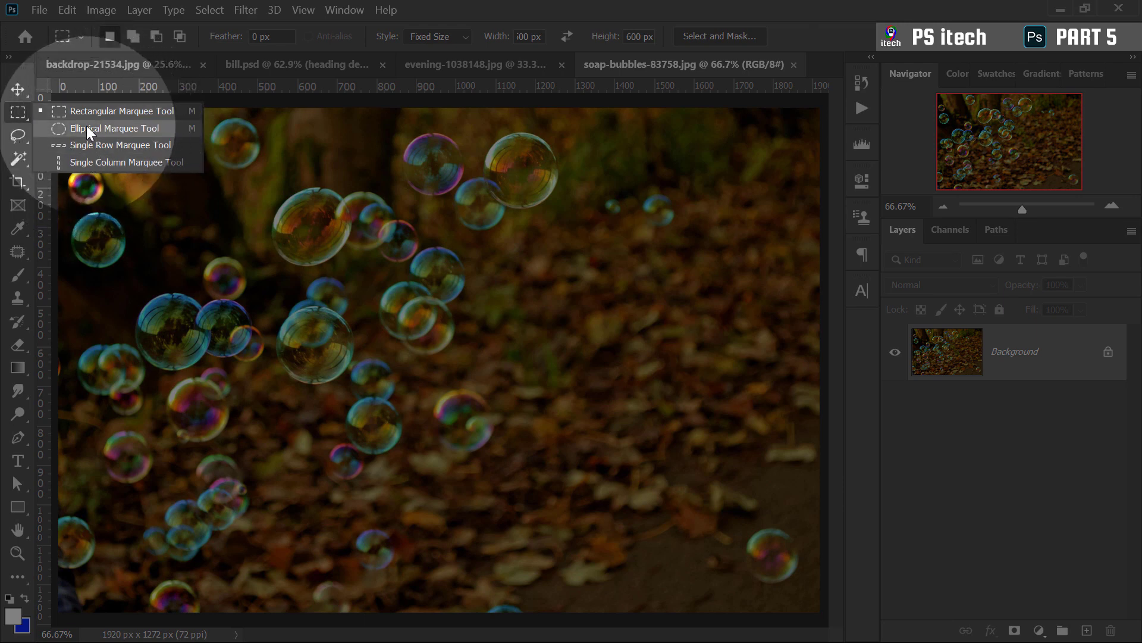
click(109, 127)
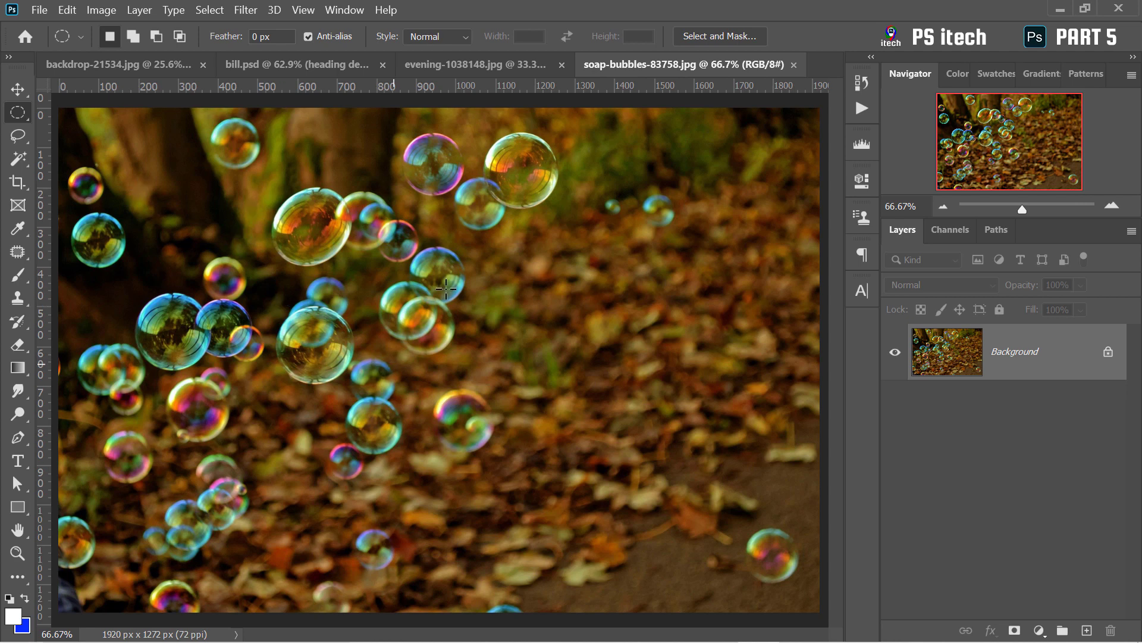
drag(482, 127, 564, 218)
drag(549, 154, 549, 157)
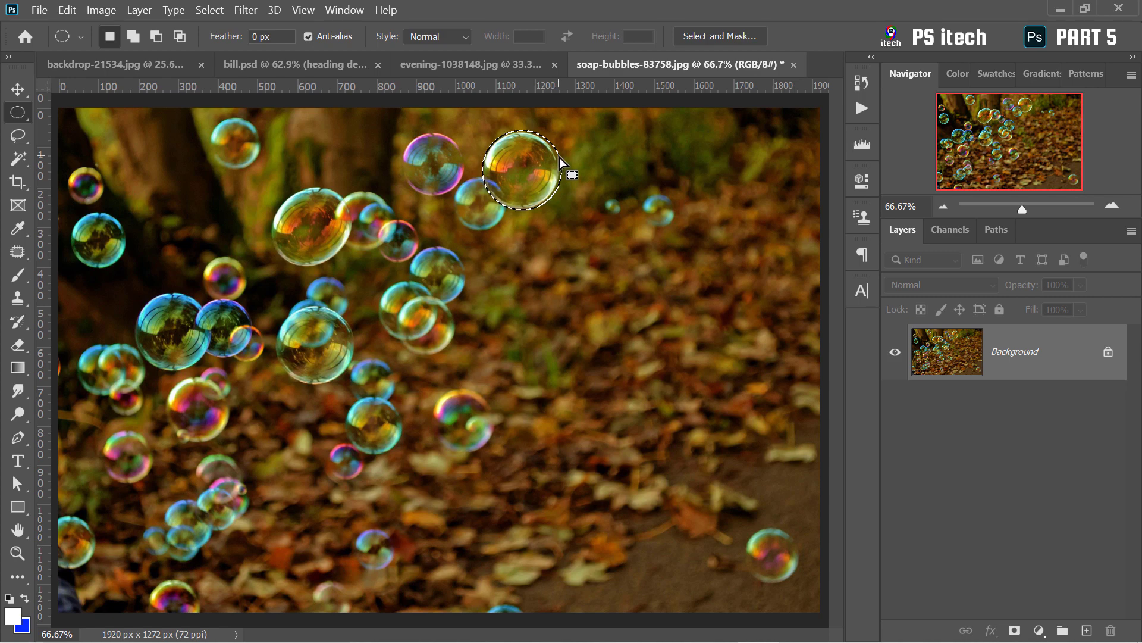
key(ctrl+j)
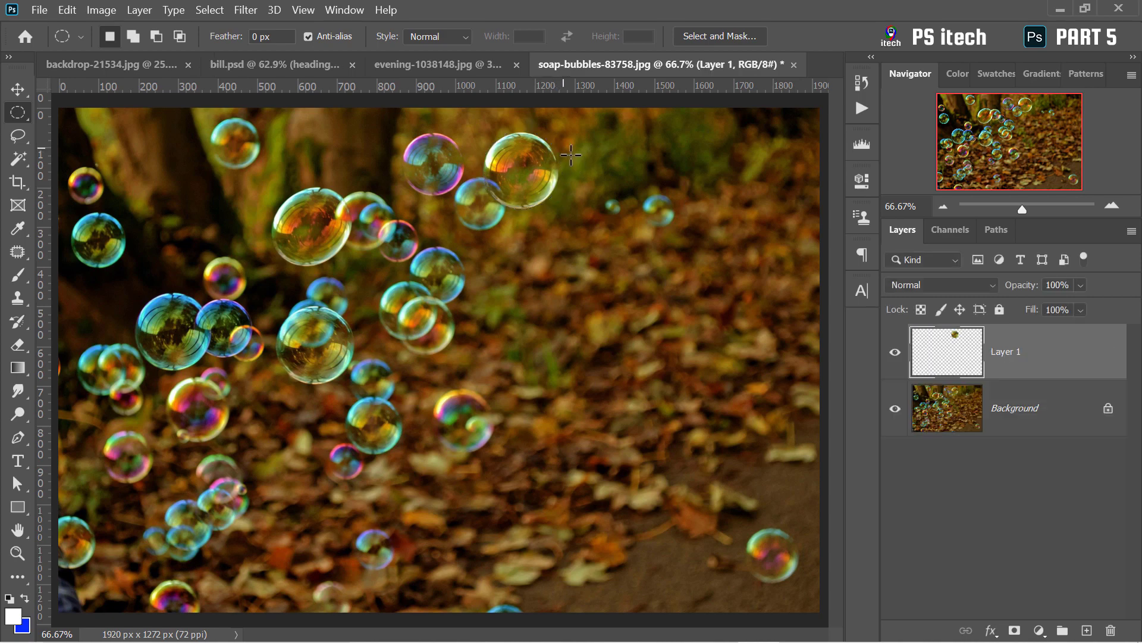
click(895, 408)
click(895, 408)
Draw several added elliptical selections around the large bubbles, and deselect them all.
drag(138, 295, 208, 354)
drag(209, 354, 208, 369)
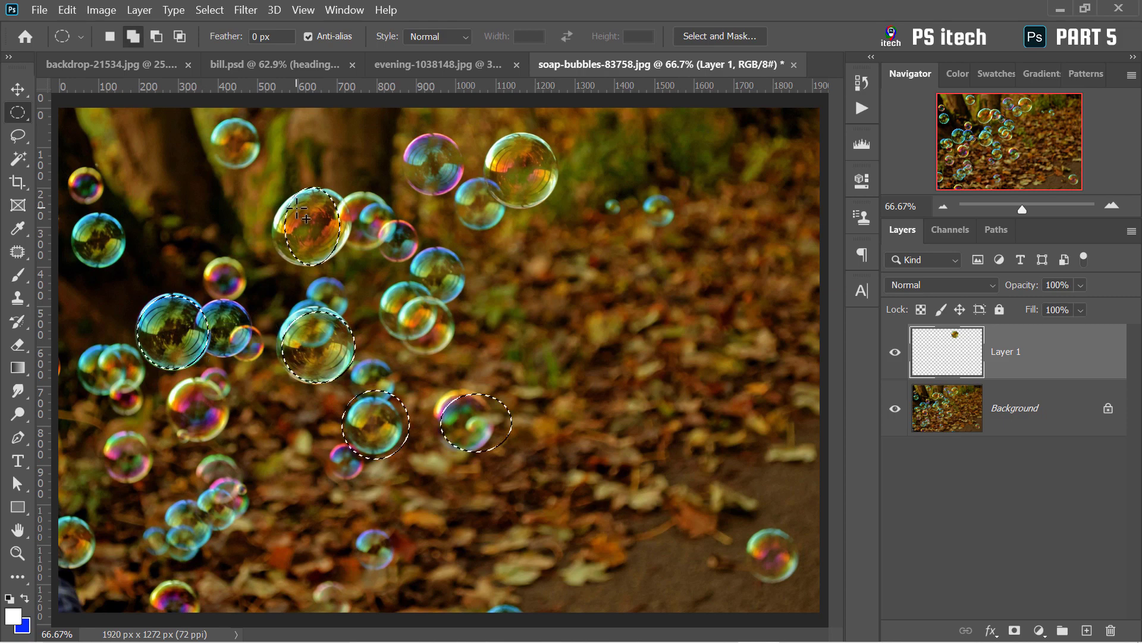
right_click(356, 209)
click(372, 213)
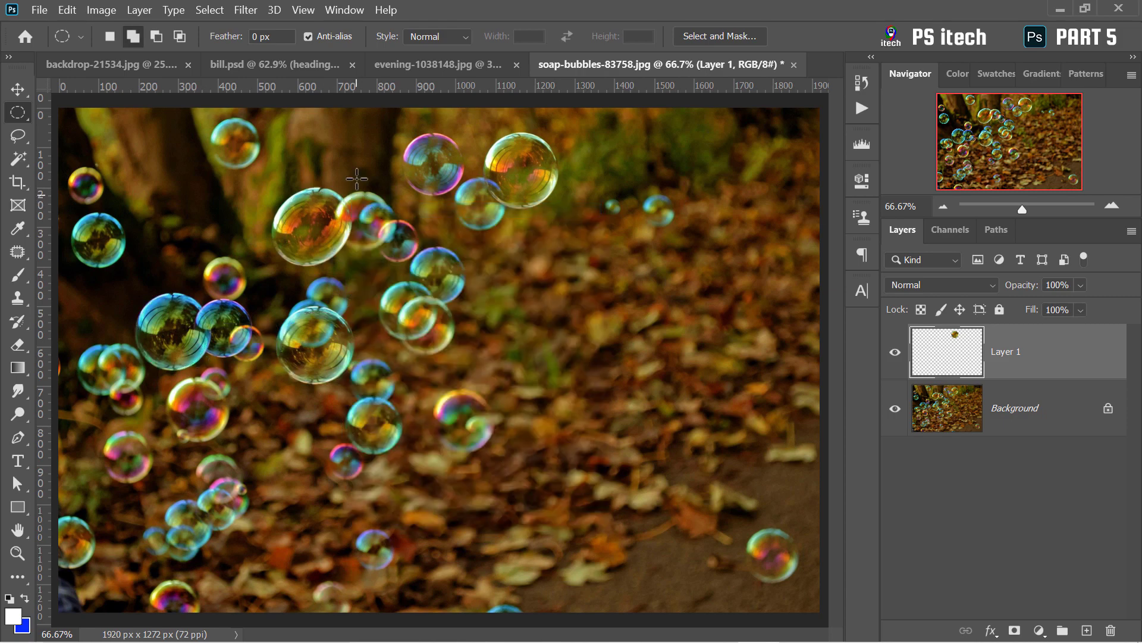
In evening-1038148.jpg, scale down the _MG_3667 portrait layer and position it around the middle of the landscape.
click(427, 67)
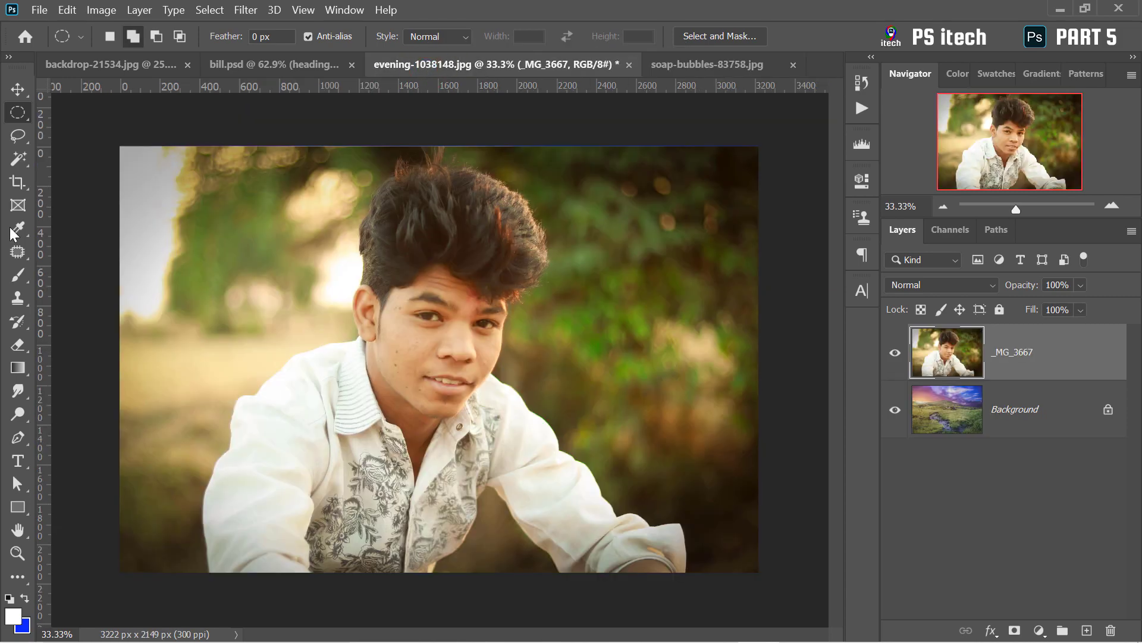
click(17, 90)
drag(765, 145, 556, 283)
drag(374, 407, 458, 315)
key(Return)
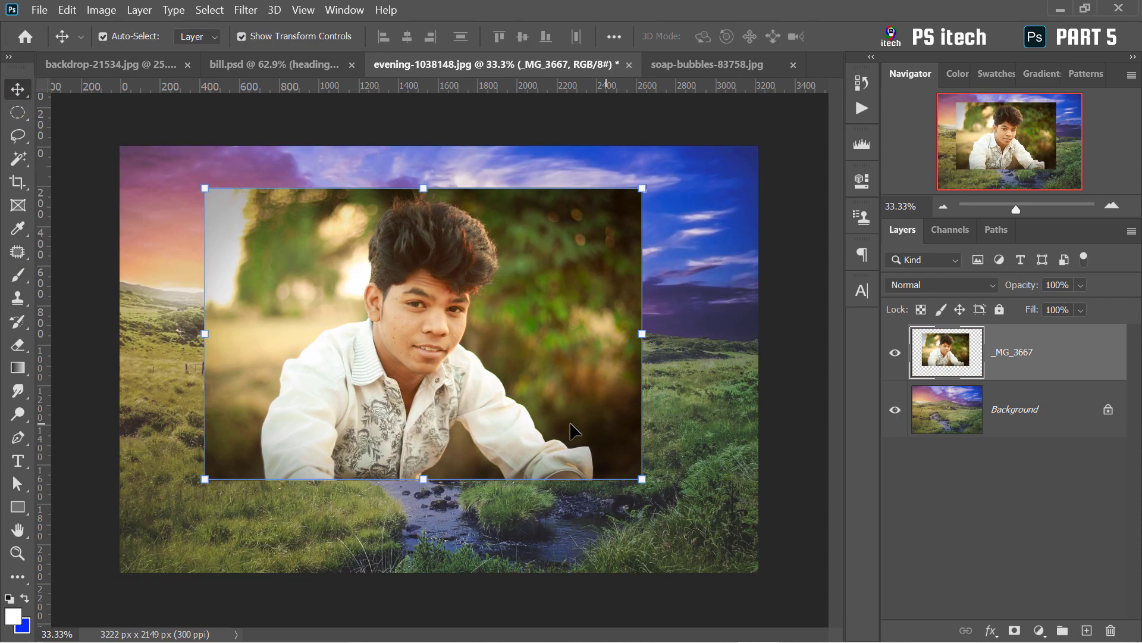
Draw a circular selection around the portrait's head and shoulders, and feather it by 30 pixels.
click(17, 109)
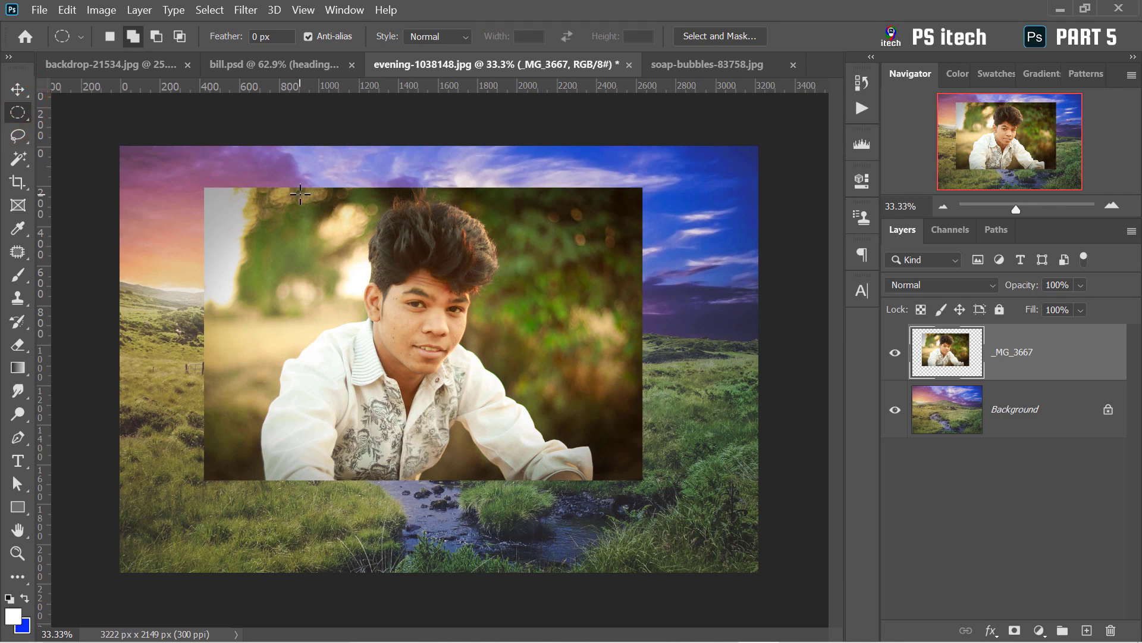
drag(300, 193, 557, 448)
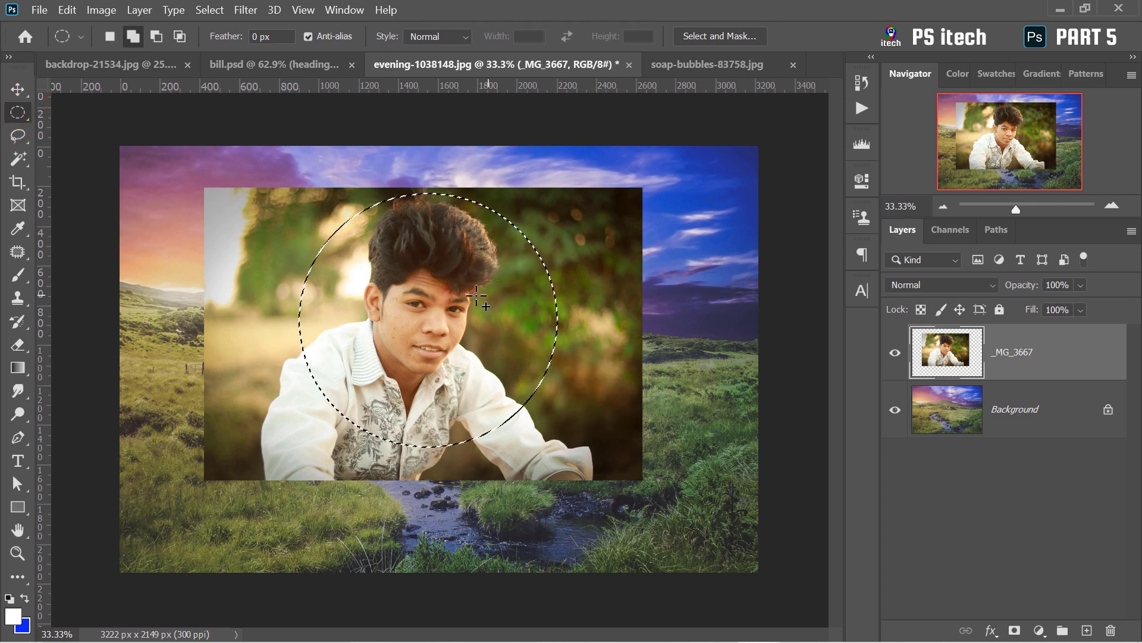
right_click(471, 274)
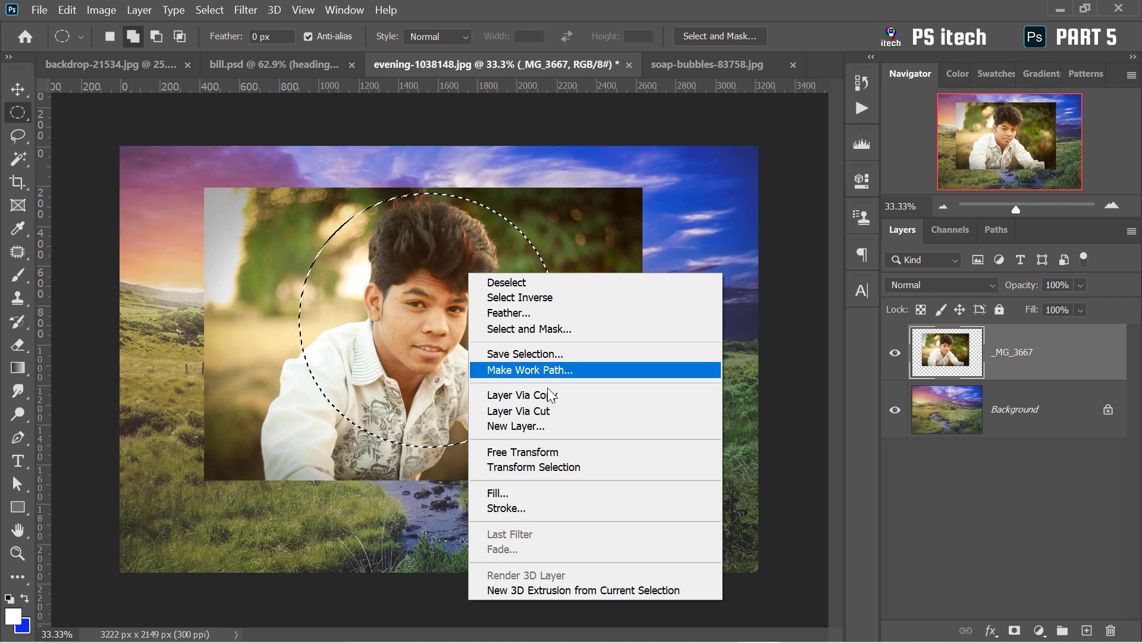
click(560, 317)
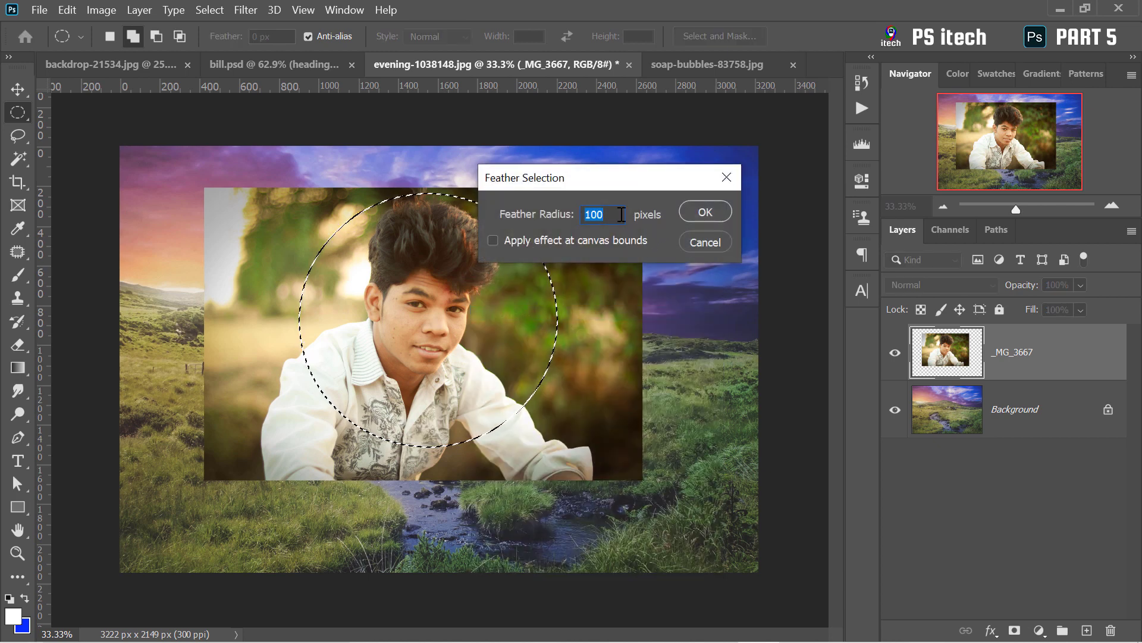
text(30)
key(Return)
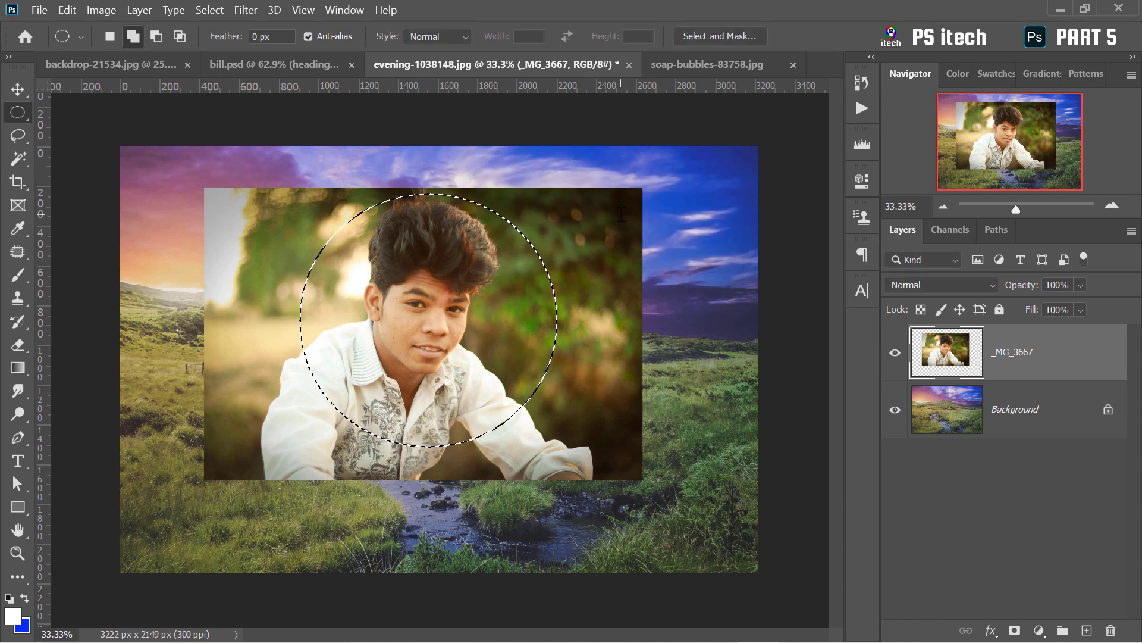
Copy the feathered selection to a new layer and delete the original _MG_3667 layer.
key(ctrl+j)
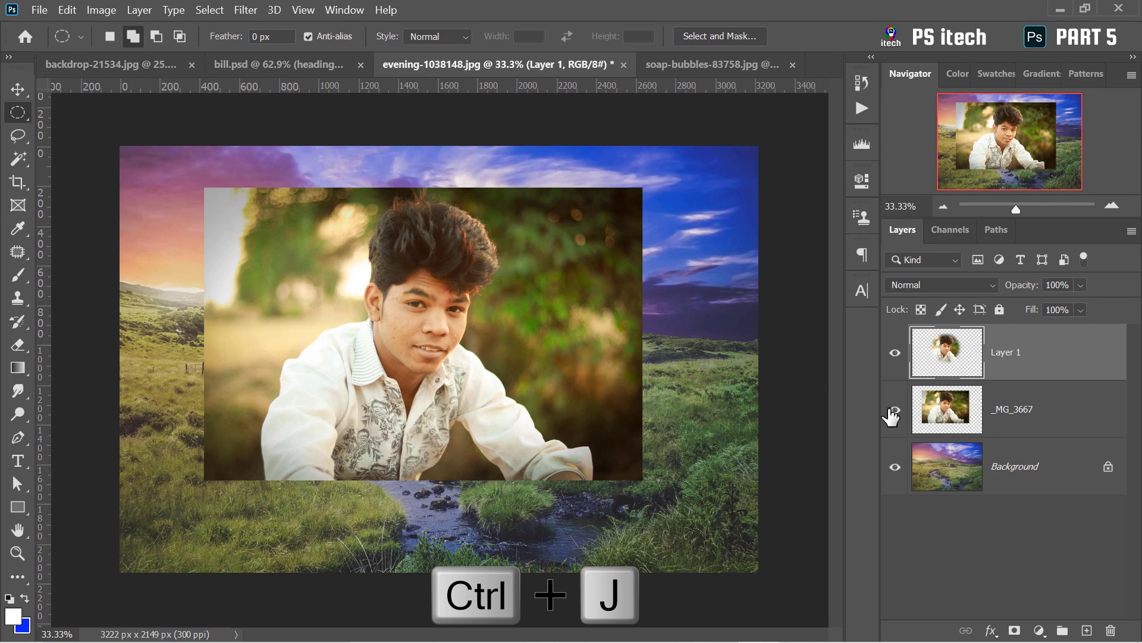
click(1010, 411)
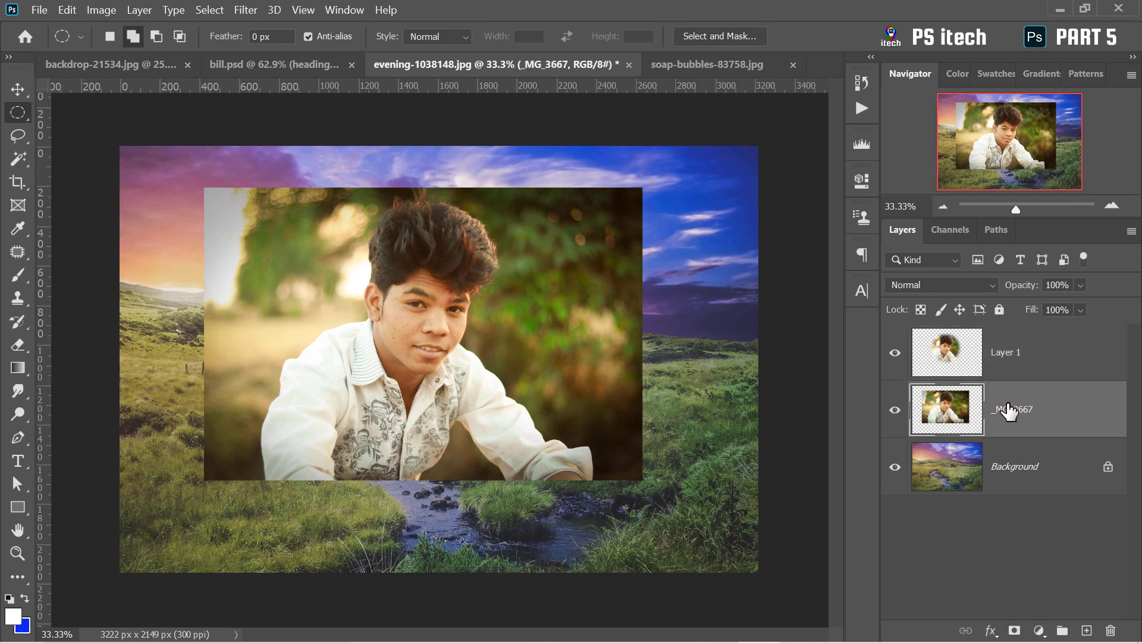
key(Delete)
Move the feathered portrait cutout to the landscape's upper left, and move it back to the middle with the Elliptical Marquee Tool chosen.
click(22, 91)
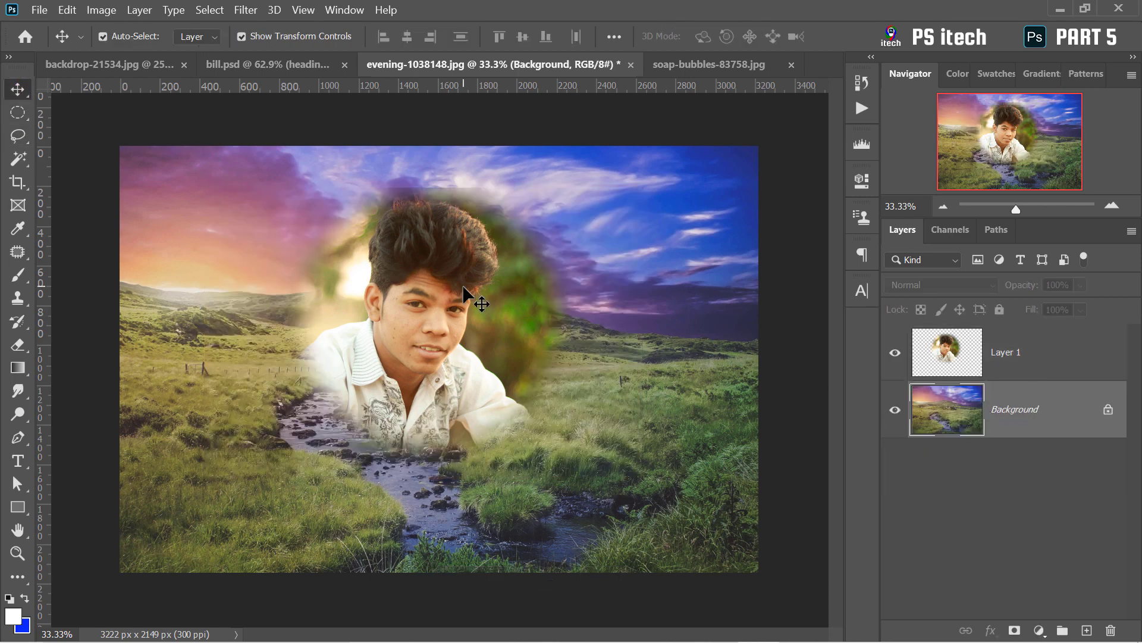
drag(479, 302, 292, 305)
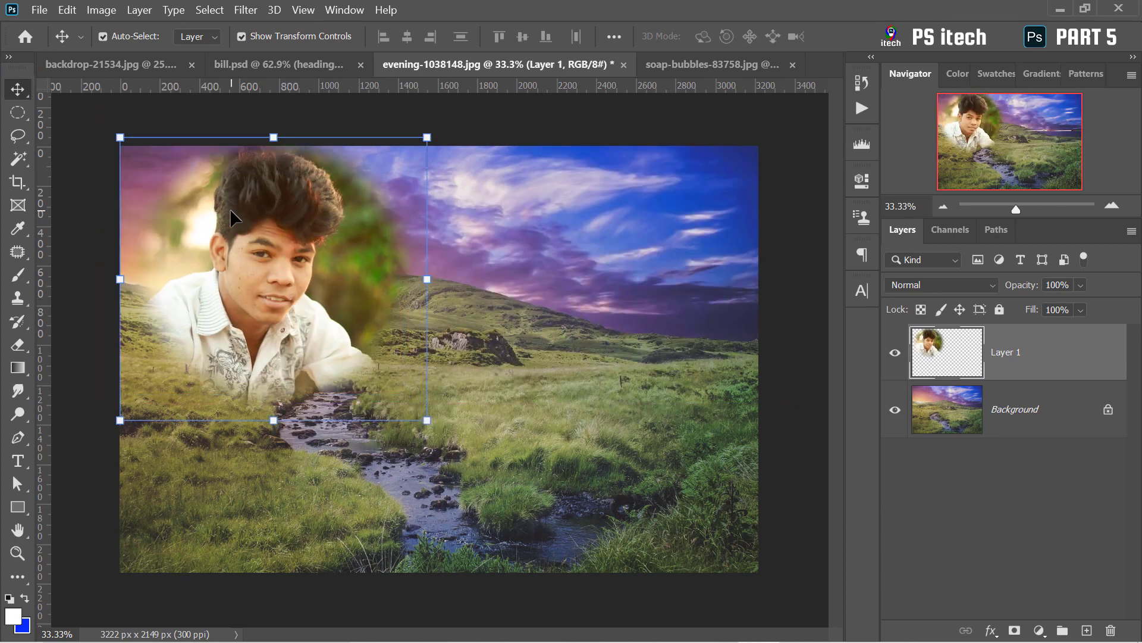
click(18, 112)
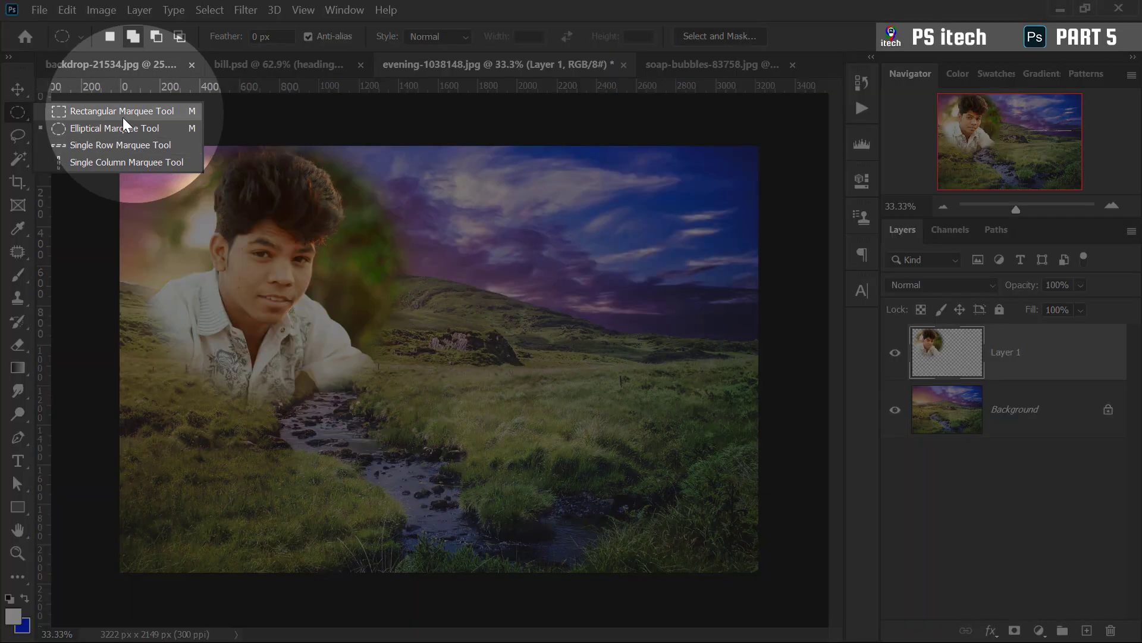
click(122, 128)
drag(297, 211, 488, 212)
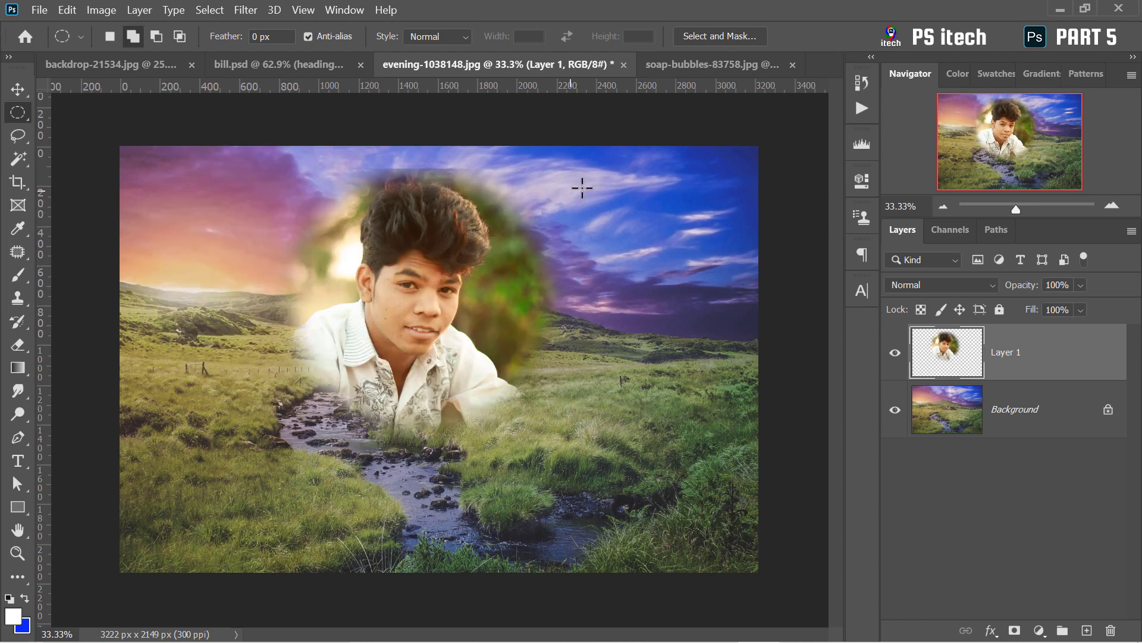
Erase an elliptical area at the portrait cutout's right edge and deselect, and draw and deselect another ellipse at its lower left.
drag(638, 186, 493, 352)
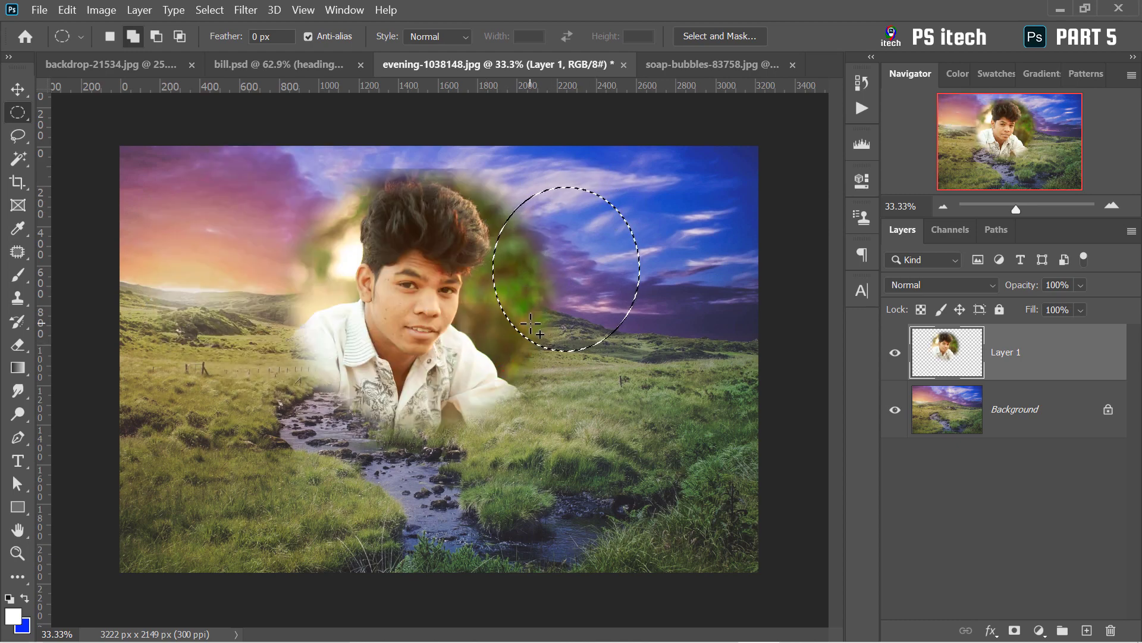
key(Delete)
key(BackSpace)
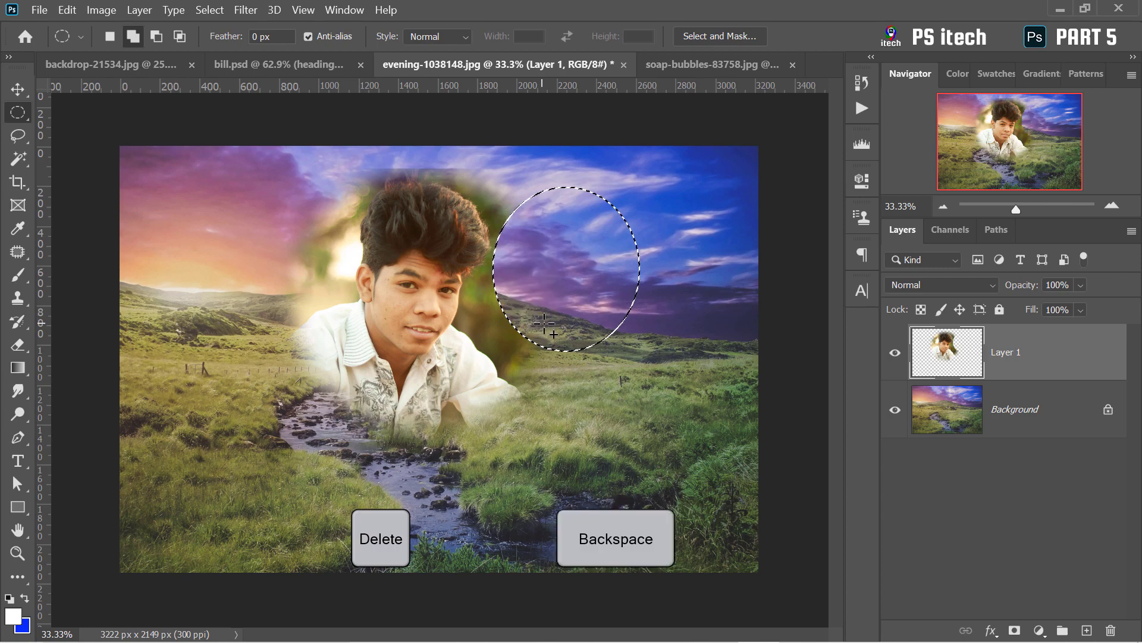
right_click(533, 233)
click(580, 241)
drag(328, 361, 392, 476)
right_click(449, 237)
click(471, 244)
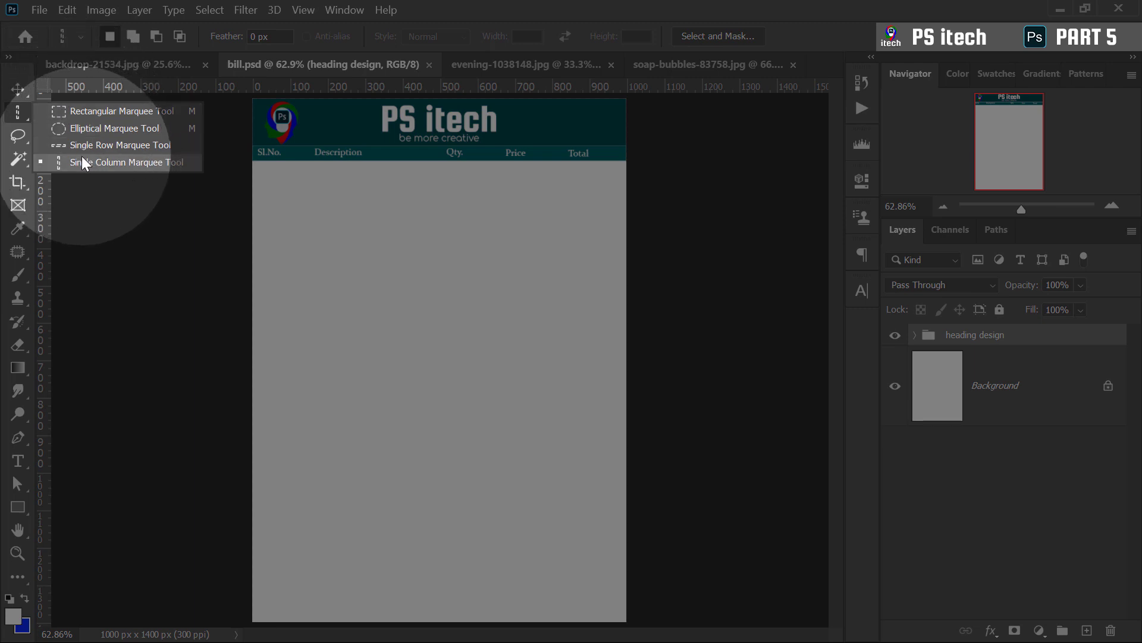
In bill.psd, choose the Single Column Marquee Tool and create a new layer above the heading design group.
click(81, 156)
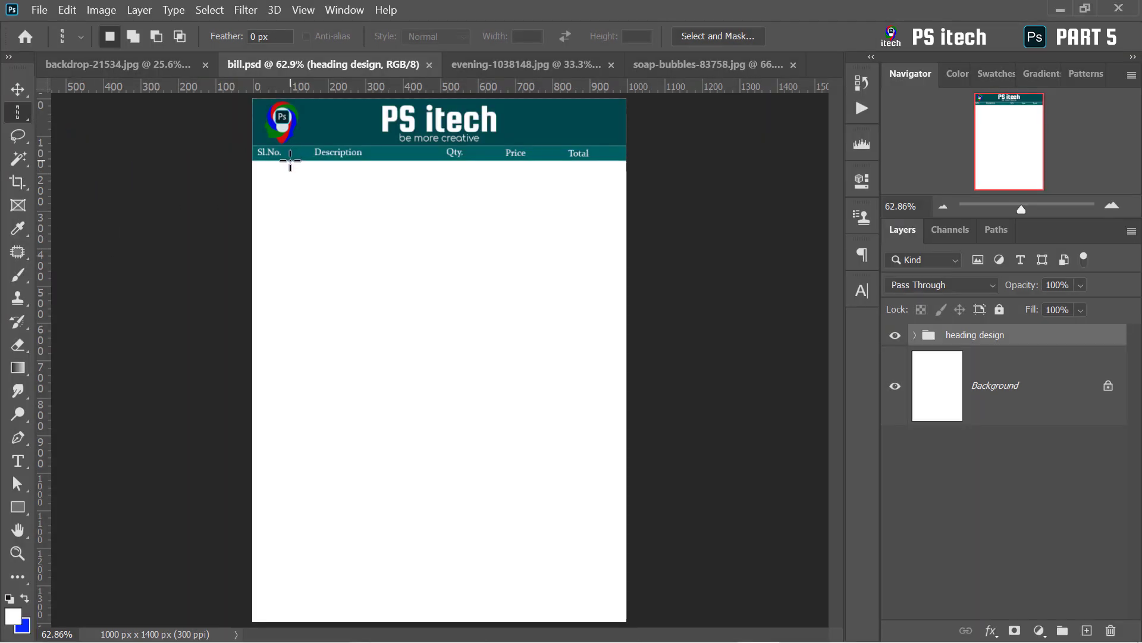
scroll(307, 204, up, 3)
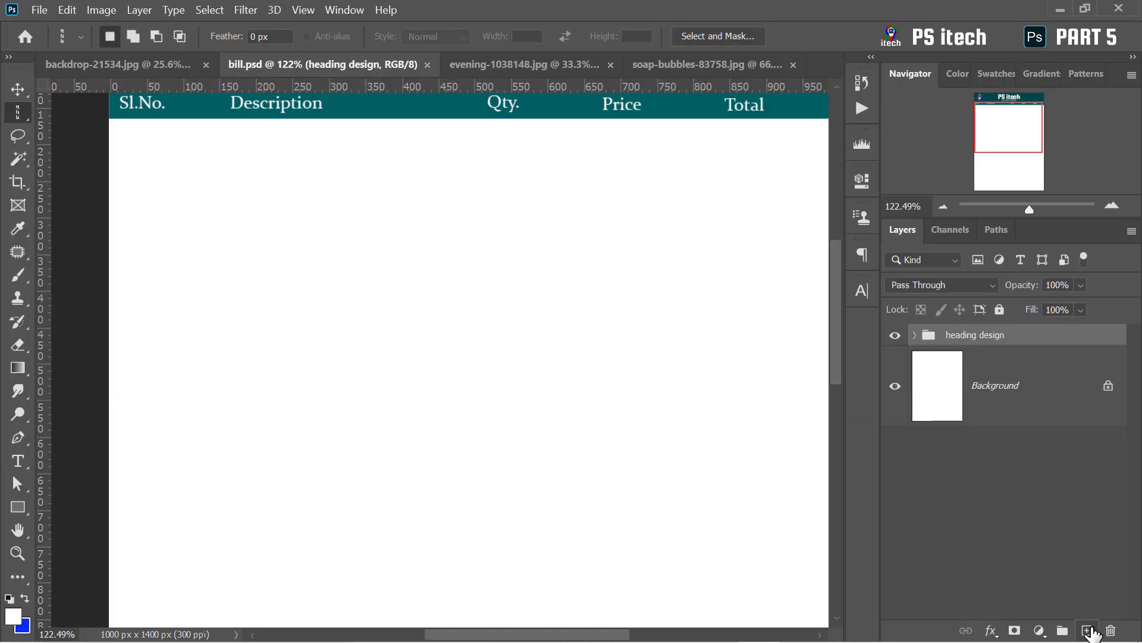
click(1088, 630)
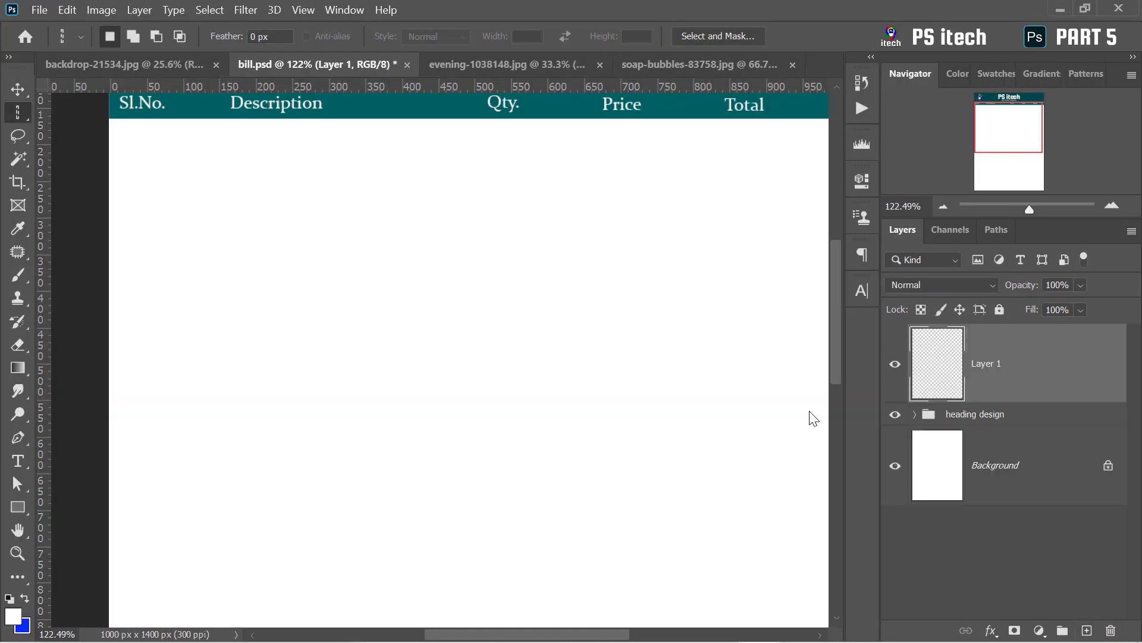
Select single-pixel columns after Sl.No., before Qty., after Qty. and after Price, adding each one to the first selection.
drag(840, 323, 838, 310)
drag(493, 632, 501, 631)
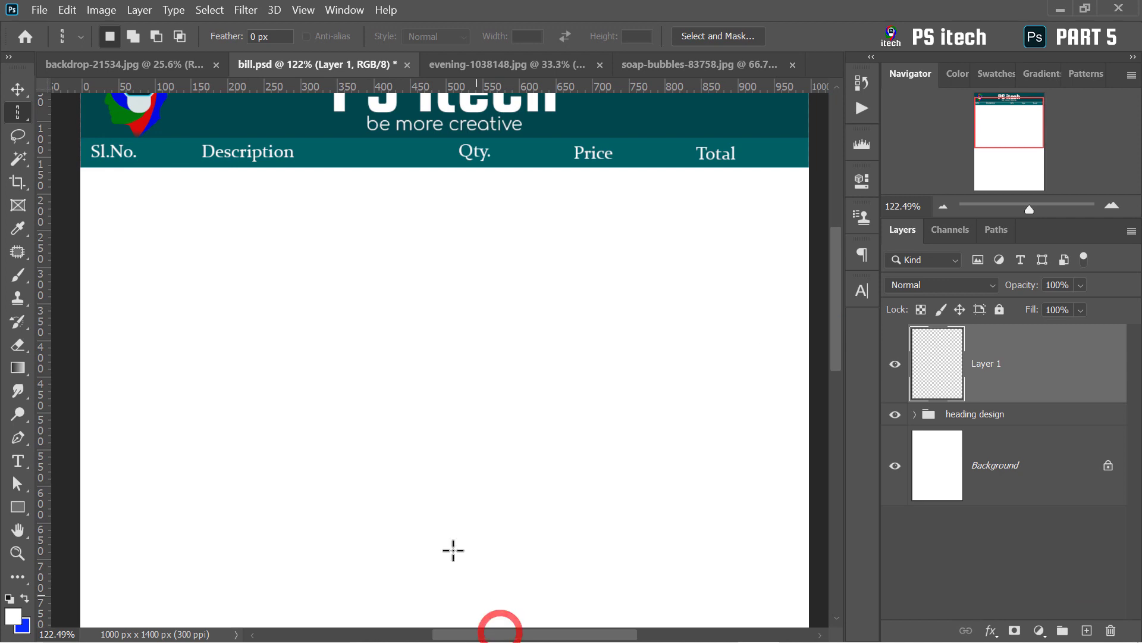
click(148, 168)
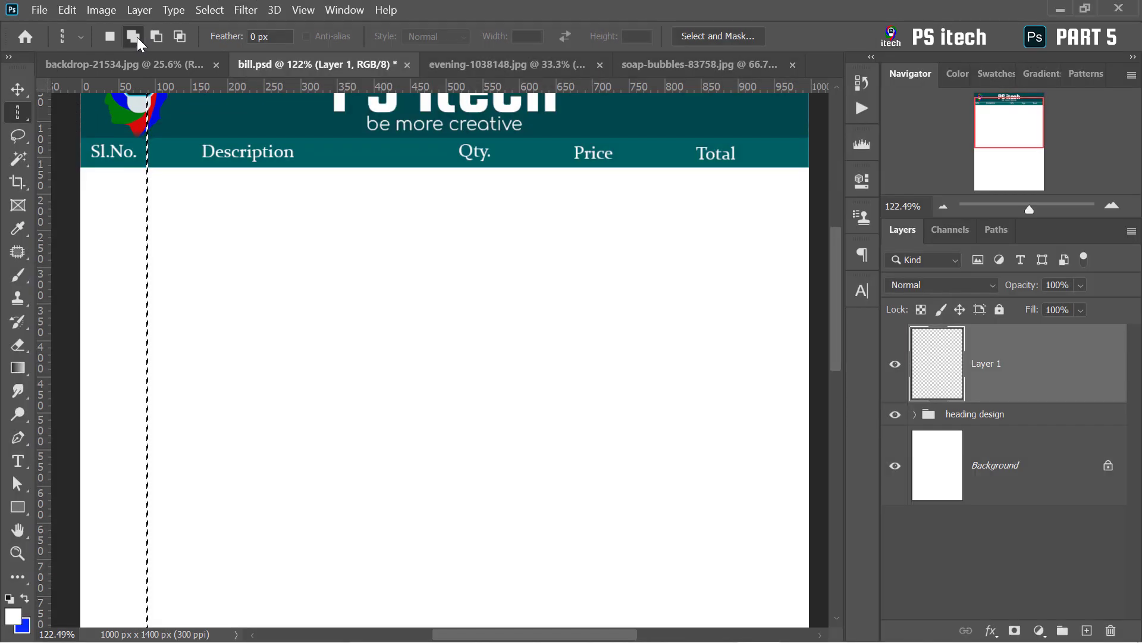
click(137, 37)
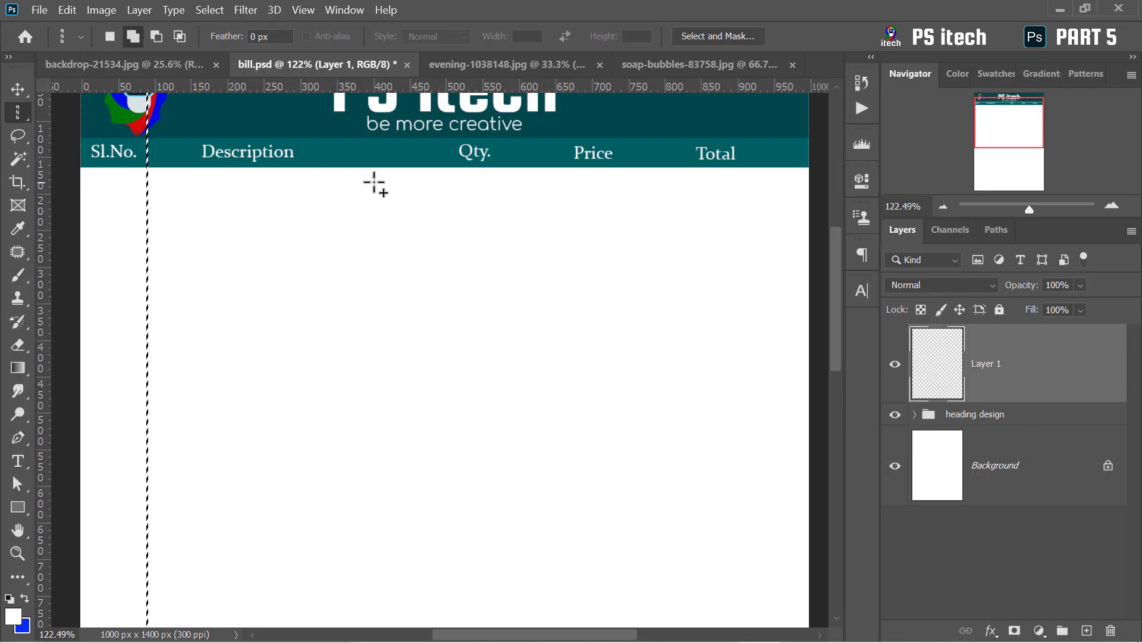
click(440, 169)
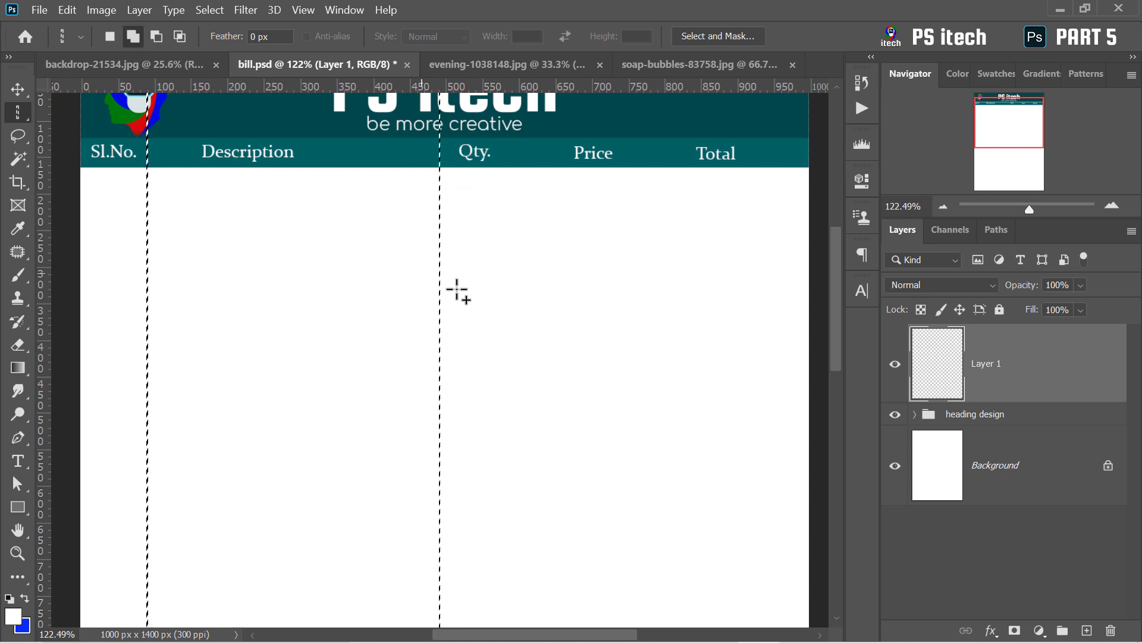
click(513, 167)
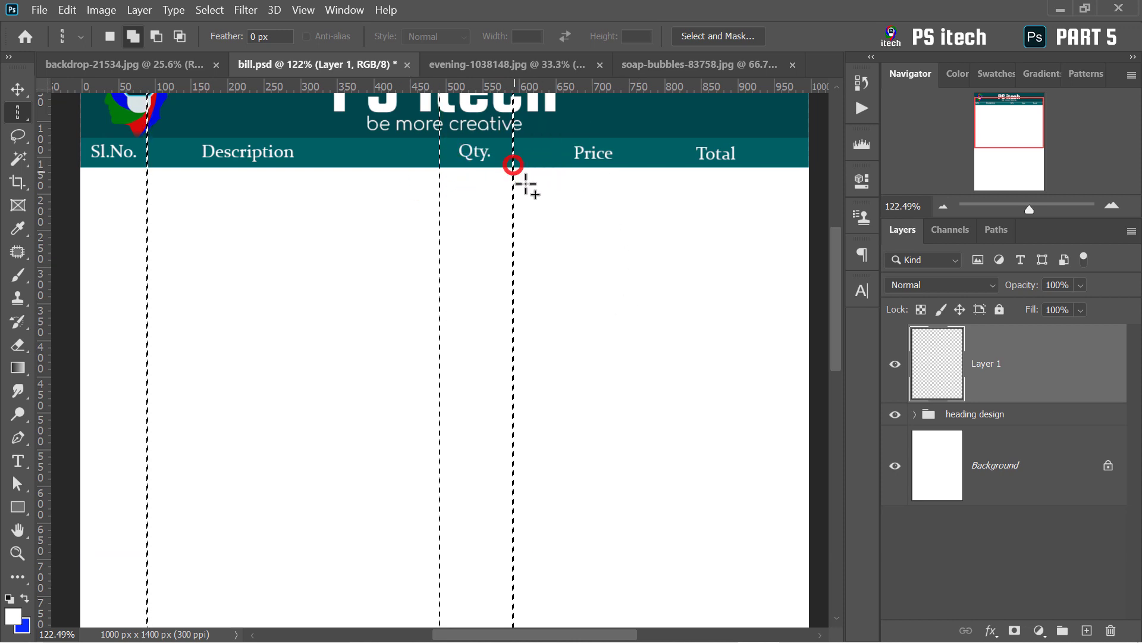
click(645, 166)
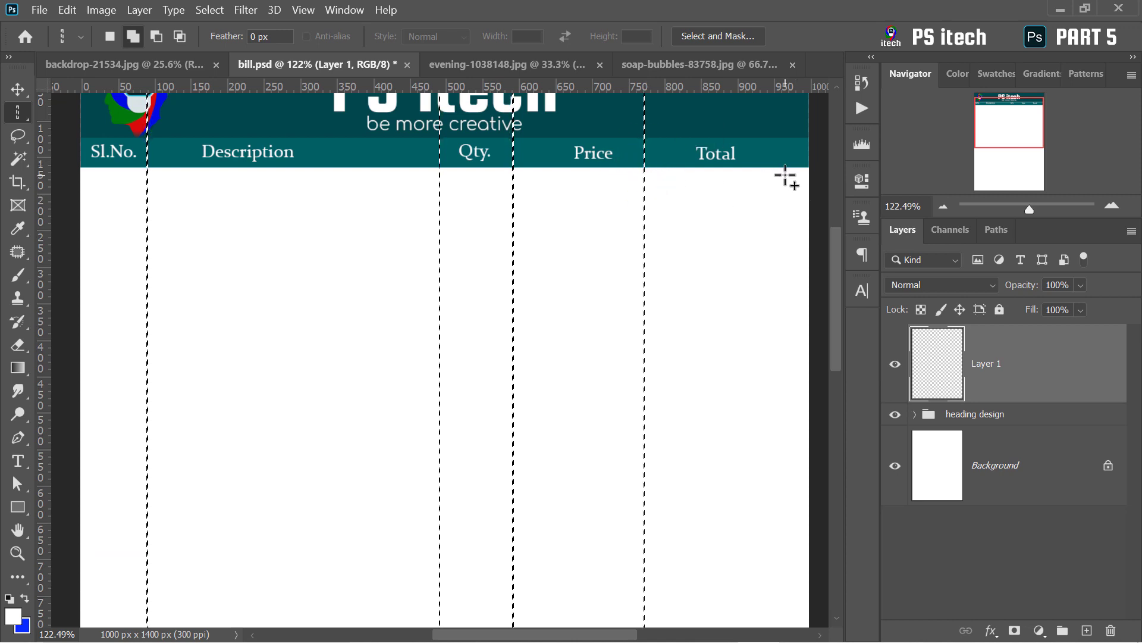
Fill the four selected columns with a Solid Color fill layer in black (000000).
scroll(786, 179, up, 3)
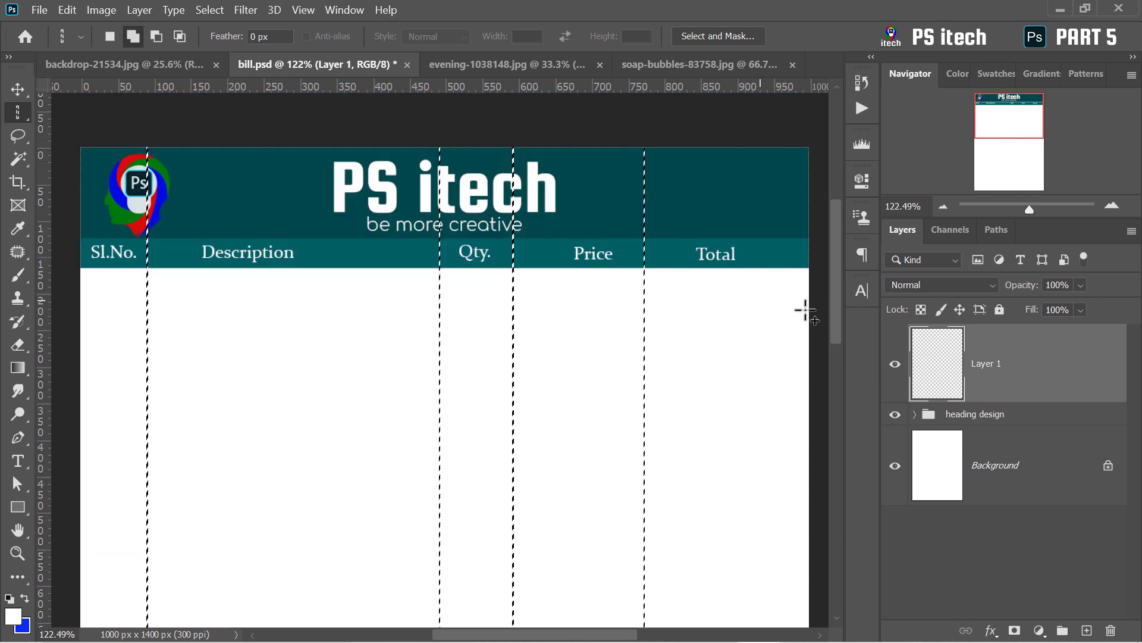
click(1040, 630)
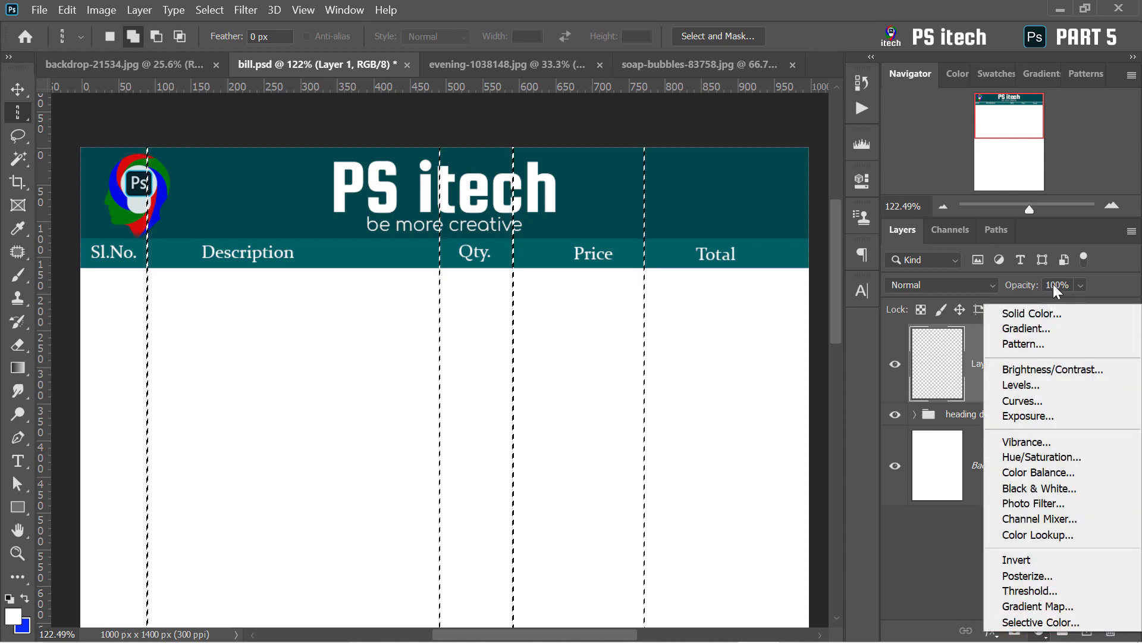
click(1059, 313)
drag(773, 225, 648, 446)
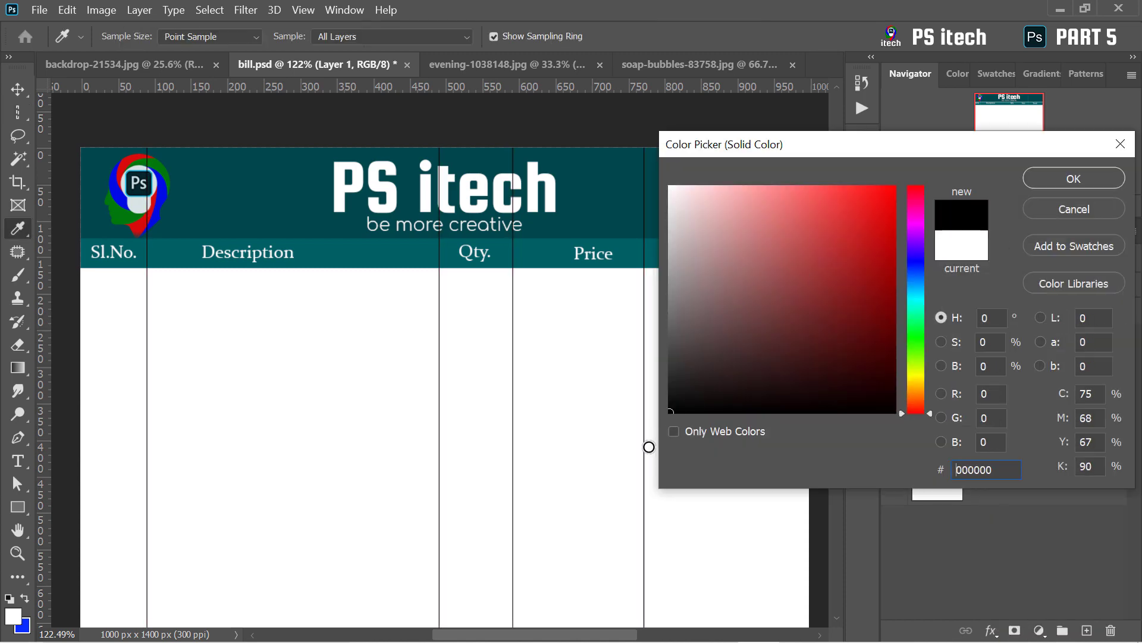
click(1074, 178)
Free-transform the column lines so they start at the heading band's lower edge and end a little above the page bottom.
key(ctrl+t)
drag(526, 147, 526, 267)
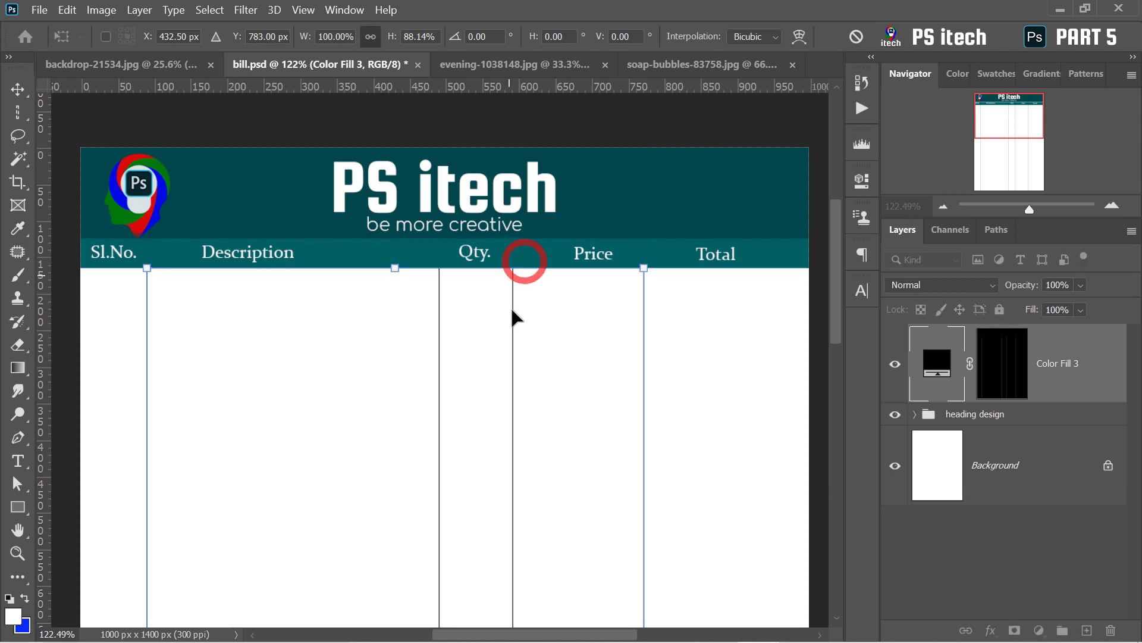
drag(836, 273, 828, 416)
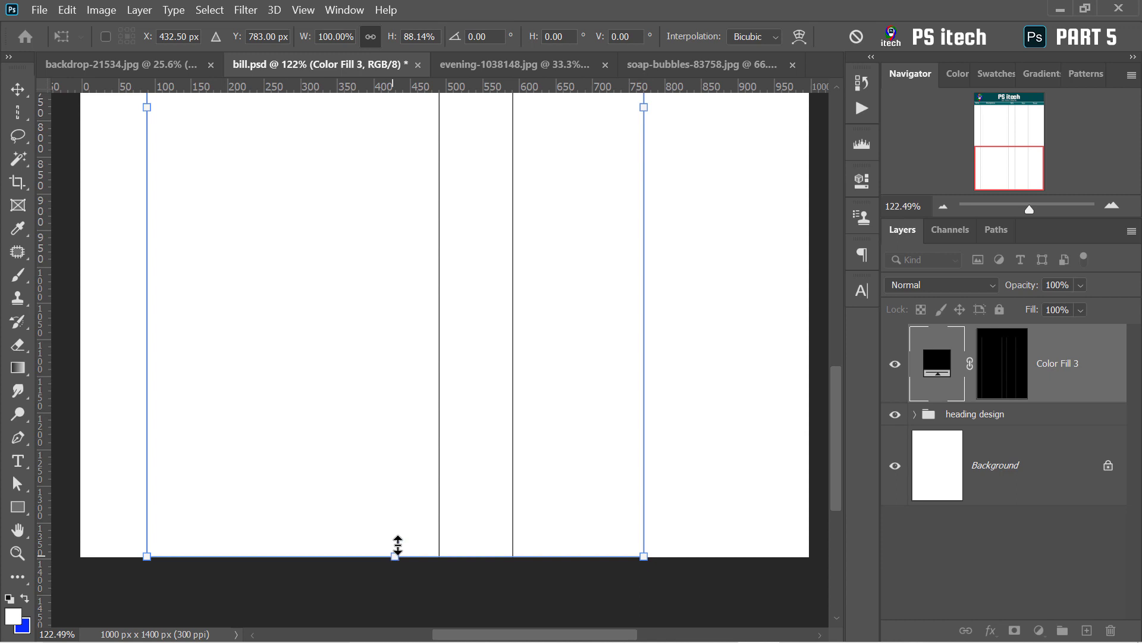
drag(398, 545, 421, 451)
key(Return)
Select a single-pixel row across the page at the lower ends of the column lines with the Single Row Marquee Tool.
drag(834, 405, 822, 319)
key(z)
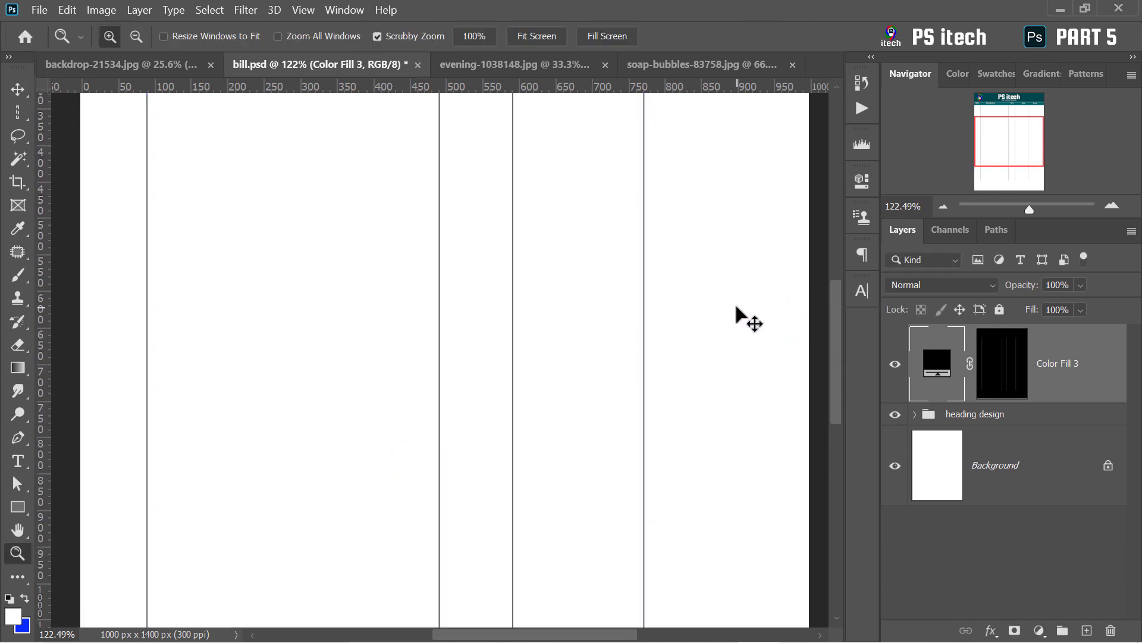
alt+click(613, 277)
alt+click(613, 277)
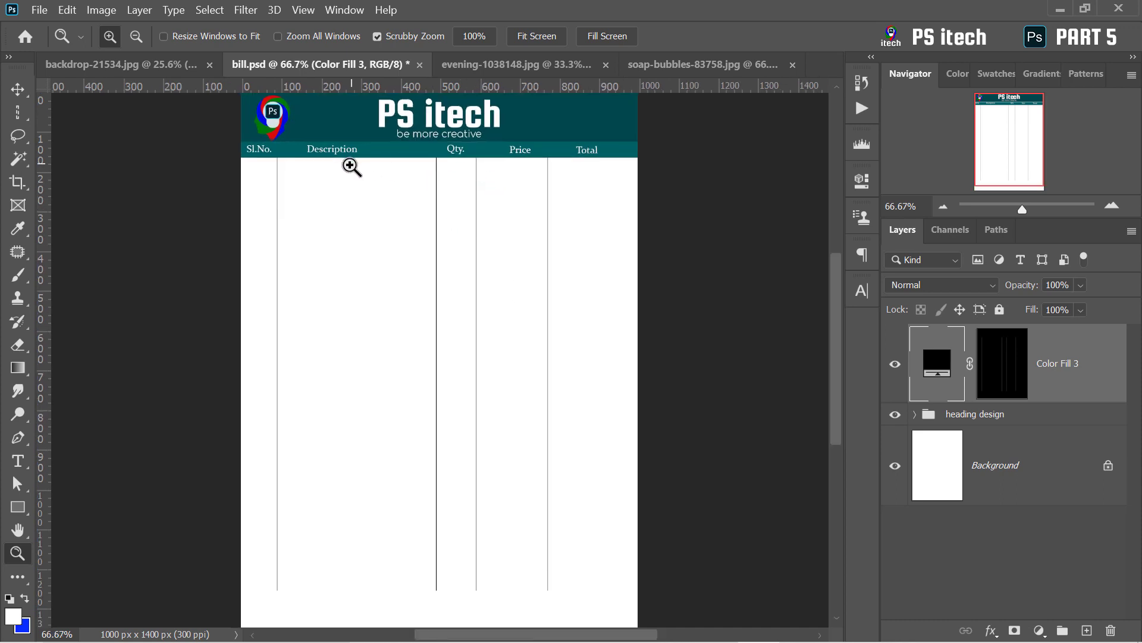
click(507, 202)
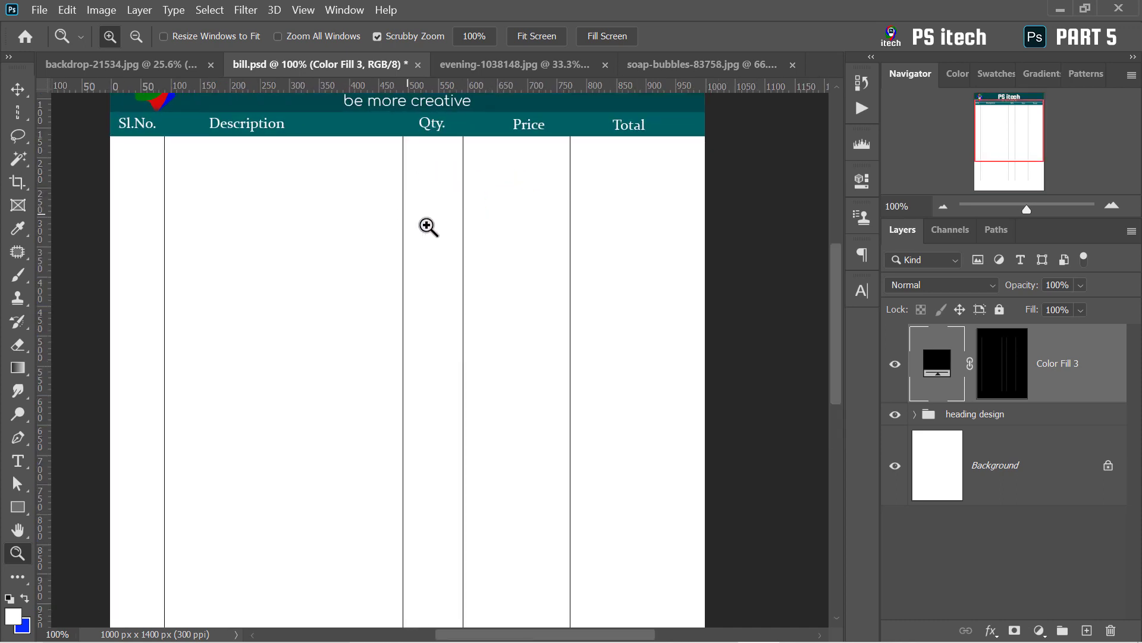
scroll(765, 255, down, 5)
click(18, 112)
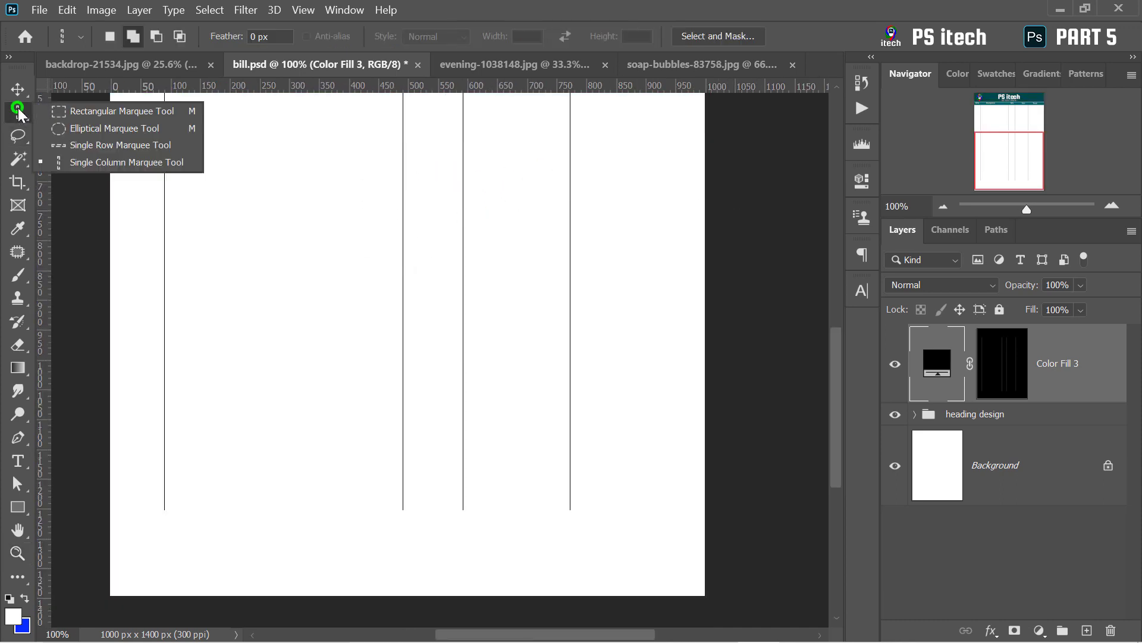
click(119, 145)
click(110, 507)
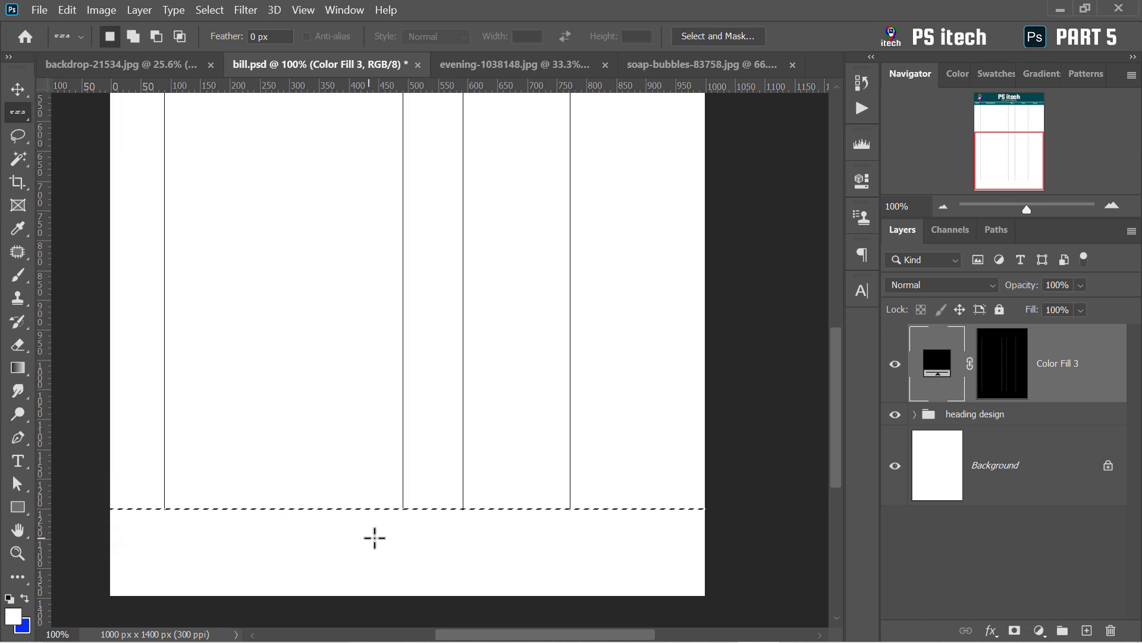
scroll(398, 536, up, 5)
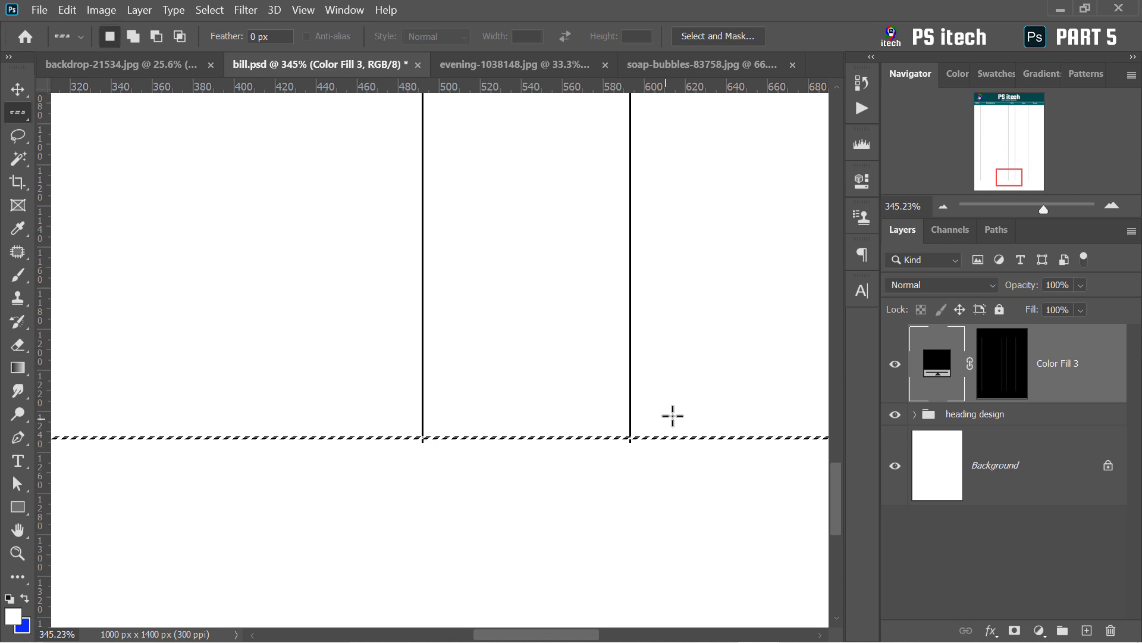
Fill the selected row with a Solid Color fill layer in black (000000).
click(1037, 631)
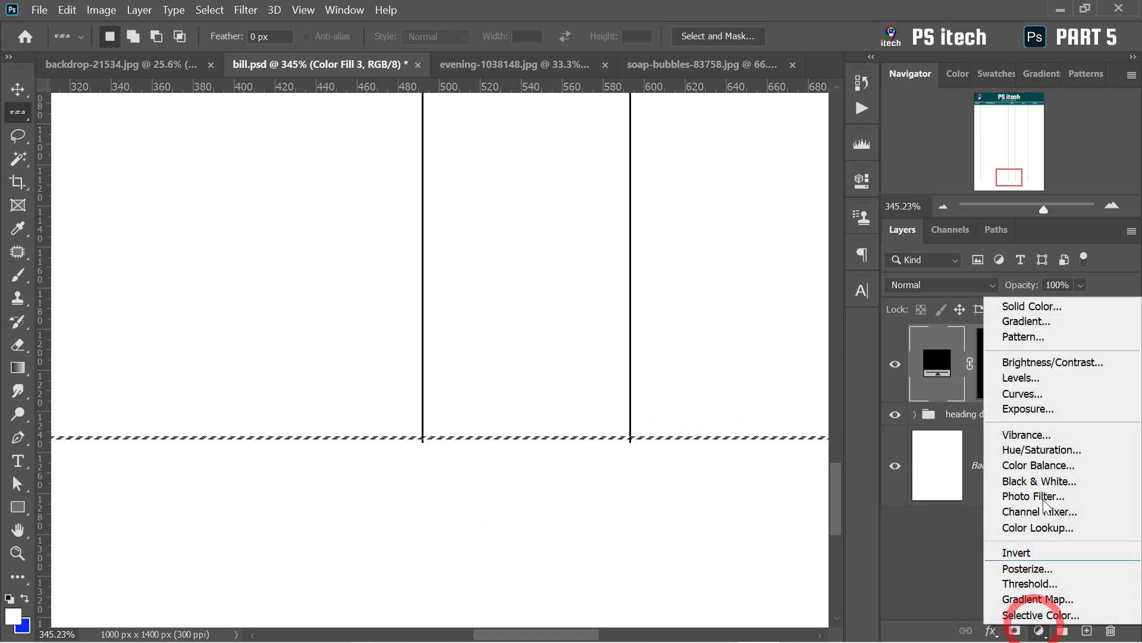
click(1036, 304)
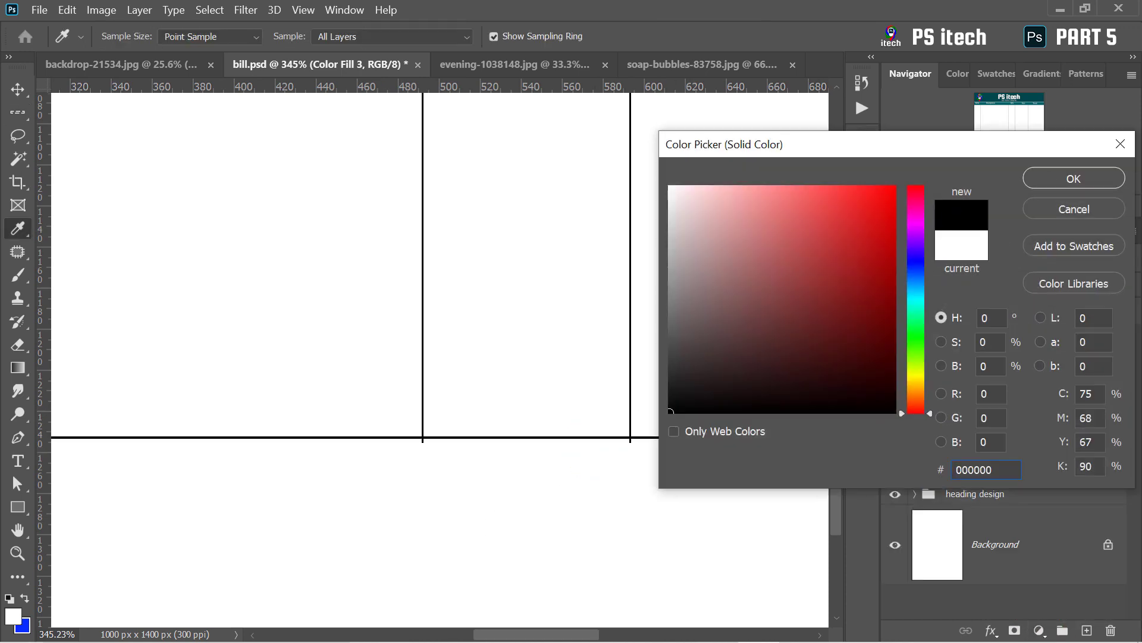
click(1074, 178)
Nudge the horizontal line down two steps with the Move Tool to align it with the column lines' lower ends.
click(18, 91)
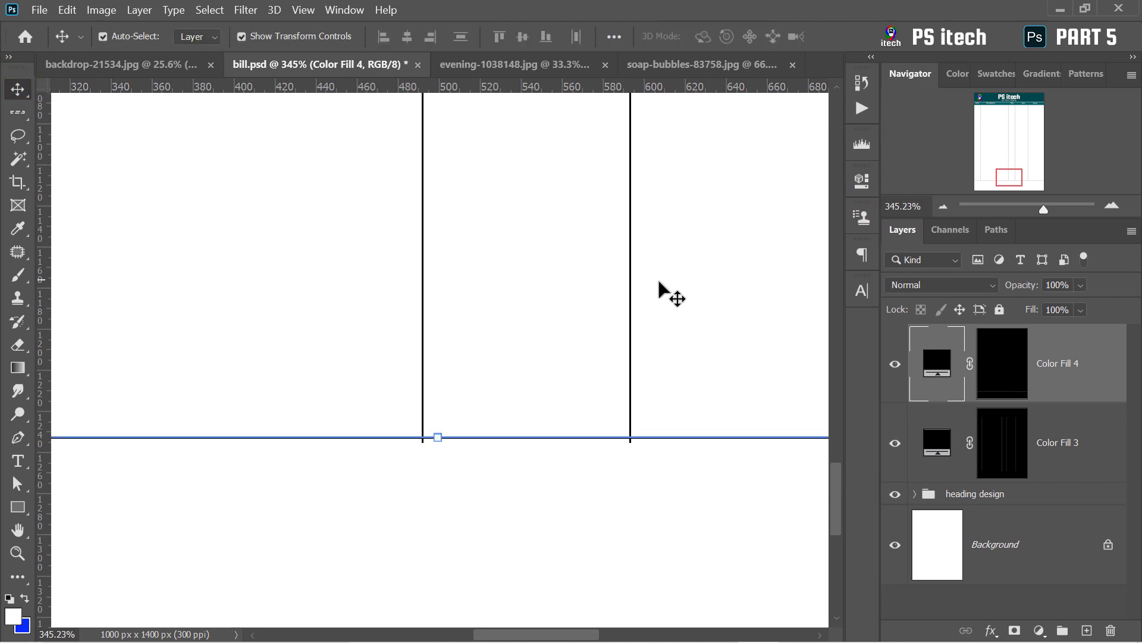
key(Down)
key(Down)
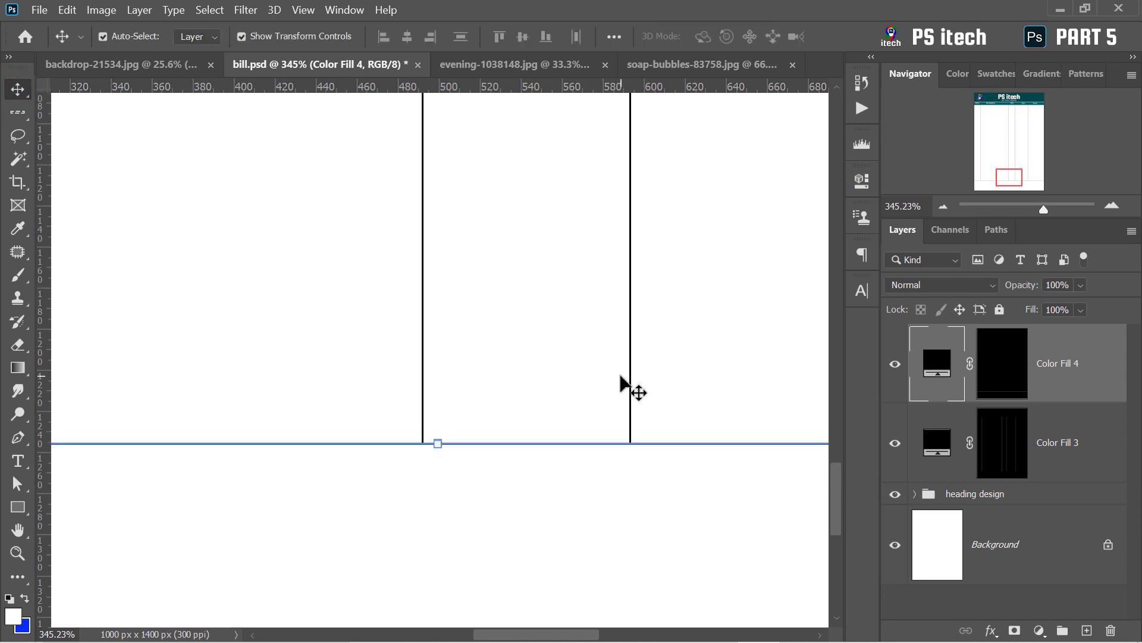
Recolor the horizontal line's fill layer to red and the column lines' fill layer, Color Fill 3, to ff0000.
key(z)
key(ctrl+1)
scroll(533, 284, up, 2)
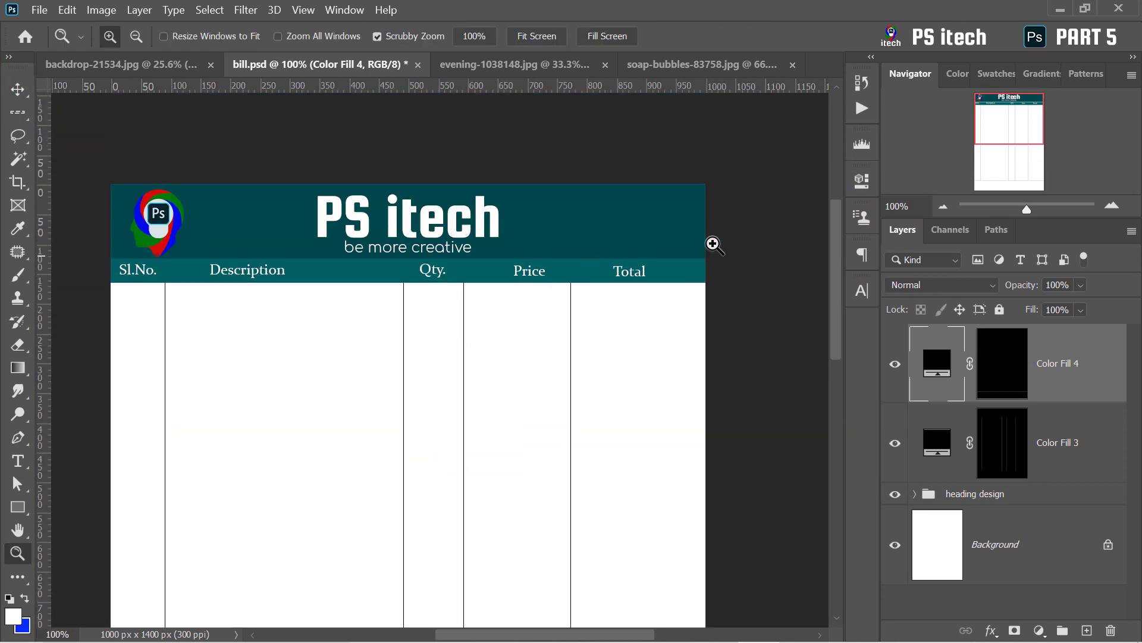
drag(836, 236, 836, 269)
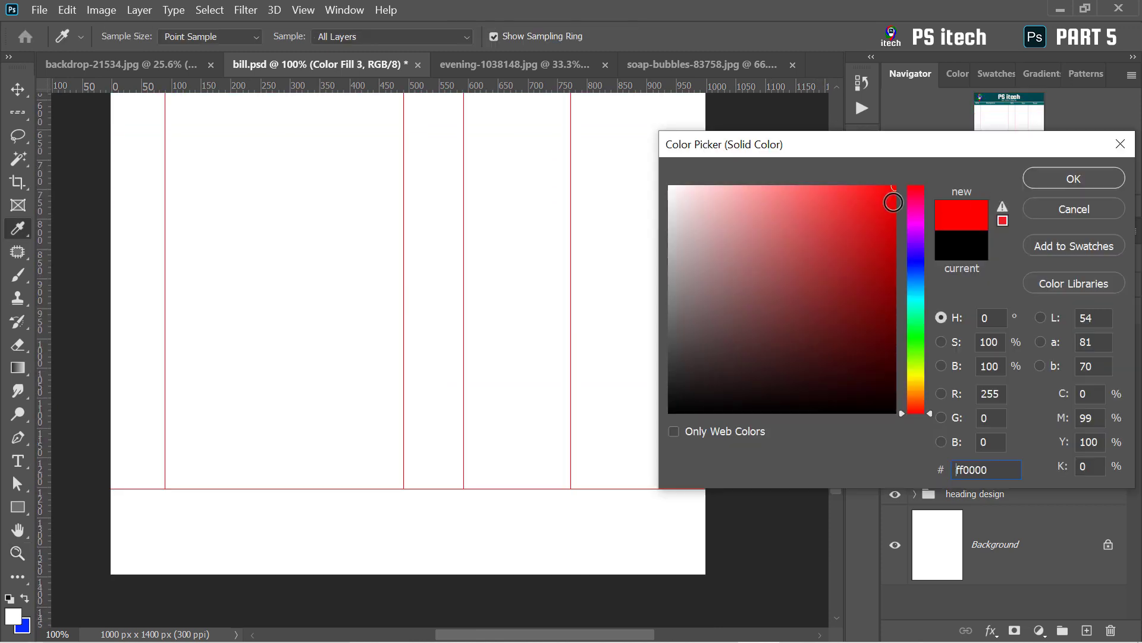
click(1061, 177)
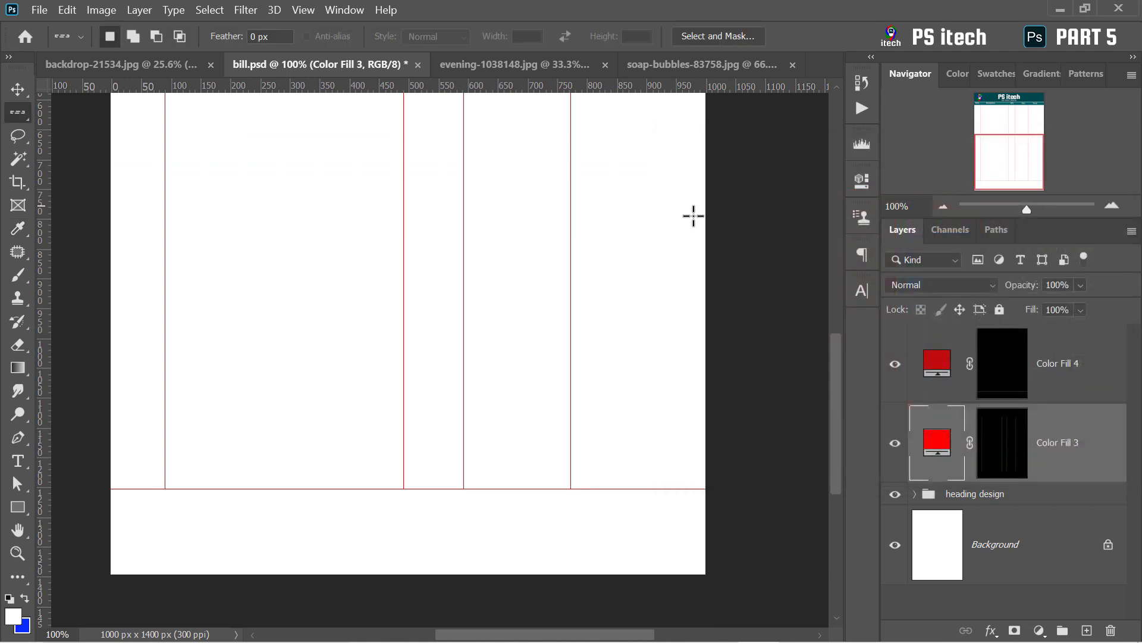
Fit the whole bill in view, choose the Elliptical Marquee Tool, and open and dismiss the canvas context menu.
key(ctrl+0)
right_click(18, 113)
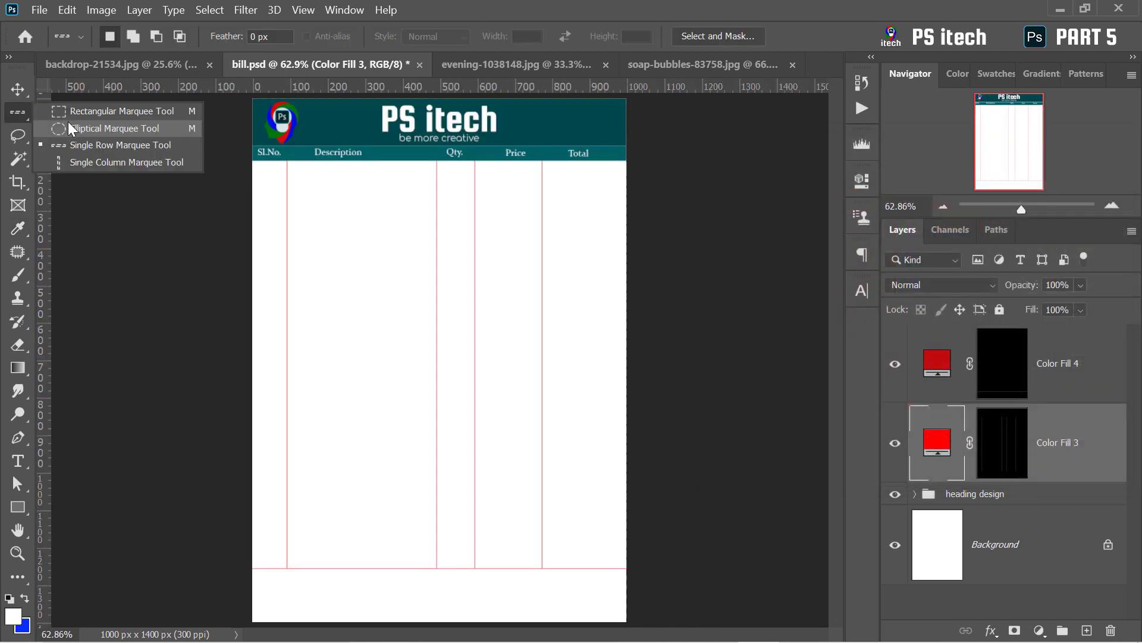
click(69, 126)
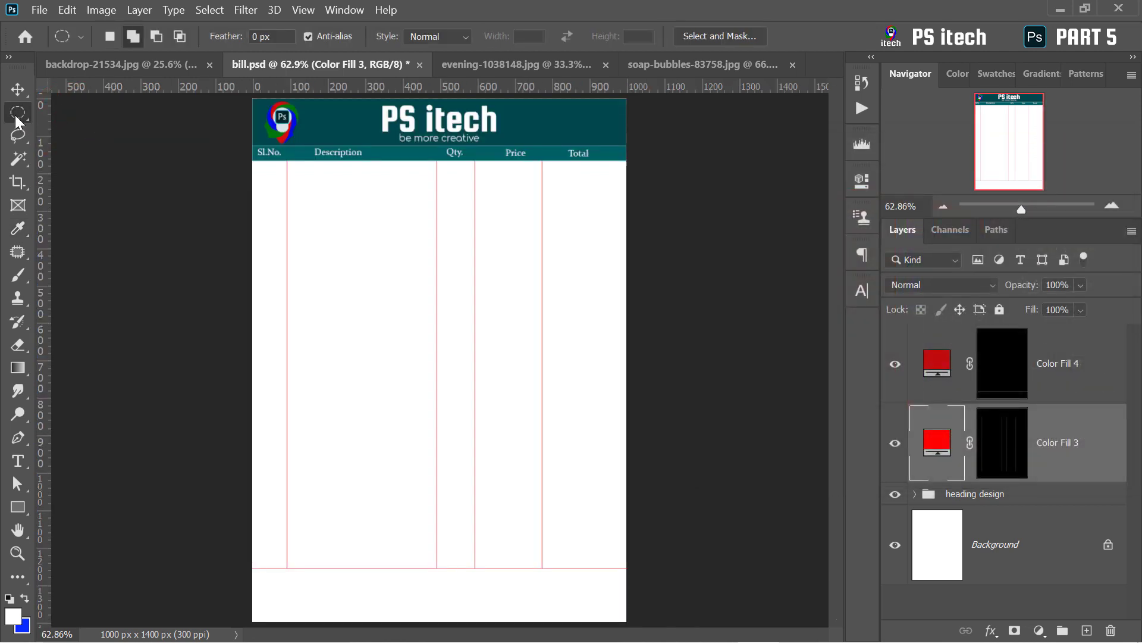
right_click(398, 217)
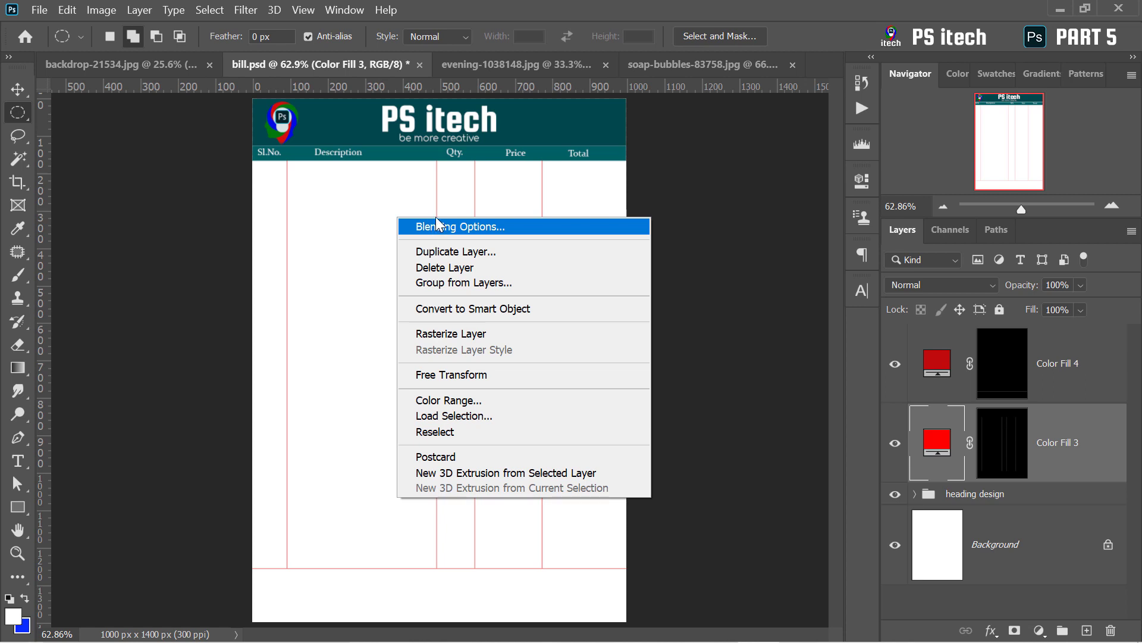
click(534, 11)
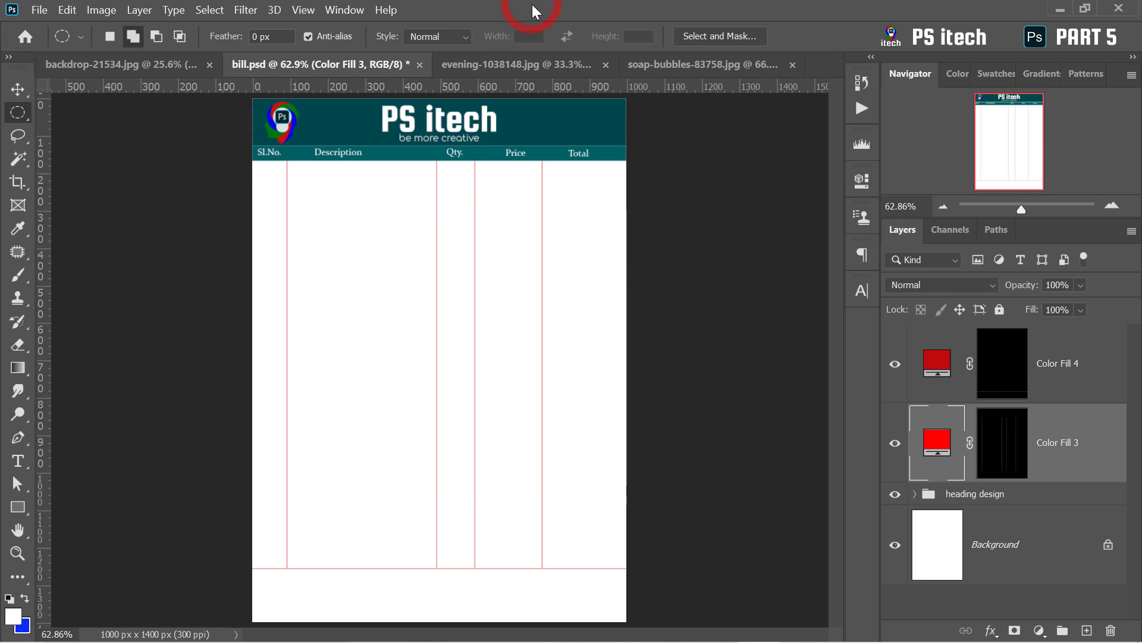